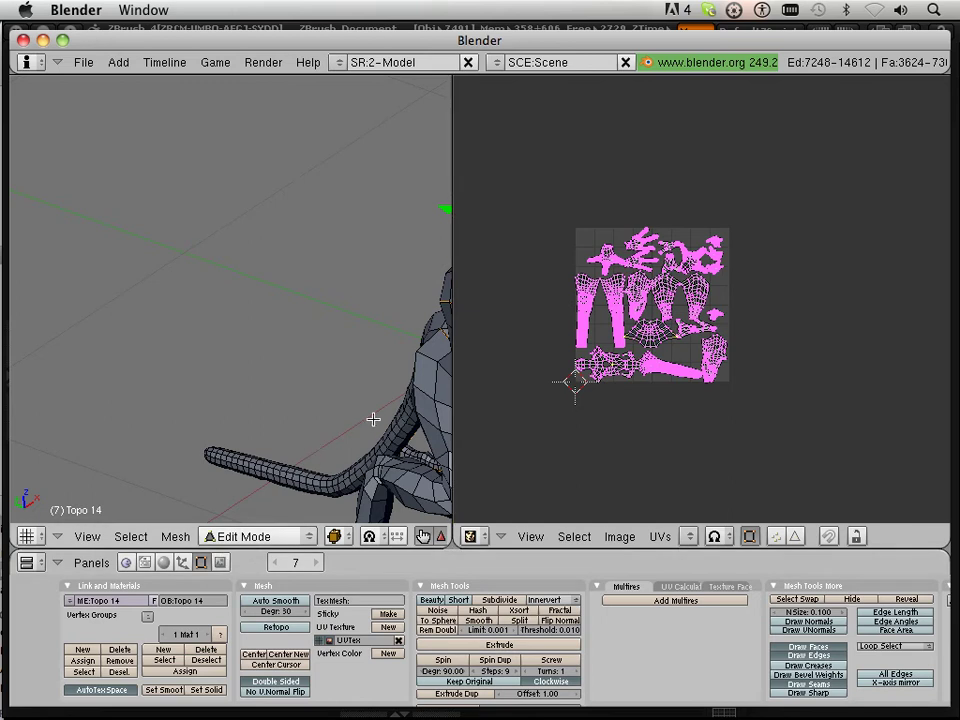
Reveal all hidden geometry of the creature mesh
{"action": "middle_click_drag", "start_coordinate": [386, 411], "coordinate": [214, 392]}
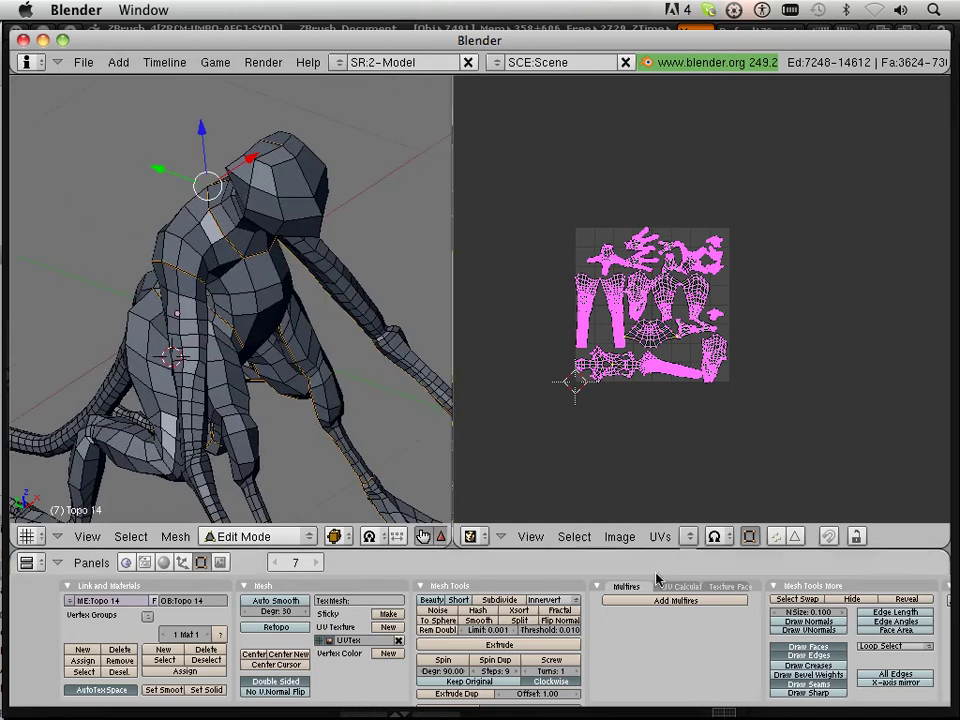
{"action": "left_click", "coordinate": [906, 598]}
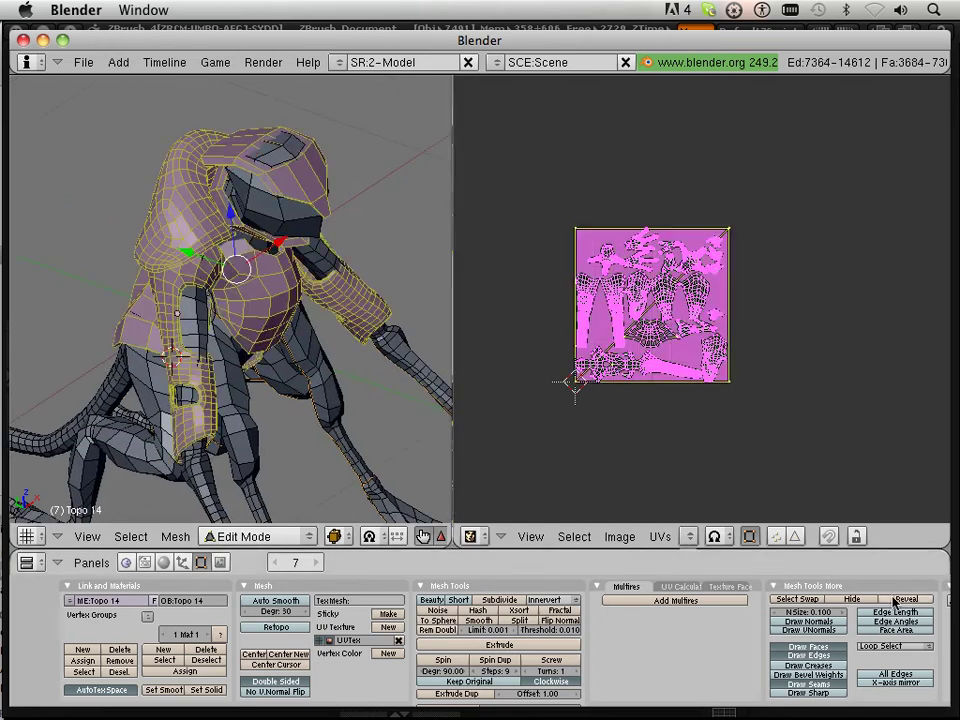
{"action": "middle_click_drag", "start_coordinate": [239, 408], "coordinate": [265, 390]}
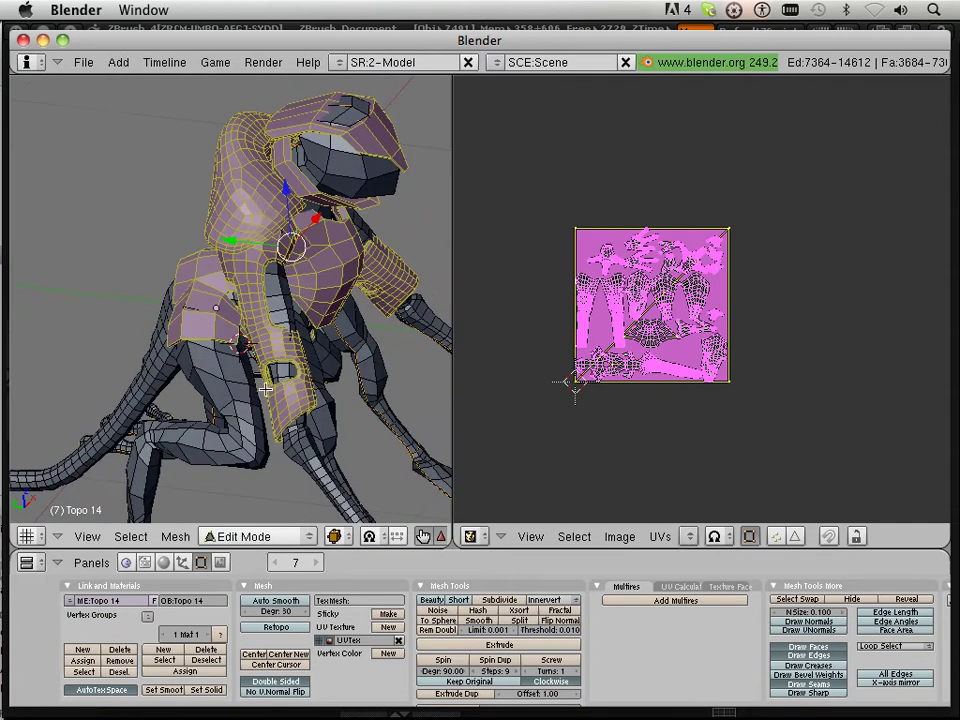
Isolate the two arm armour pieces by selecting their linked geometry, inverting the selection and hiding everything else
{"action": "right_click", "coordinate": [250, 276]}
{"action": "right_click", "coordinate": [281, 357]}
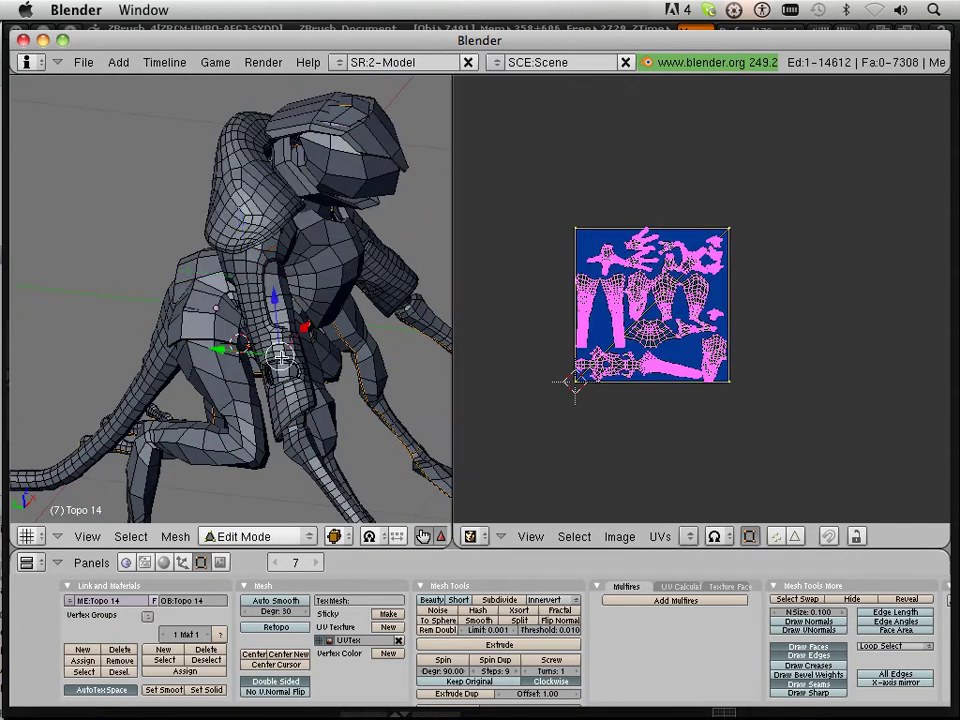
{"action": "right_click", "coordinate": [290, 408]}
{"action": "right_click", "coordinate": [277, 428]}
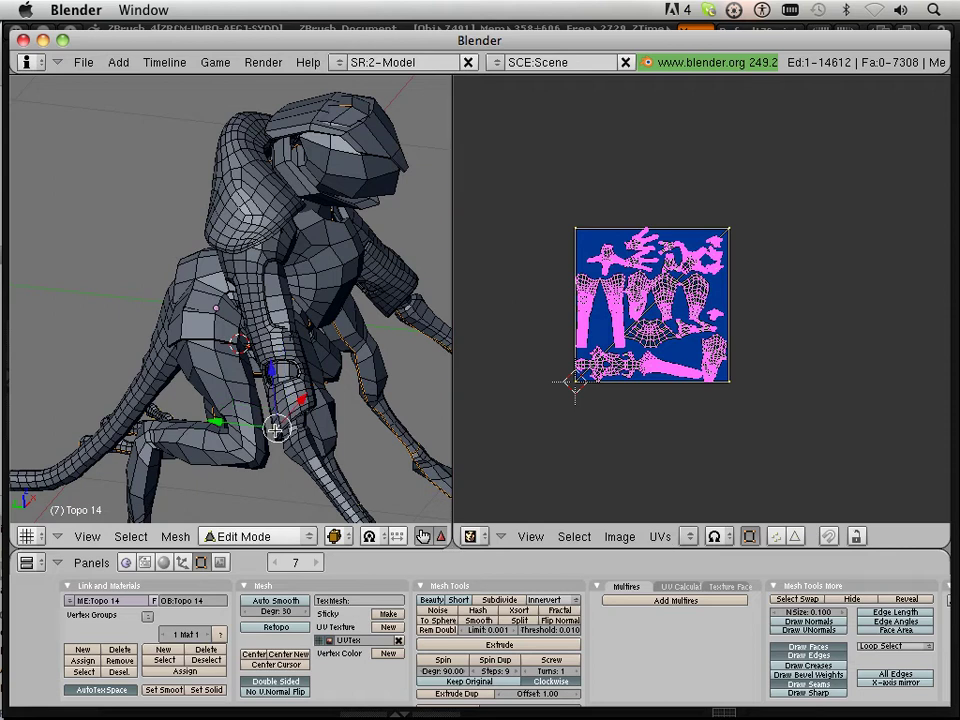
{"action": "middle_click_drag", "start_coordinate": [277, 428], "coordinate": [258, 360]}
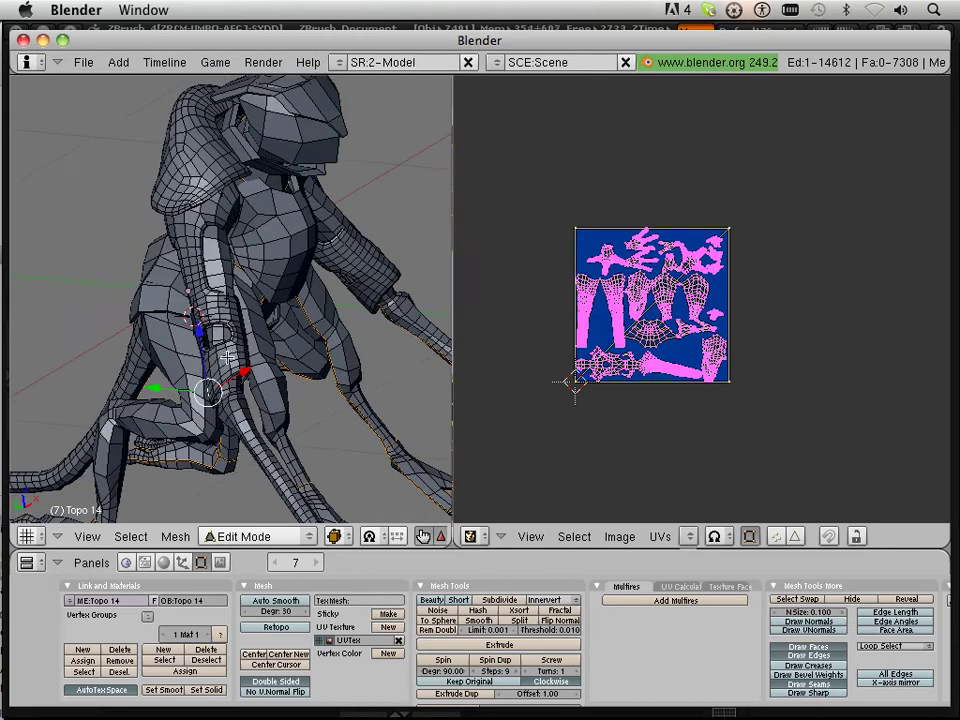
{"action": "right_click", "coordinate": [225, 358], "text": "alt"}
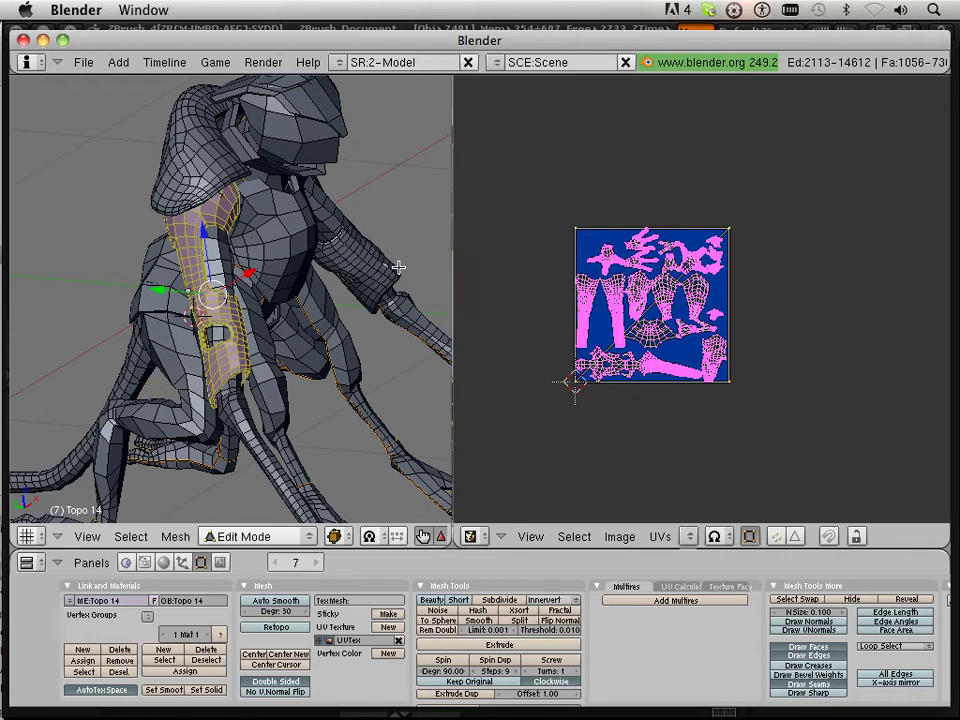
{"action": "right_click", "coordinate": [390, 268], "text": "alt+shift"}
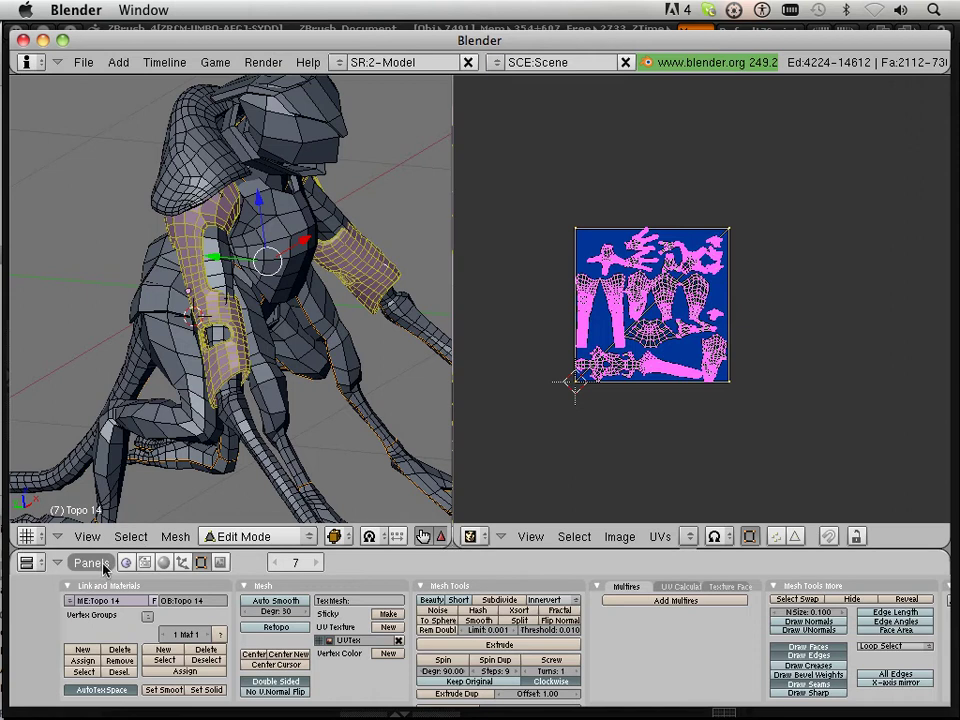
{"action": "left_click", "coordinate": [131, 538]}
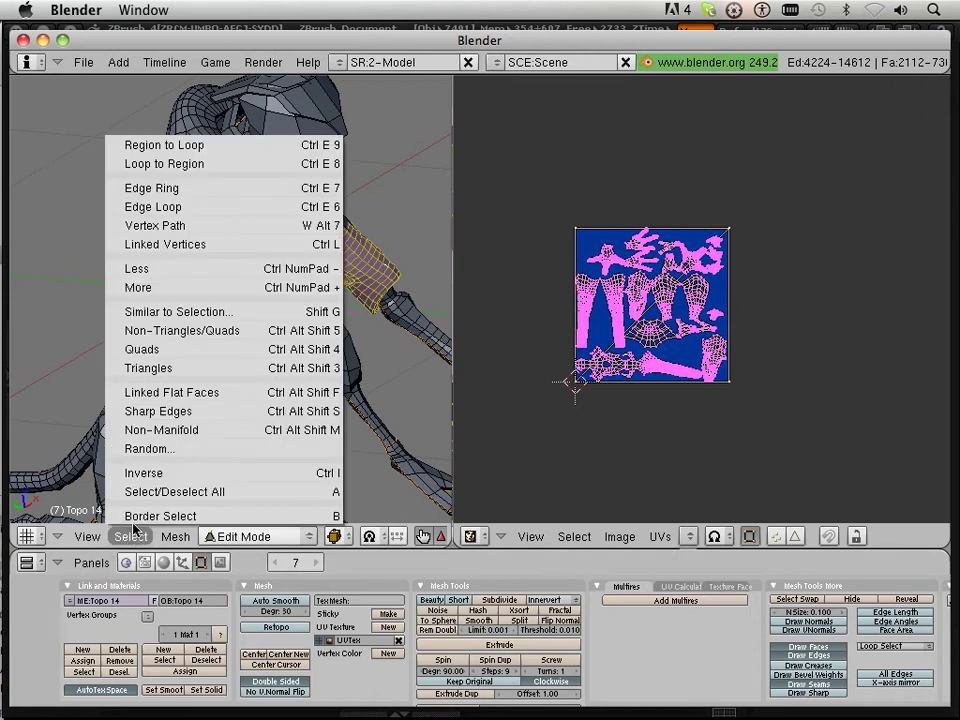
{"action": "left_click", "coordinate": [150, 471]}
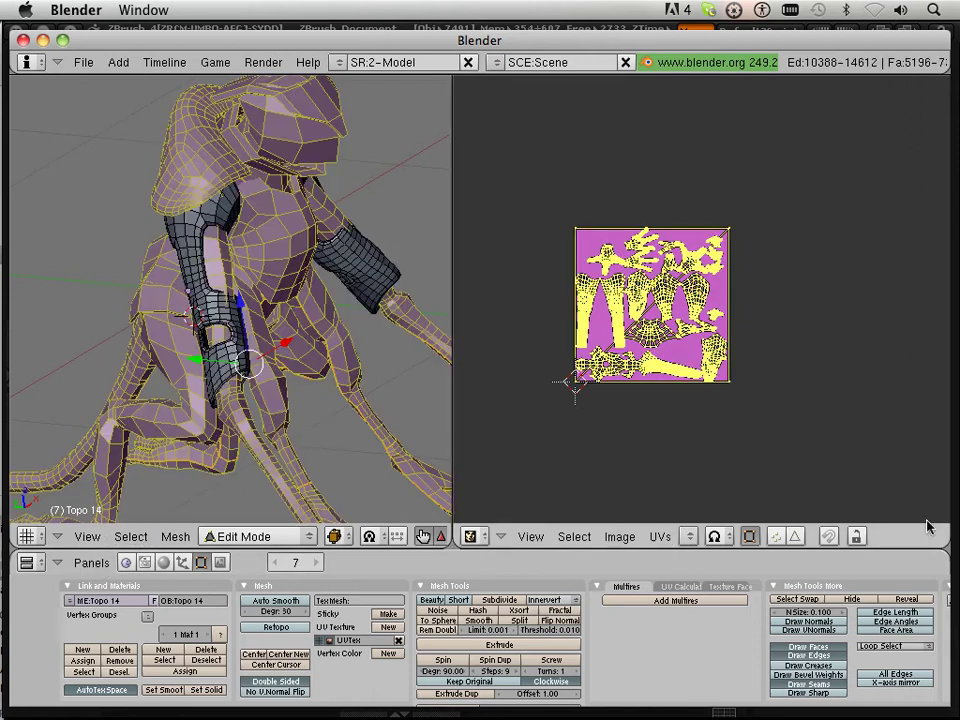
{"action": "key", "text": "h"}
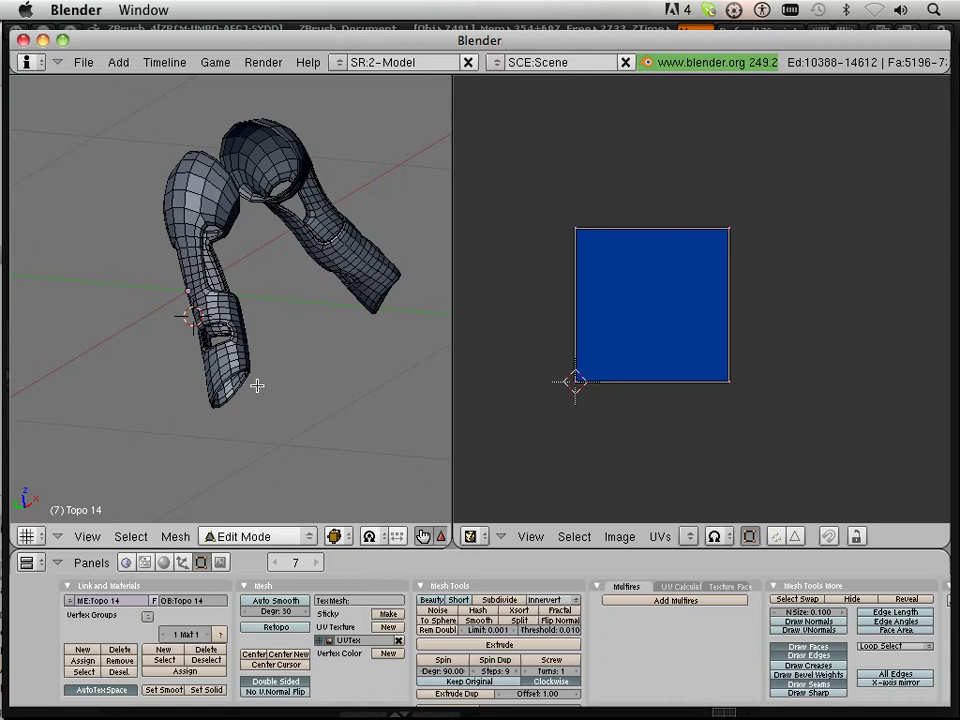
Try marking the rim edge loops around the shoulder openings of both arm pieces as seams
{"action": "middle_click_drag", "start_coordinate": [257, 385], "coordinate": [303, 383]}
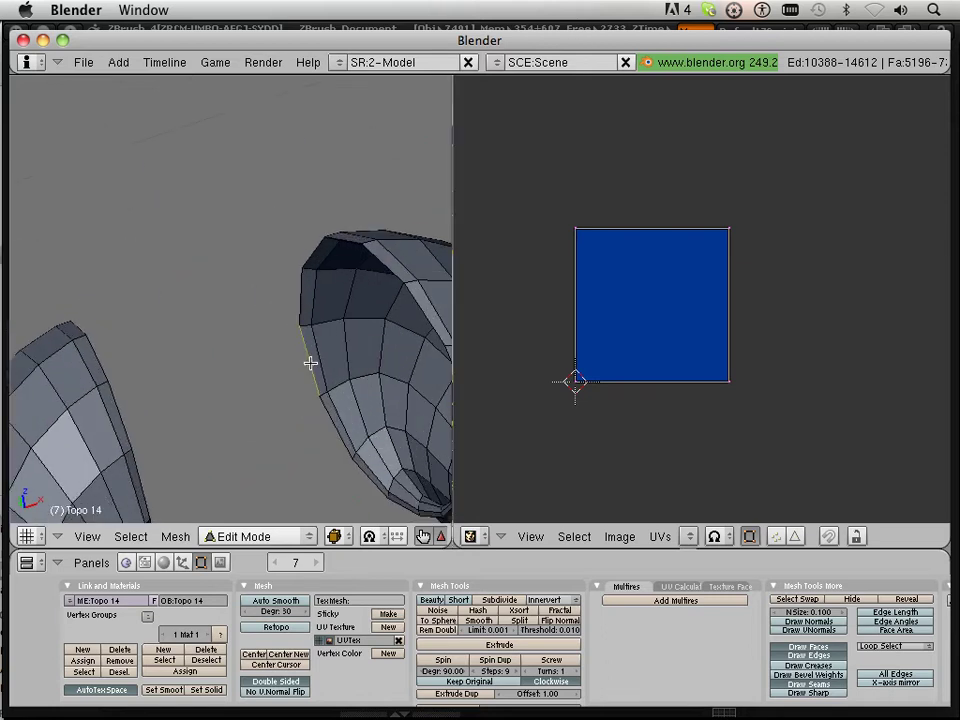
{"action": "key", "text": "a"}
{"action": "right_click", "coordinate": [310, 364], "text": "alt"}
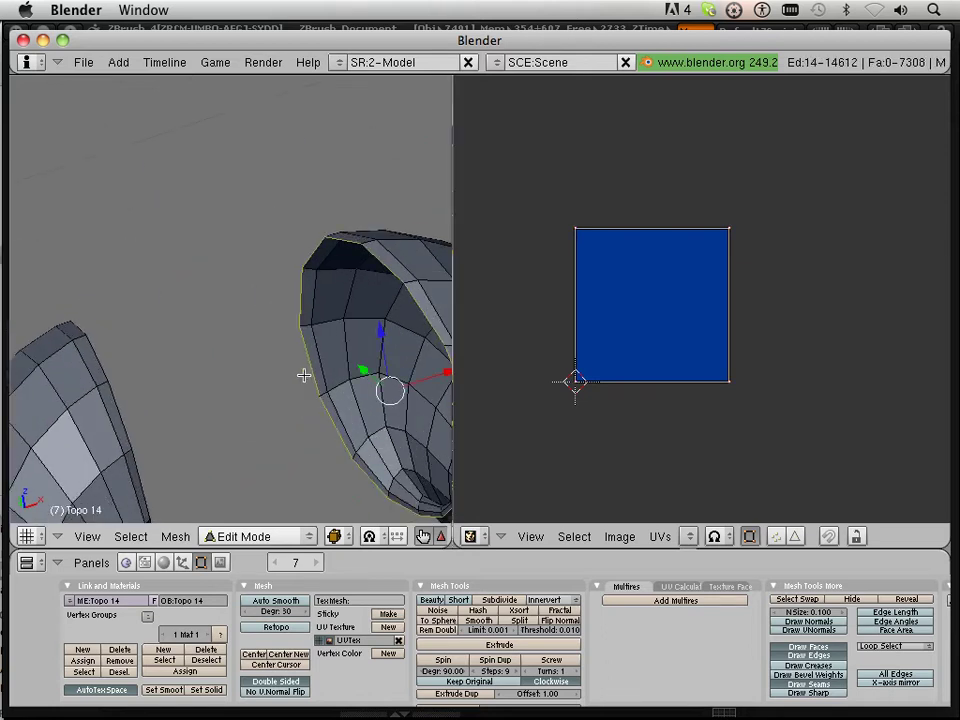
{"action": "middle_click_drag", "start_coordinate": [304, 377], "coordinate": [278, 285]}
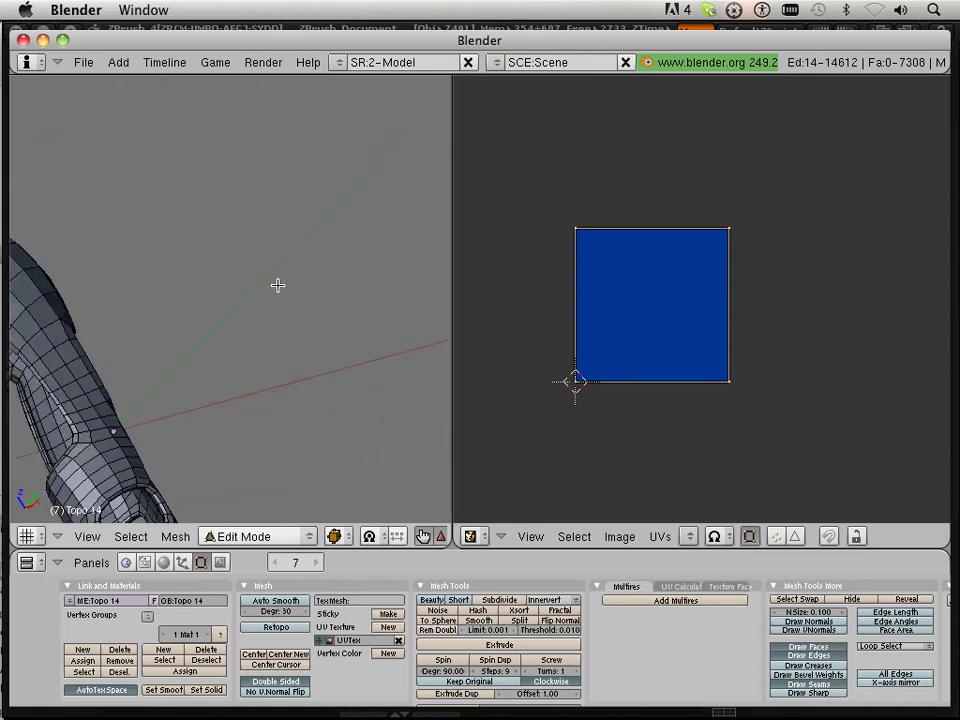
{"action": "middle_click_drag", "start_coordinate": [206, 380], "coordinate": [257, 346]}
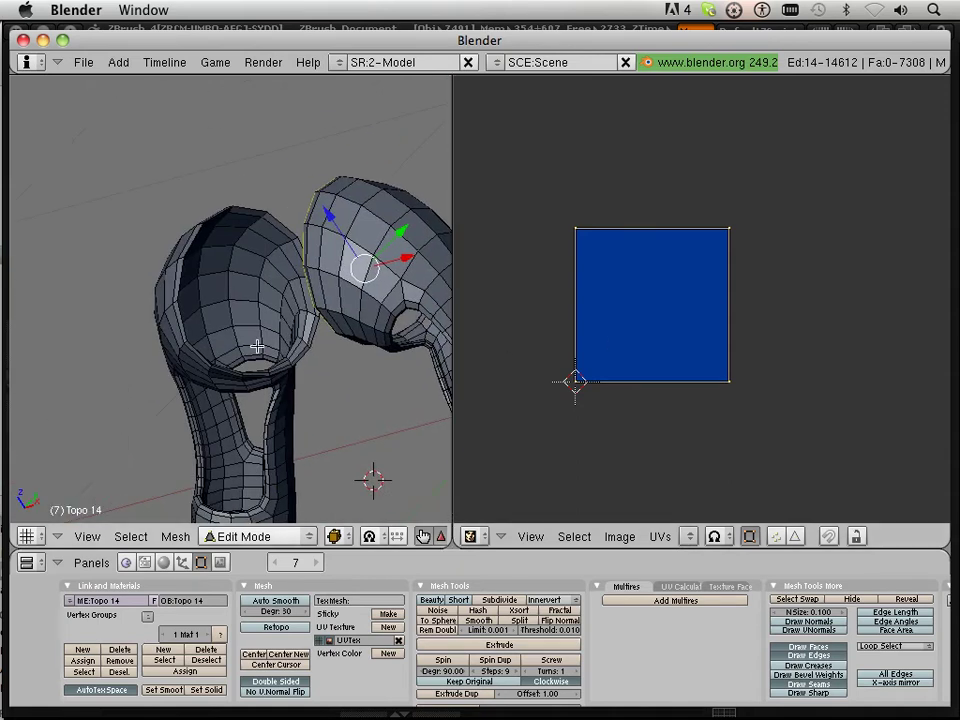
{"action": "right_click", "coordinate": [280, 221], "text": "alt+shift"}
{"action": "middle_click_drag", "start_coordinate": [212, 311], "coordinate": [249, 300]}
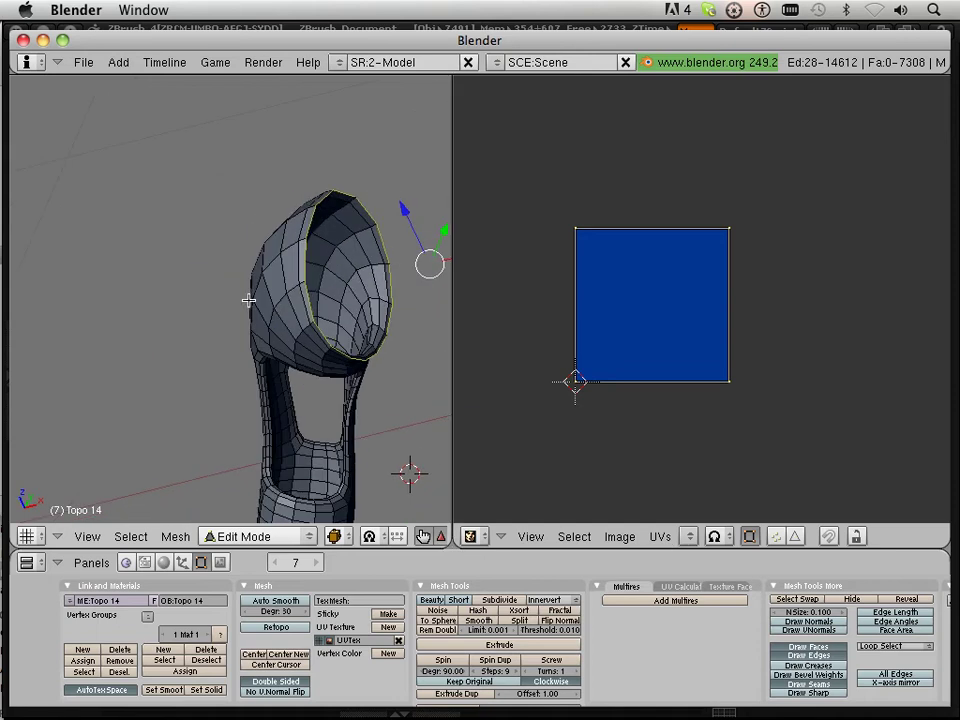
{"action": "middle_click_drag", "start_coordinate": [352, 304], "coordinate": [236, 306]}
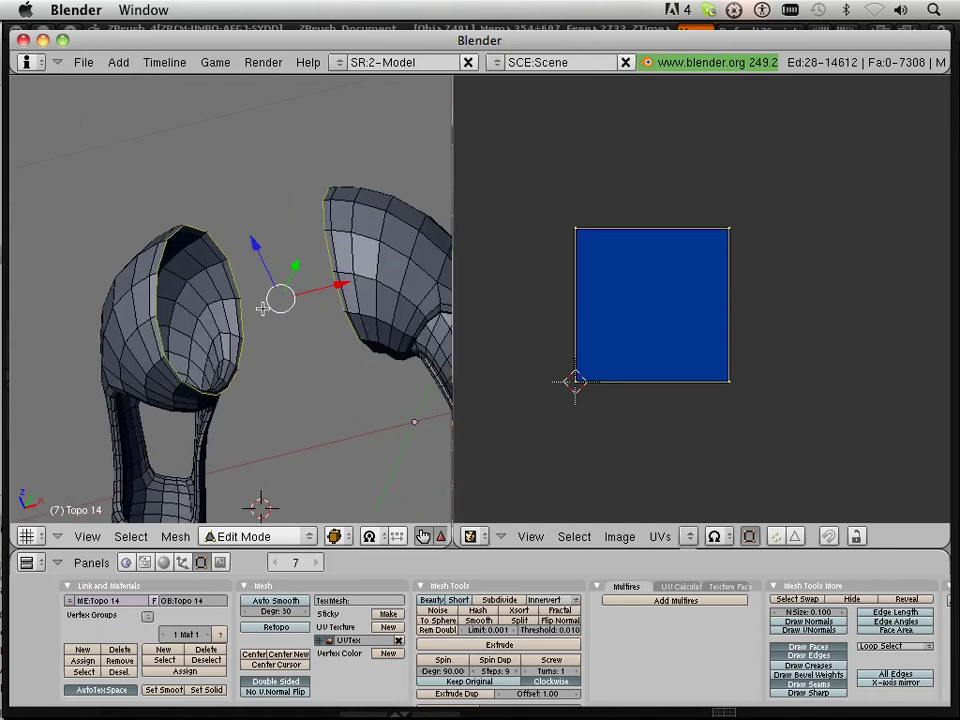
{"action": "key", "text": "ctrl+e"}
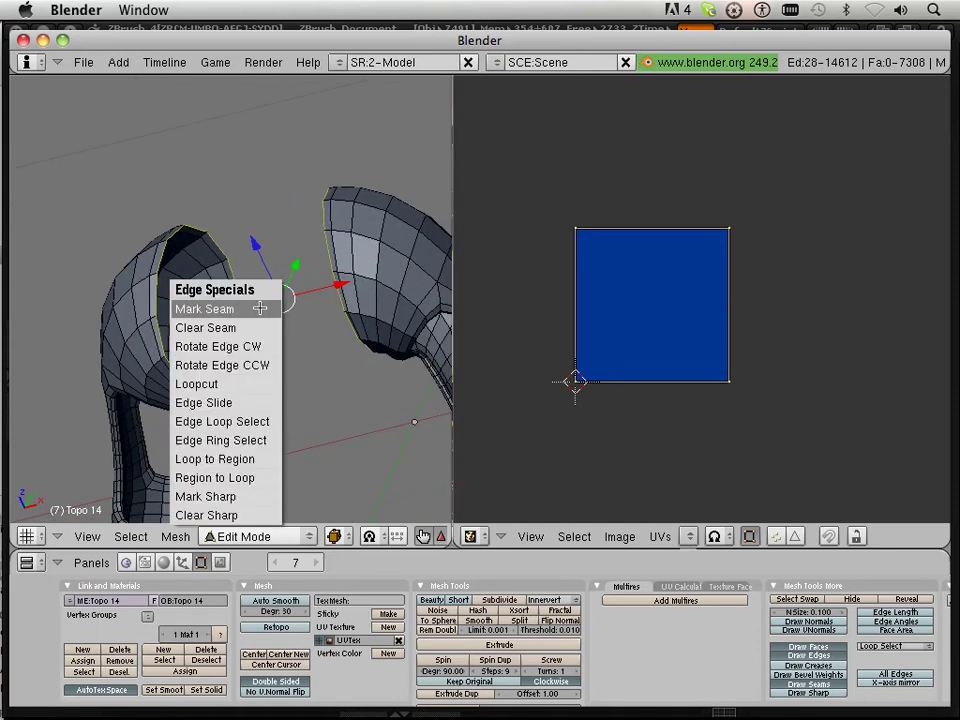
{"action": "left_click", "coordinate": [260, 308]}
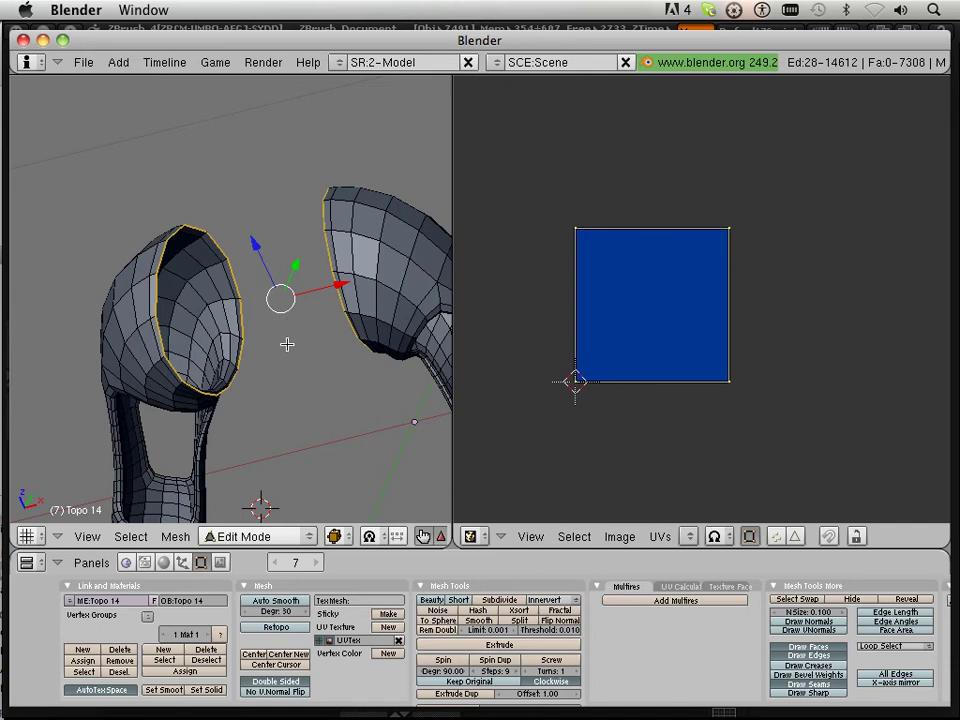
Select an edge on the lower cuff of one arm piece, and undo back past the rim seam marking and loop selections
{"action": "middle_click_drag", "start_coordinate": [275, 358], "coordinate": [284, 104], "text": "shift"}
{"action": "middle_click_drag", "start_coordinate": [183, 419], "coordinate": [220, 288]}
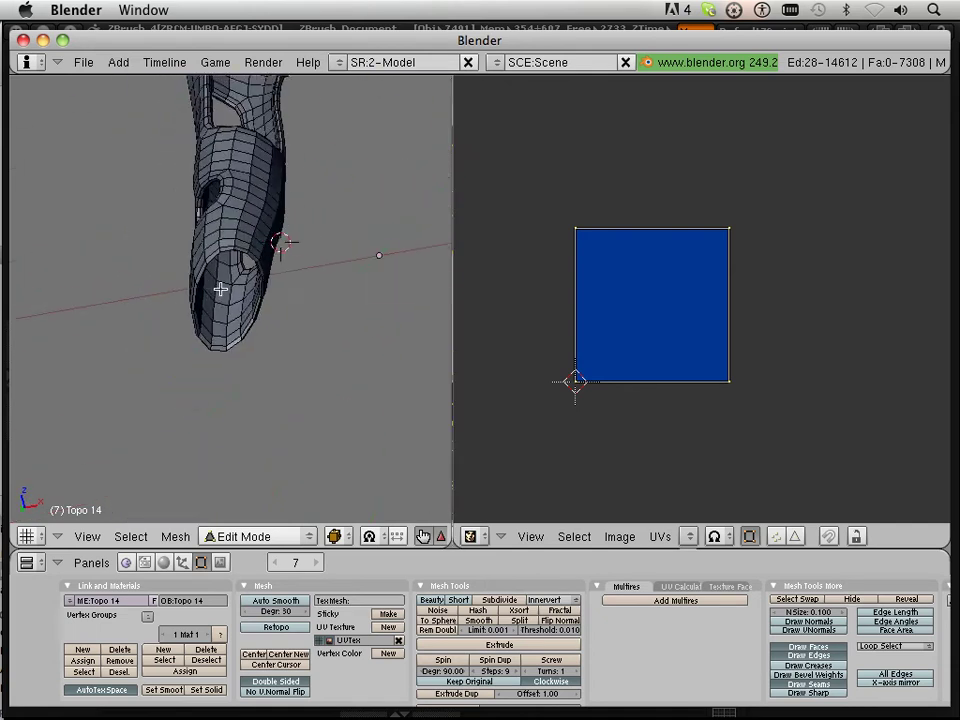
{"action": "scroll", "coordinate": [220, 287], "scroll_direction": "up", "scroll_amount": 5}
{"action": "right_click", "coordinate": [237, 424], "text": "shift"}
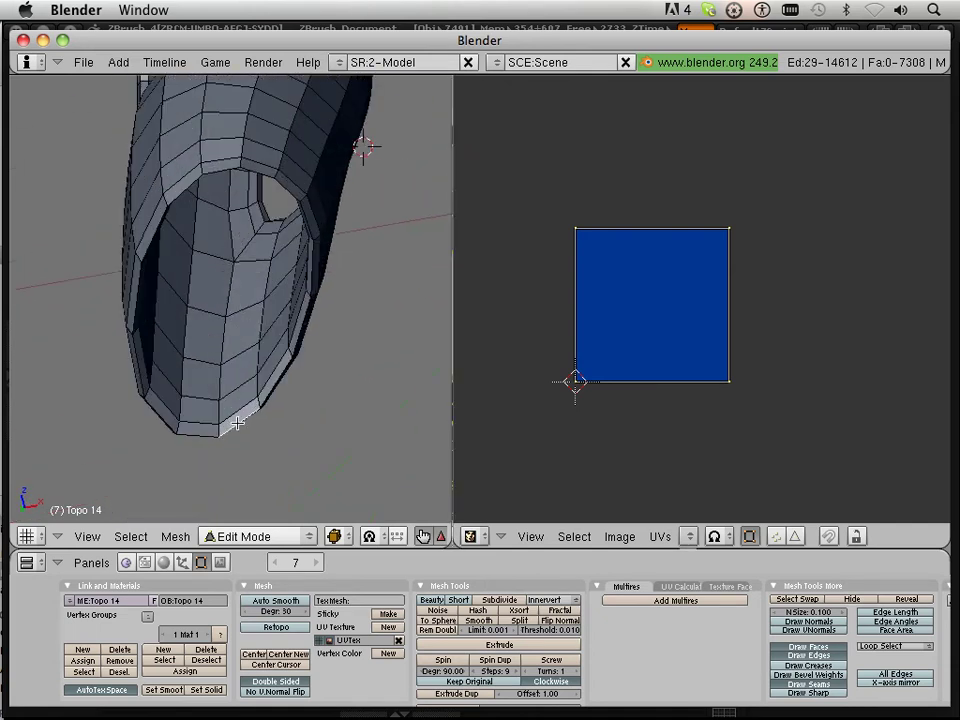
{"action": "scroll", "coordinate": [275, 411], "scroll_direction": "down", "scroll_amount": 2}
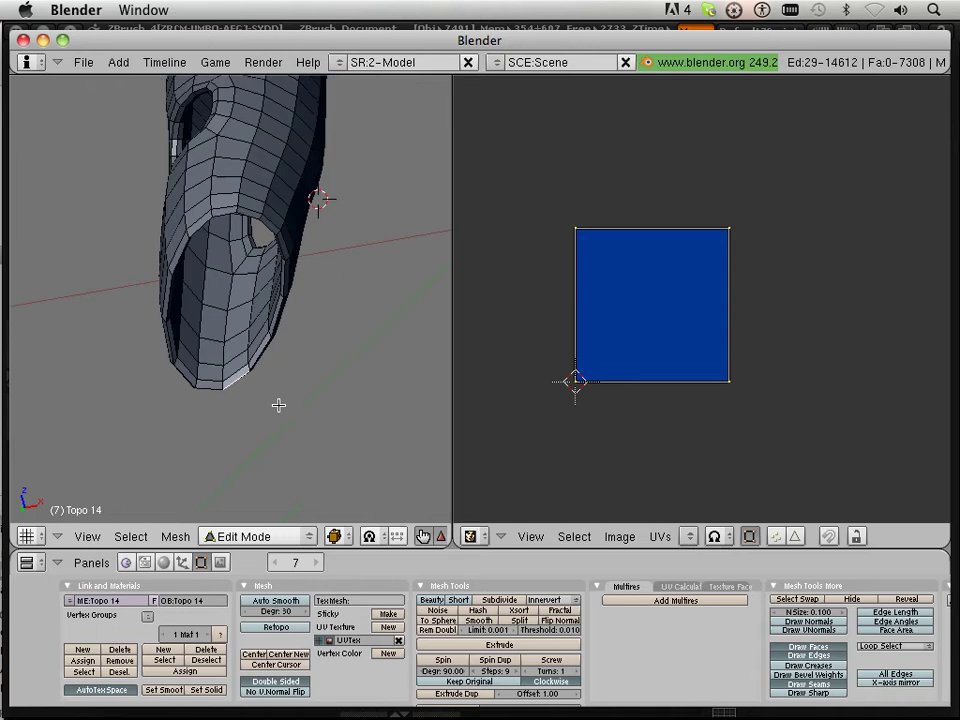
{"action": "middle_click_drag", "start_coordinate": [313, 264], "coordinate": [292, 474], "text": "shift"}
{"action": "mouse_move", "coordinate": [298, 275]}
{"action": "middle_mouse_down", "text": "shift"}
{"action": "mouse_move", "coordinate": [261, 369]}
{"action": "mouse_move", "coordinate": [272, 510]}
{"action": "middle_mouse_up", "text": "shift"}
{"action": "middle_click_drag", "start_coordinate": [280, 376], "coordinate": [228, 453], "text": "shift"}
{"action": "key", "text": "ctrl+z"}
{"action": "key", "text": "ctrl+z"}
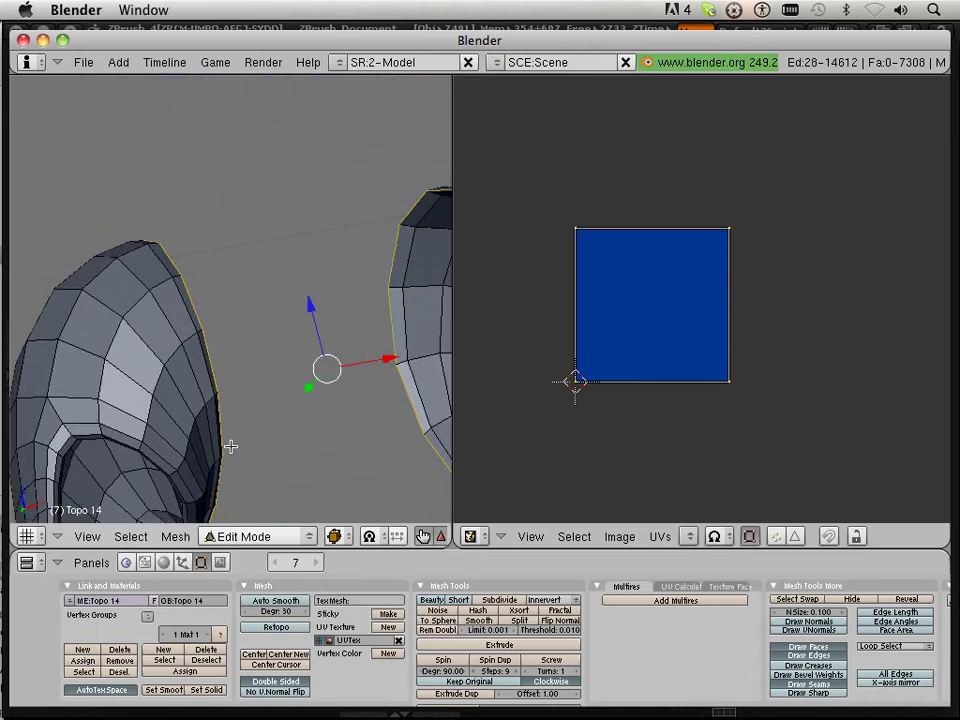
{"action": "key", "text": "ctrl+z"}
{"action": "key", "text": "ctrl+z"}
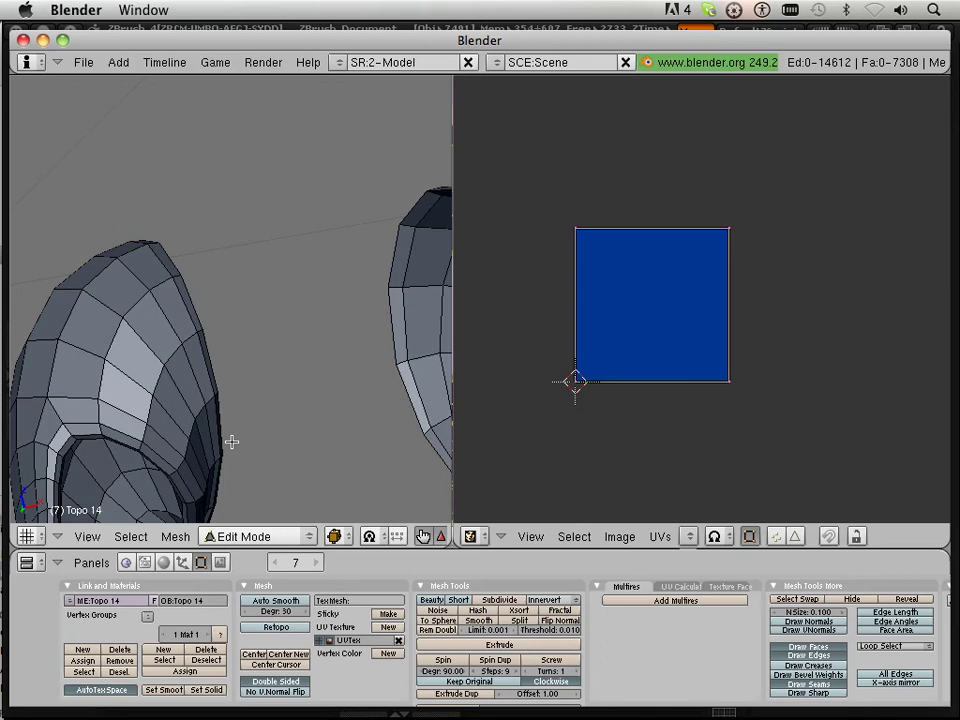
Mark an edge loop on the inner surface of both shoulder cups, just inside the rim, as seams
{"action": "right_click", "coordinate": [440, 325]}
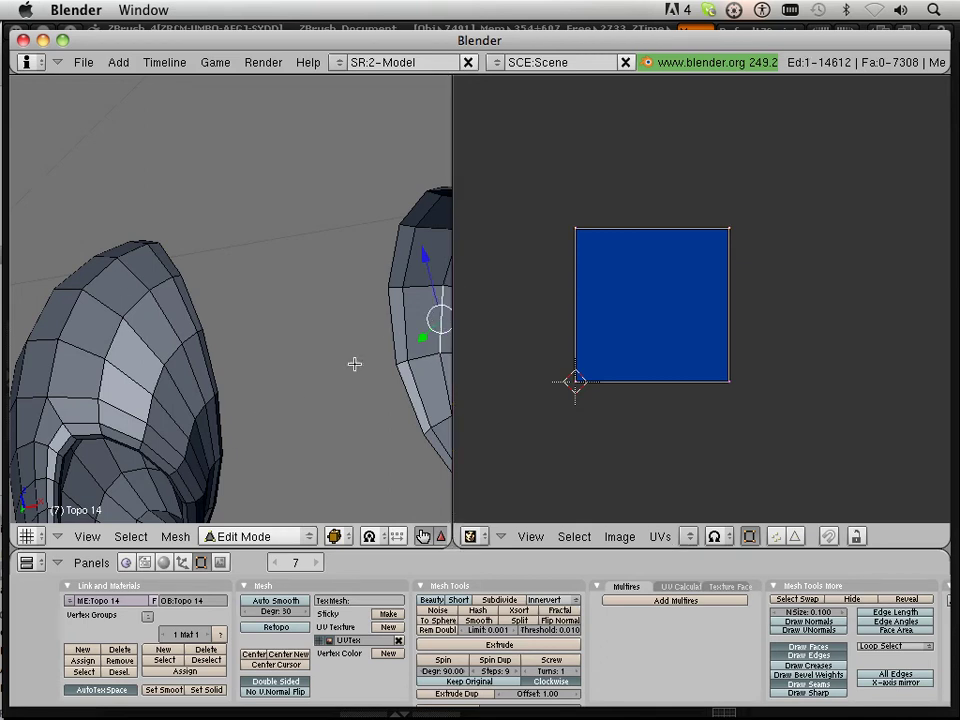
{"action": "middle_click_drag", "start_coordinate": [354, 364], "coordinate": [237, 338]}
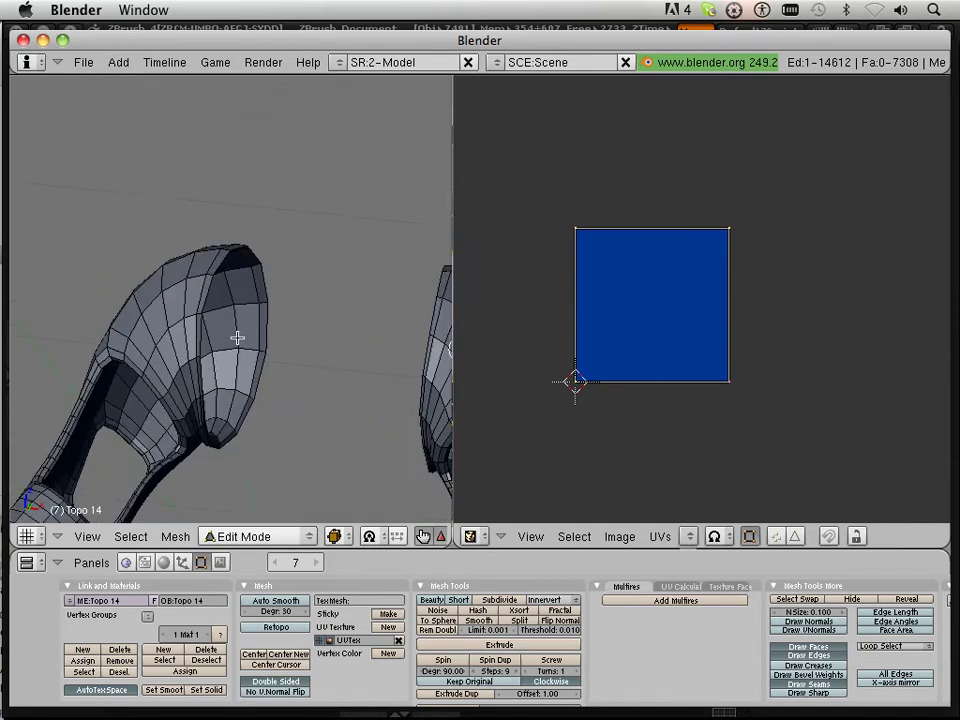
{"action": "right_click", "coordinate": [238, 330], "text": "alt+shift"}
{"action": "right_click", "coordinate": [238, 330], "text": "alt+shift"}
{"action": "right_click", "coordinate": [238, 330], "text": "alt+shift"}
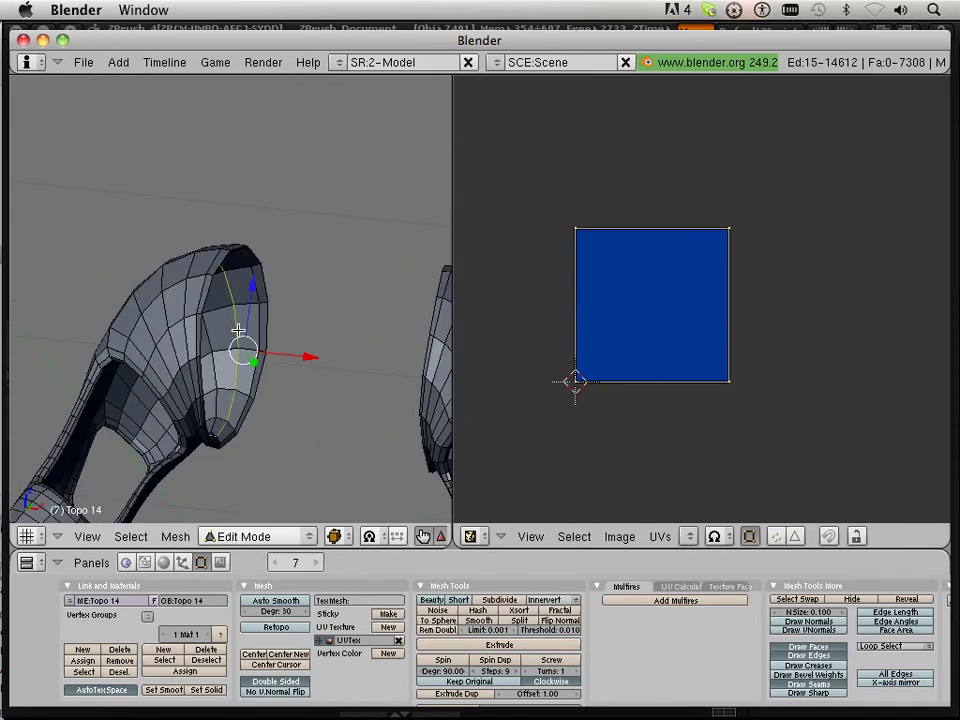
{"action": "right_click", "coordinate": [238, 330], "text": "alt+shift"}
{"action": "right_click", "coordinate": [238, 330], "text": "alt+shift"}
{"action": "right_click", "coordinate": [246, 333], "text": "alt"}
{"action": "middle_click_drag", "start_coordinate": [386, 368], "coordinate": [396, 330]}
{"action": "right_click", "coordinate": [387, 334], "text": "alt+shift"}
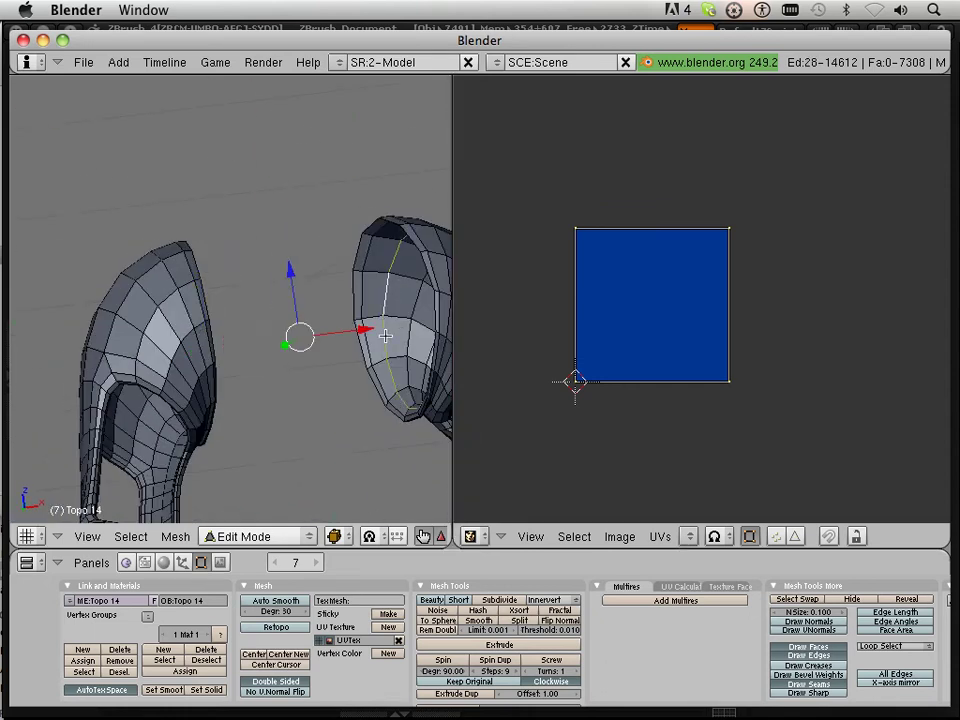
{"action": "middle_click_drag", "start_coordinate": [270, 373], "coordinate": [232, 375]}
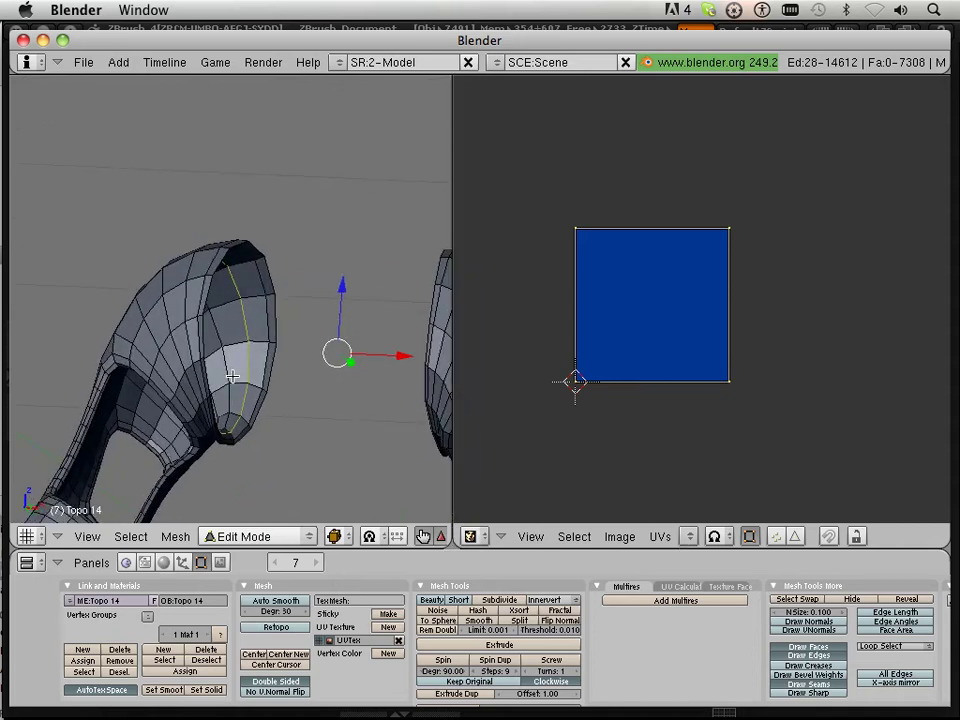
{"action": "key", "text": "ctrl+e"}
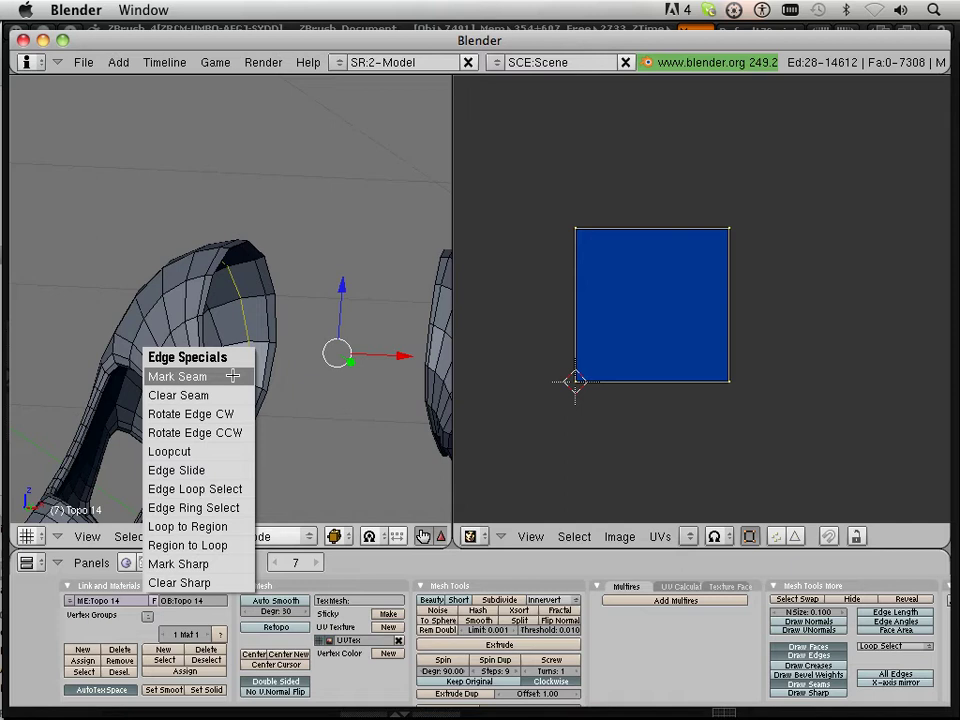
{"action": "left_click", "coordinate": [232, 376]}
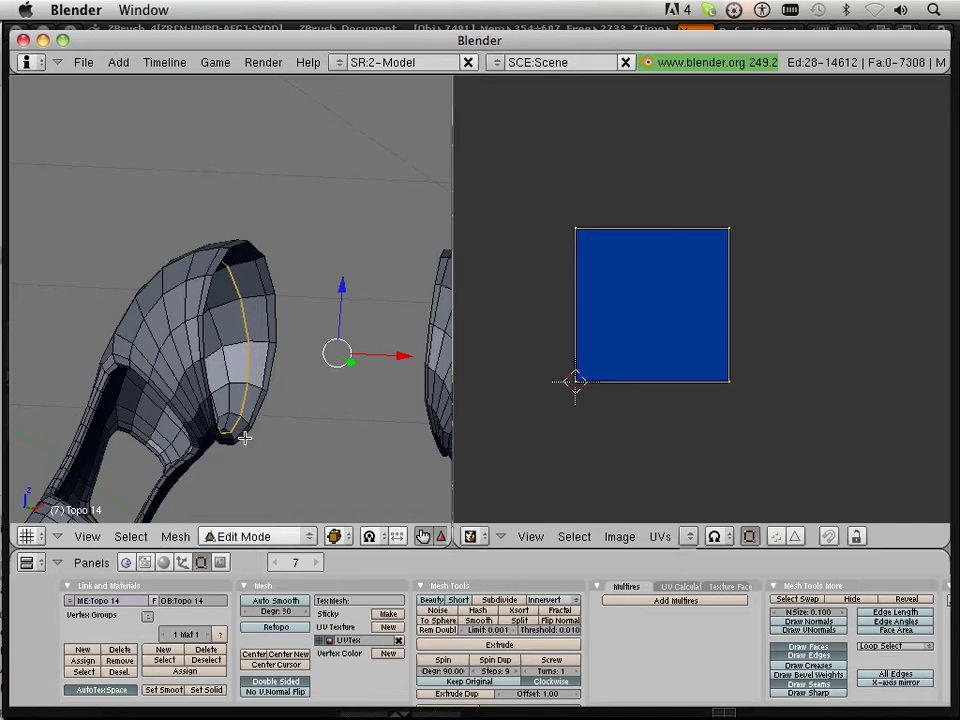
Mark the edge loop across the inner surface visible through one arm piece's upper opening as a seam
{"action": "middle_click_drag", "start_coordinate": [245, 437], "coordinate": [213, 317]}
{"action": "right_click", "coordinate": [205, 340]}
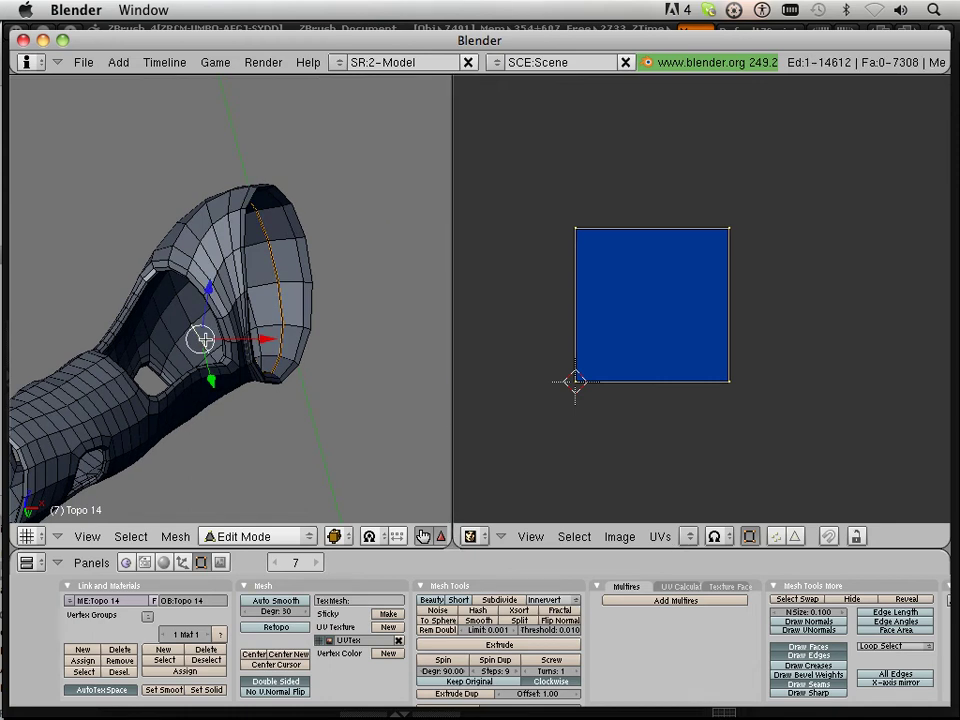
{"action": "right_click", "coordinate": [204, 340], "text": "alt"}
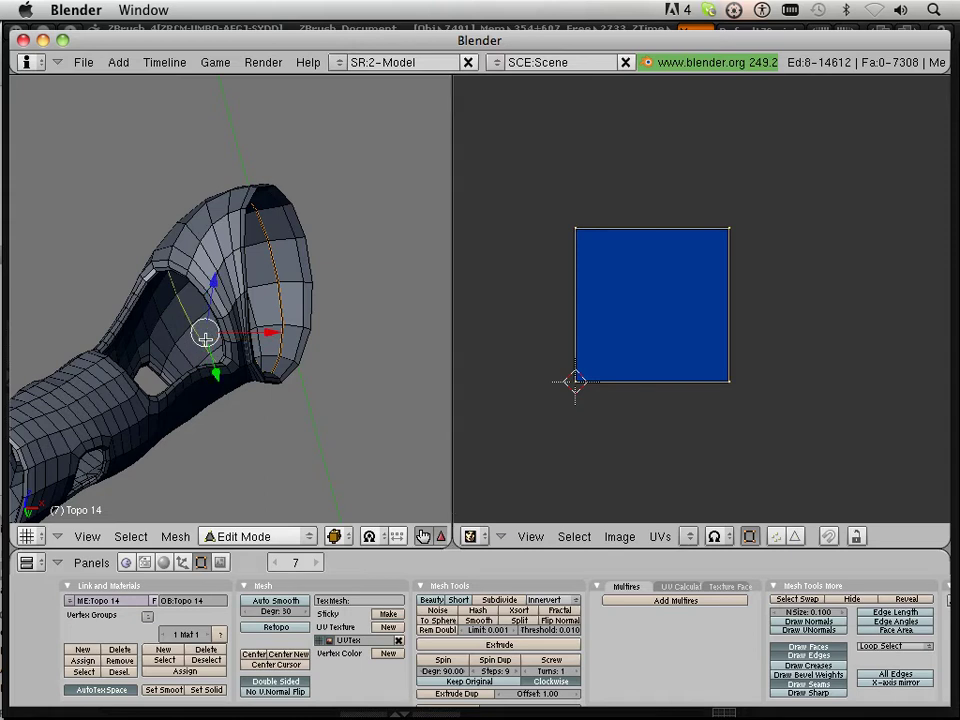
{"action": "key", "text": "ctrl+e"}
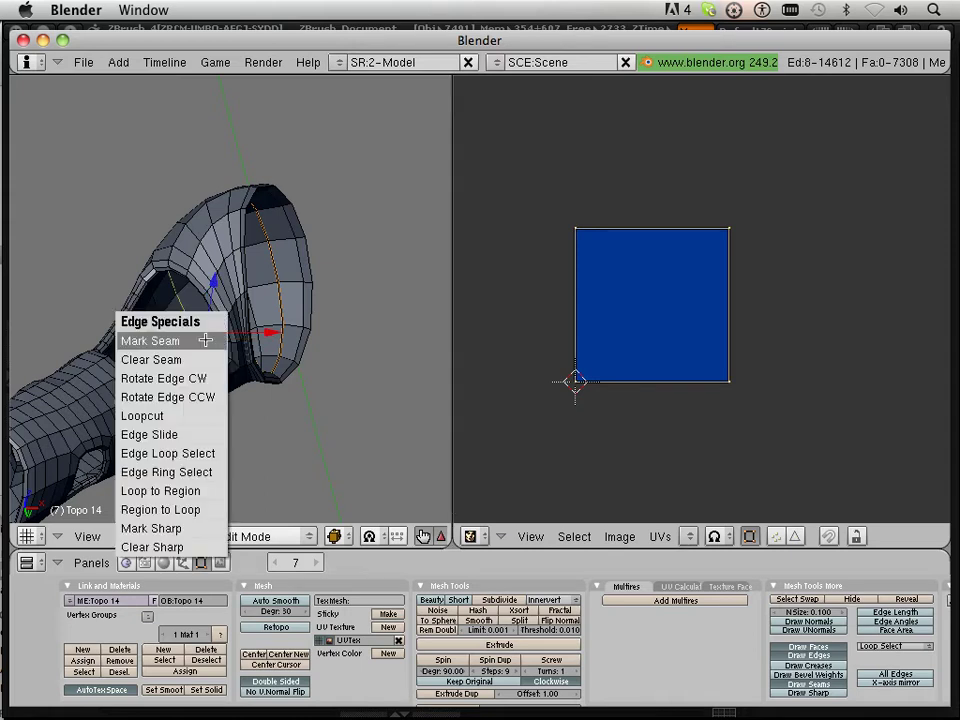
{"action": "left_click", "coordinate": [205, 340]}
{"action": "middle_click_drag", "start_coordinate": [350, 394], "coordinate": [212, 418]}
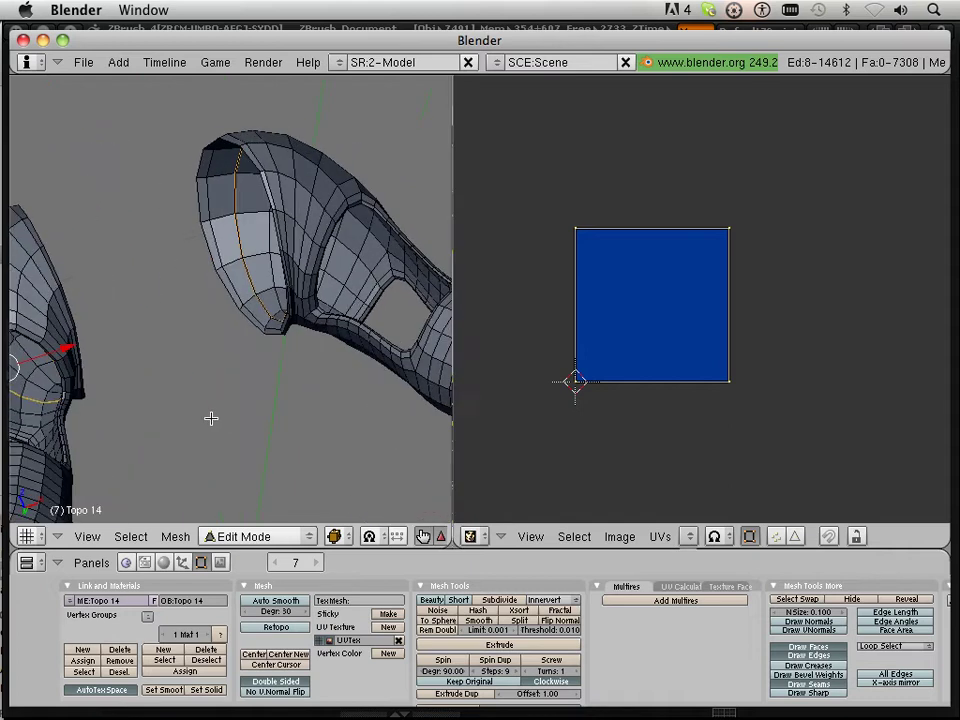
Mark the matching inner-surface edge loop near the other arm piece's upper opening as a seam
{"action": "right_click", "coordinate": [352, 272]}
{"action": "right_click", "coordinate": [351, 272], "text": "alt"}
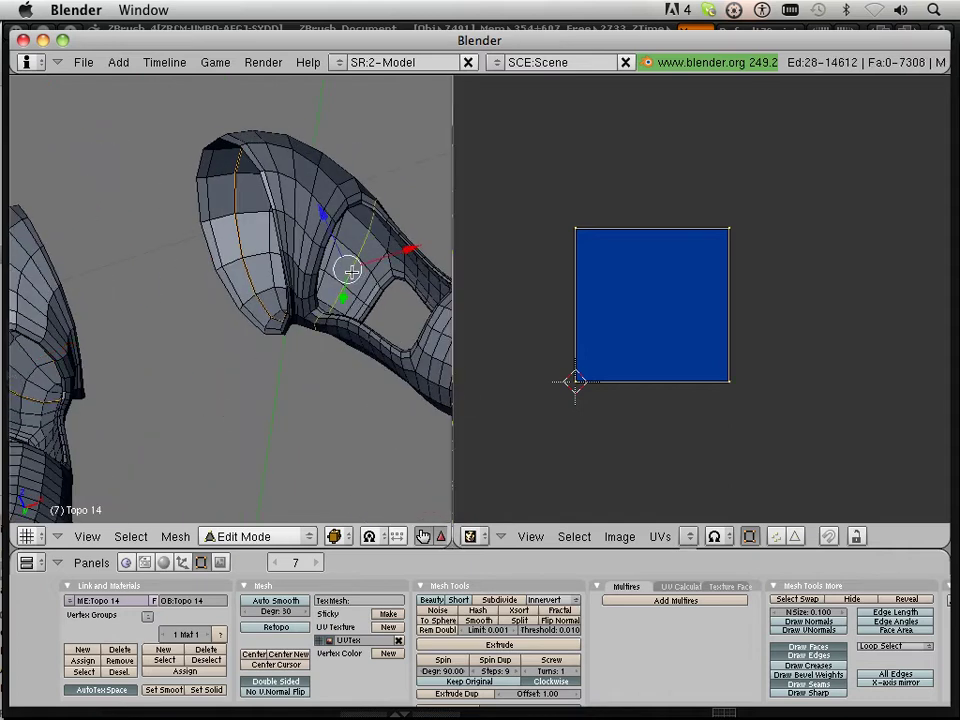
{"action": "middle_click_drag", "start_coordinate": [349, 272], "coordinate": [316, 338]}
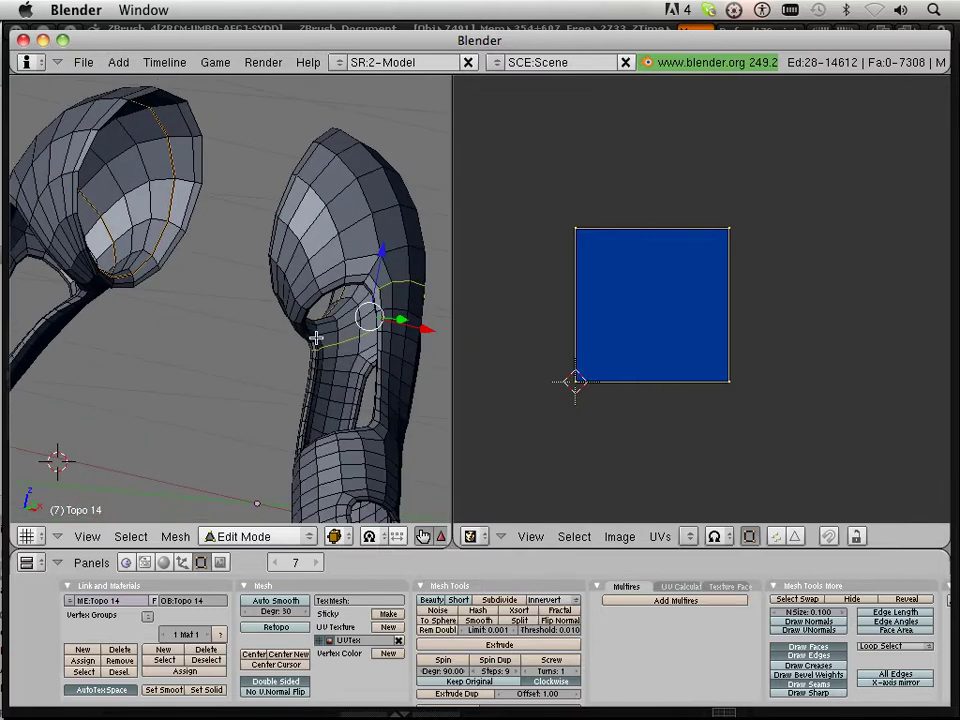
{"action": "right_click", "coordinate": [346, 323]}
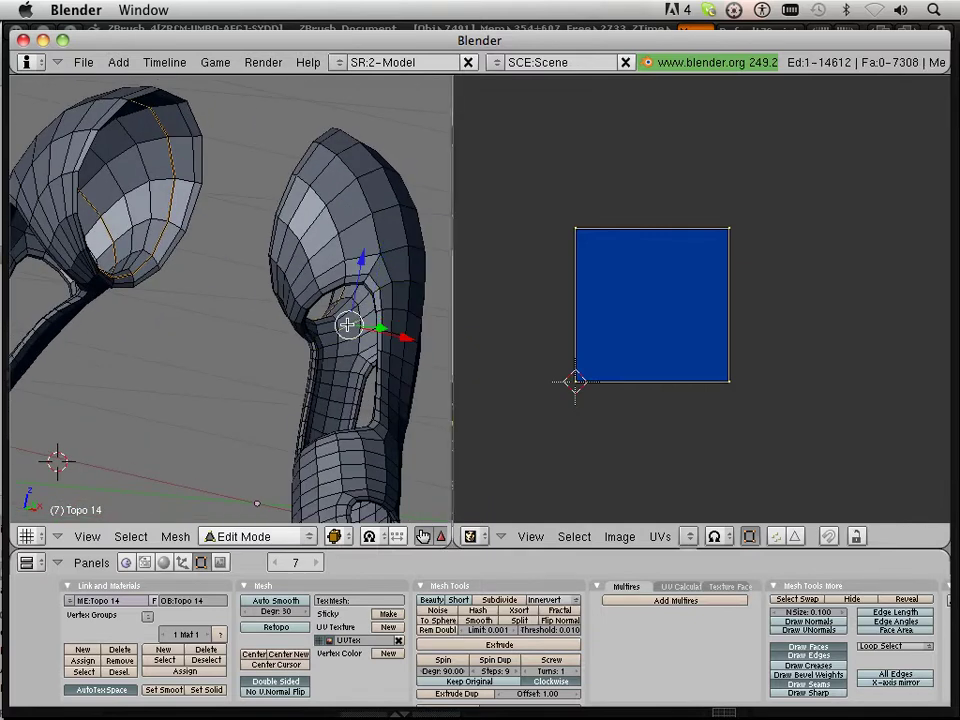
{"action": "right_click", "coordinate": [346, 323], "text": "alt"}
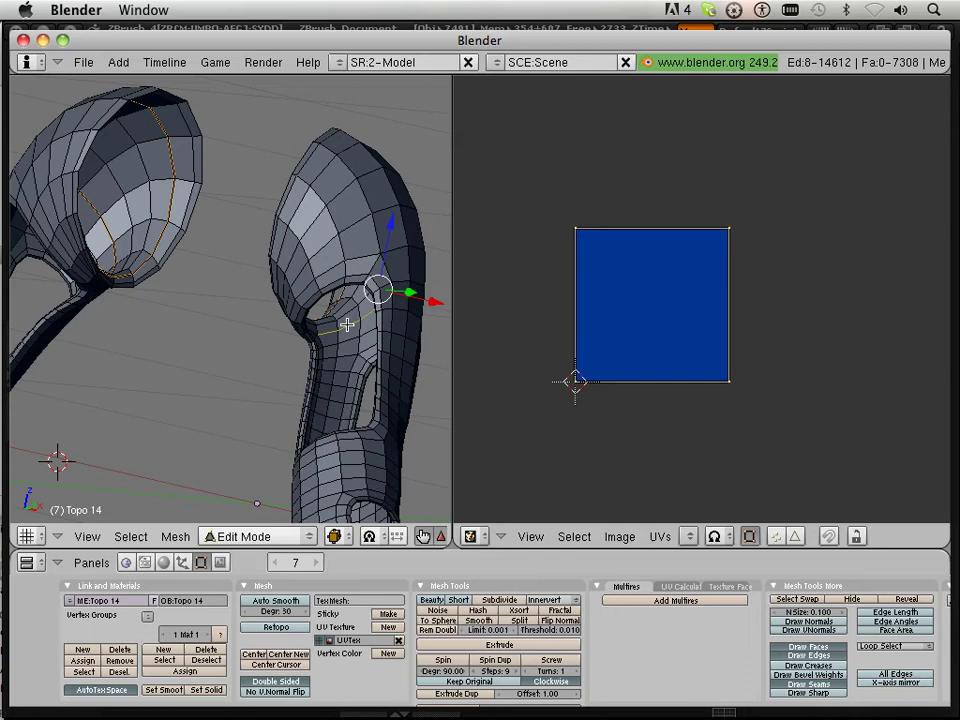
{"action": "key", "text": "ctrl+e"}
{"action": "left_click", "coordinate": [346, 324]}
Mark the edge loop just inside the wrist cuff of both arm pieces as seams
{"action": "middle_click_drag", "start_coordinate": [296, 326], "coordinate": [181, 327]}
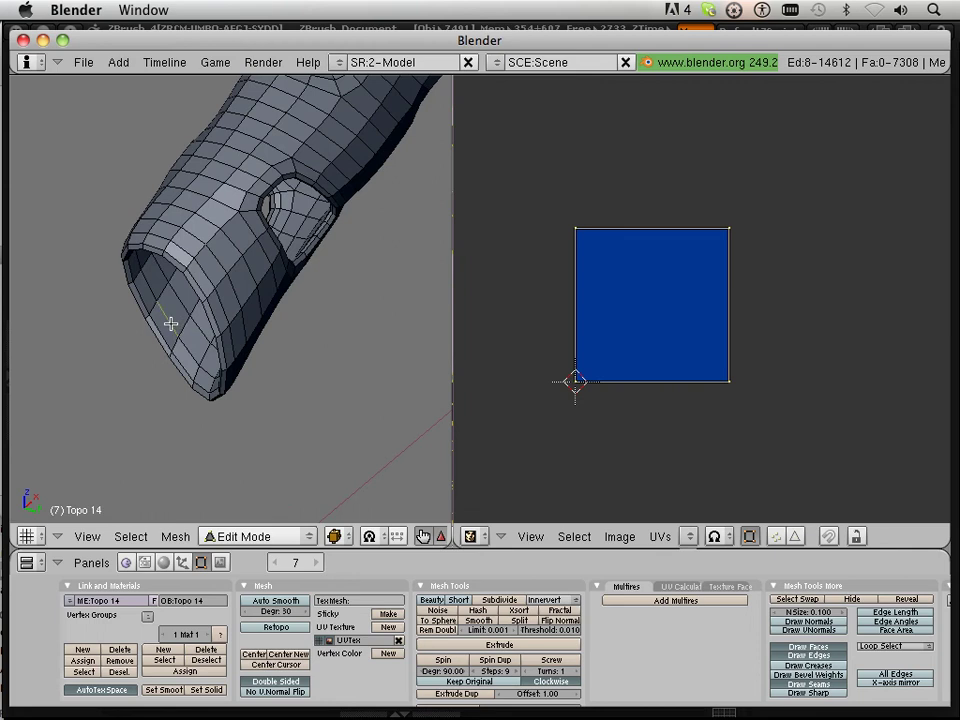
{"action": "right_click", "coordinate": [171, 324]}
{"action": "right_click", "coordinate": [171, 322], "text": "alt"}
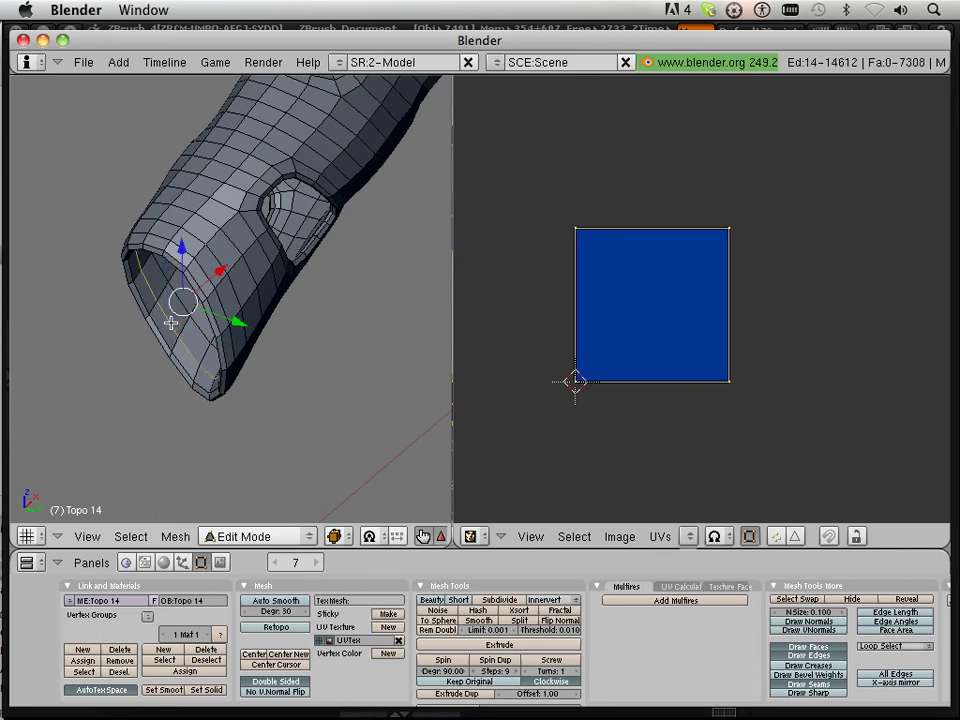
{"action": "scroll", "coordinate": [220, 300], "scroll_direction": "down", "scroll_amount": 4}
{"action": "middle_click_drag", "start_coordinate": [245, 324], "coordinate": [254, 400]}
{"action": "scroll", "coordinate": [280, 390], "scroll_direction": "up", "scroll_amount": 5}
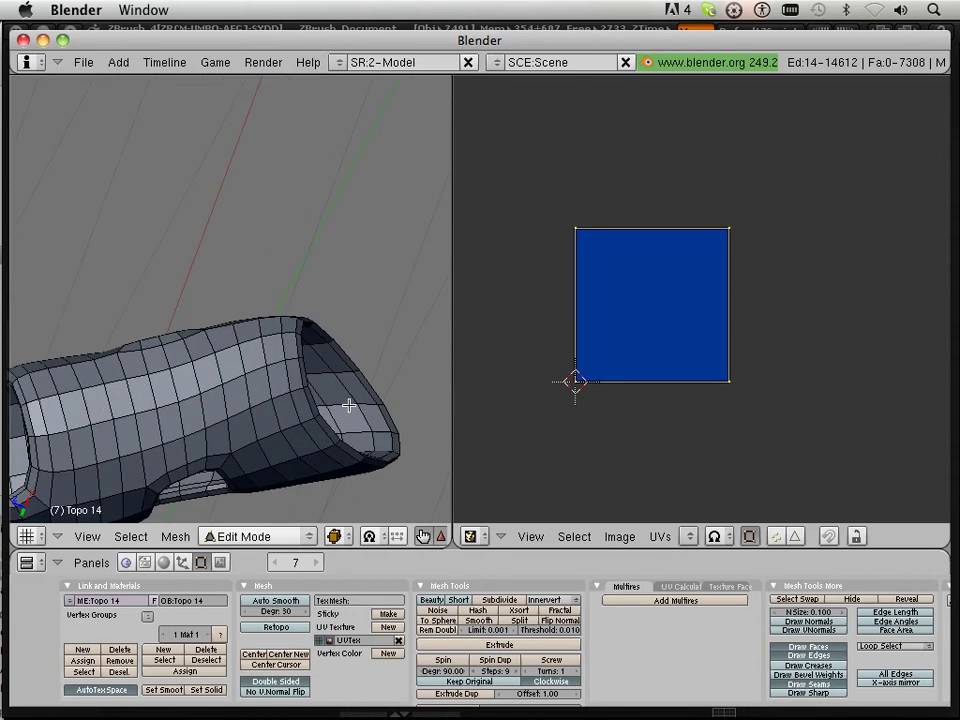
{"action": "right_click", "coordinate": [348, 391], "text": "alt+shift"}
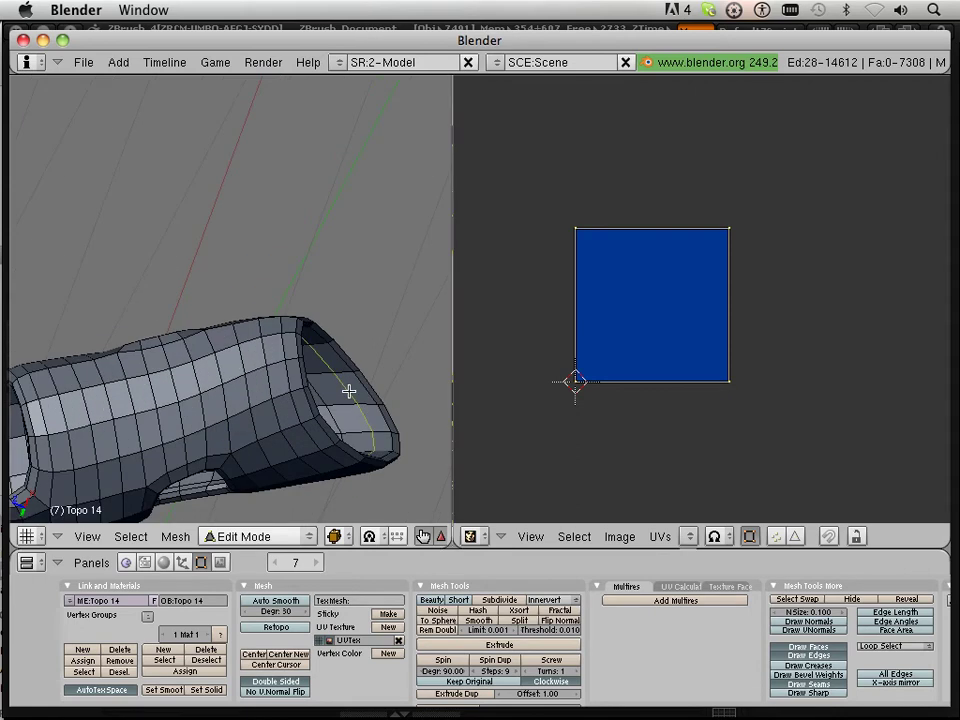
{"action": "key", "text": "ctrl+e"}
{"action": "left_click", "coordinate": [348, 391]}
Mark the edge loop running from the large oval opening around the shoulder cup's base on one arm piece as a seam
{"action": "middle_click_drag", "start_coordinate": [349, 388], "coordinate": [319, 345]}
{"action": "scroll", "coordinate": [297, 417], "scroll_direction": "up", "scroll_amount": 3}
{"action": "right_click", "coordinate": [191, 337]}
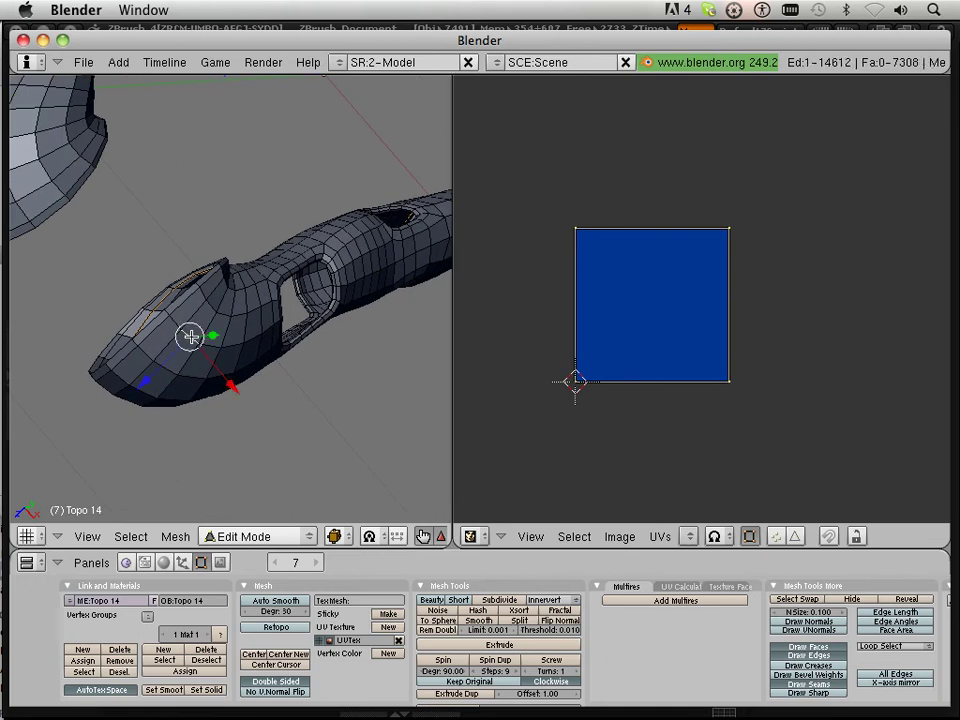
{"action": "right_click", "coordinate": [191, 337], "text": "alt"}
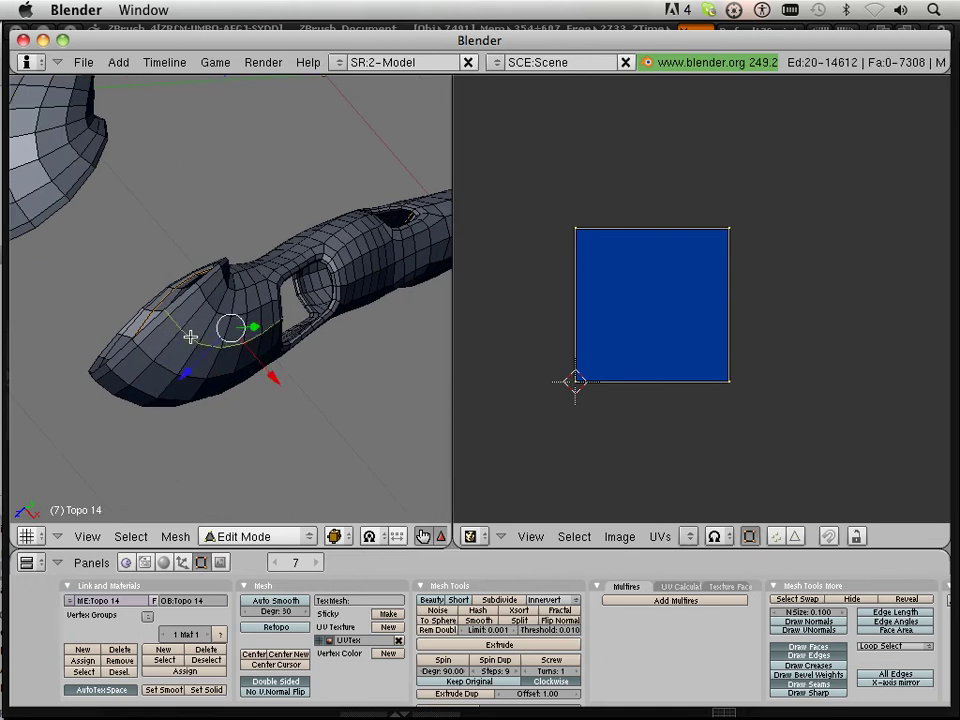
{"action": "middle_click_drag", "start_coordinate": [231, 327], "coordinate": [182, 389]}
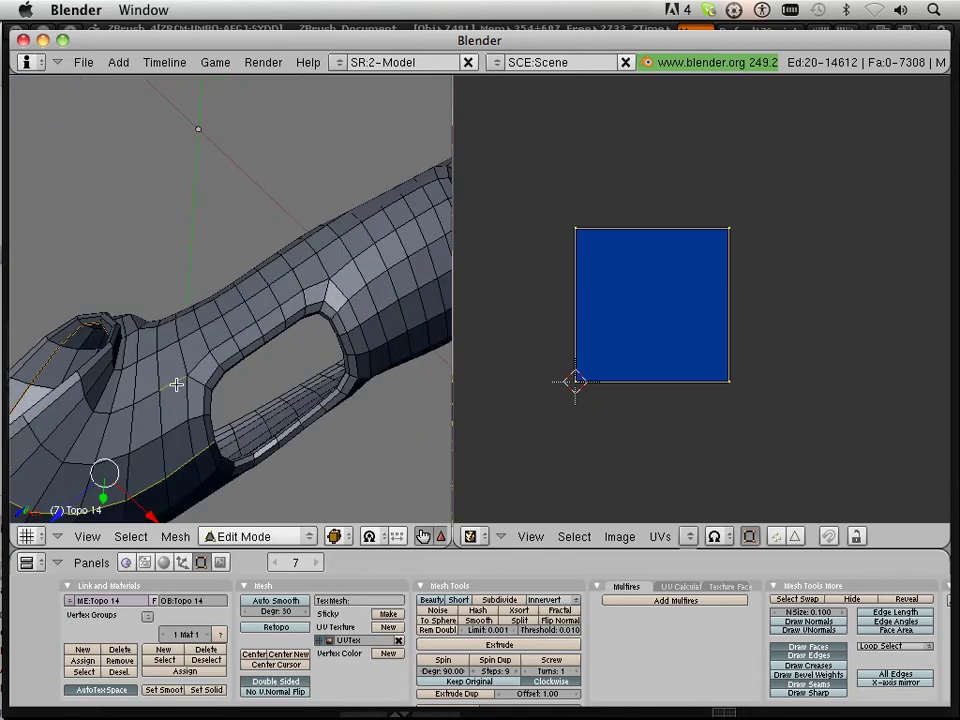
{"action": "right_click", "coordinate": [175, 384]}
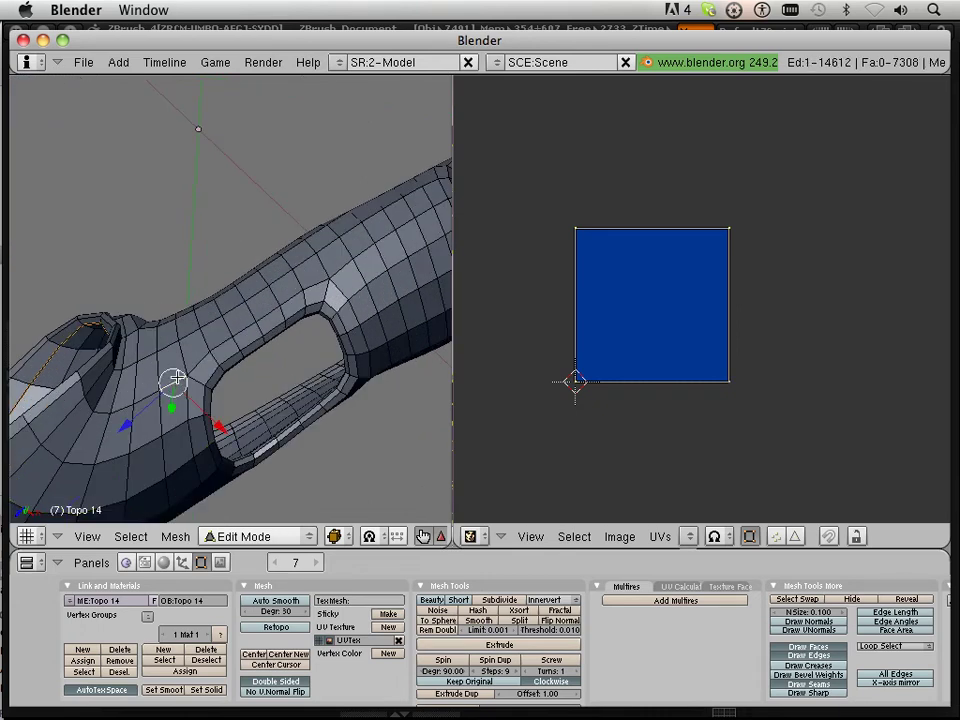
{"action": "right_click", "coordinate": [176, 380], "text": "alt"}
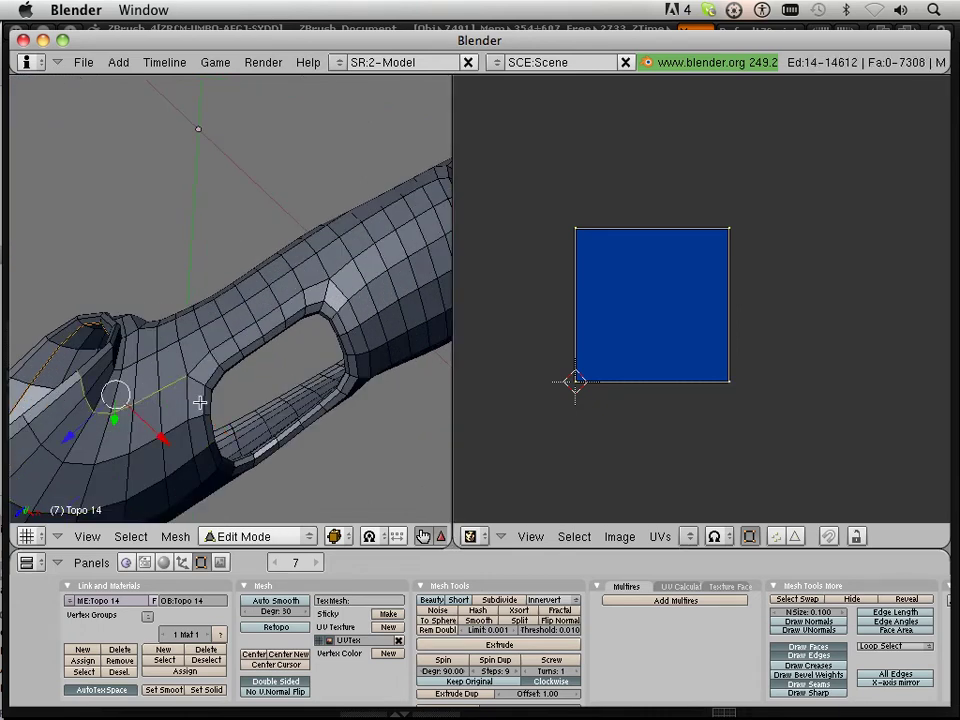
{"action": "key", "text": "ctrl+e"}
{"action": "left_click", "coordinate": [198, 402]}
Mark the corresponding loop from the oval opening to the shoulder cup's rim on the other arm piece as a seam
{"action": "middle_click_drag", "start_coordinate": [197, 399], "coordinate": [184, 496]}
{"action": "scroll", "coordinate": [232, 309], "scroll_direction": "up", "scroll_amount": 2}
{"action": "right_click", "coordinate": [242, 248]}
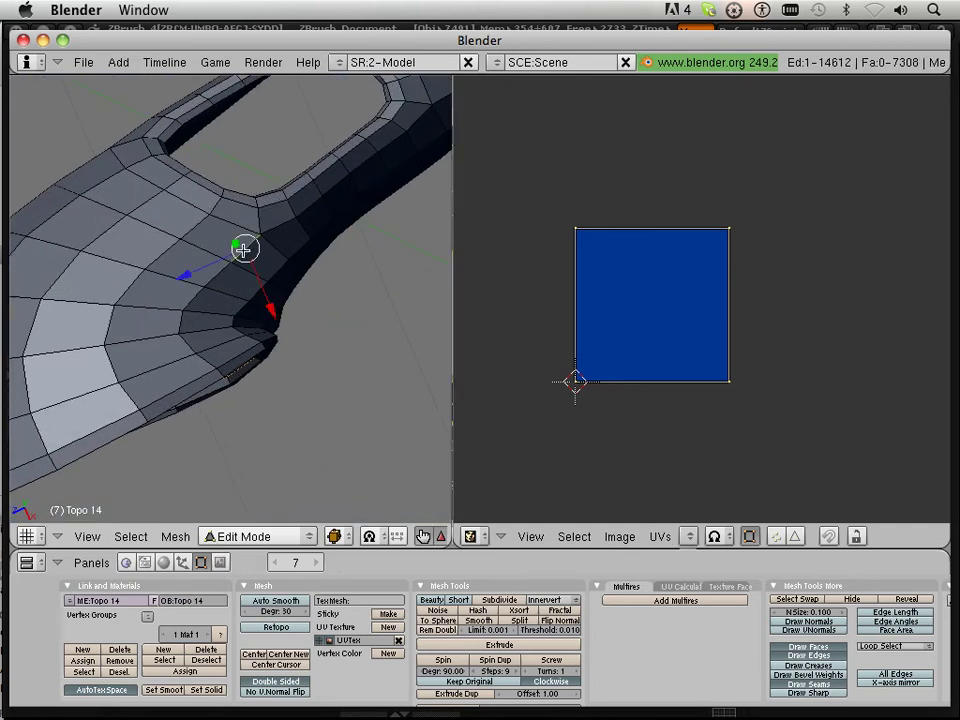
{"action": "key", "text": "a"}
{"action": "right_click", "coordinate": [243, 250]}
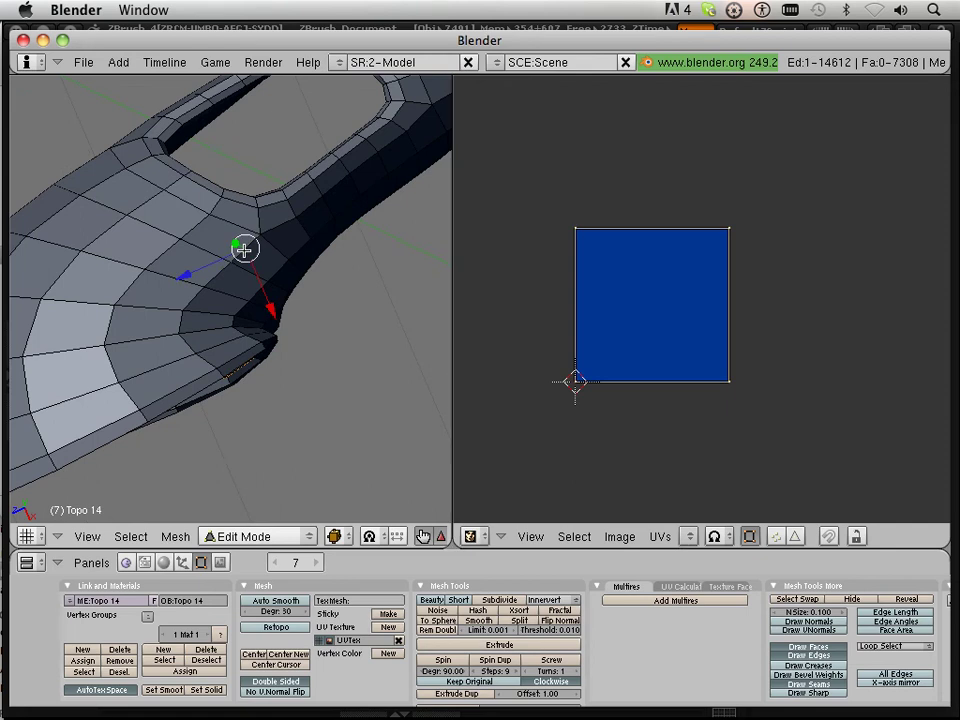
{"action": "key", "text": "a"}
{"action": "right_click", "coordinate": [244, 250], "text": "alt"}
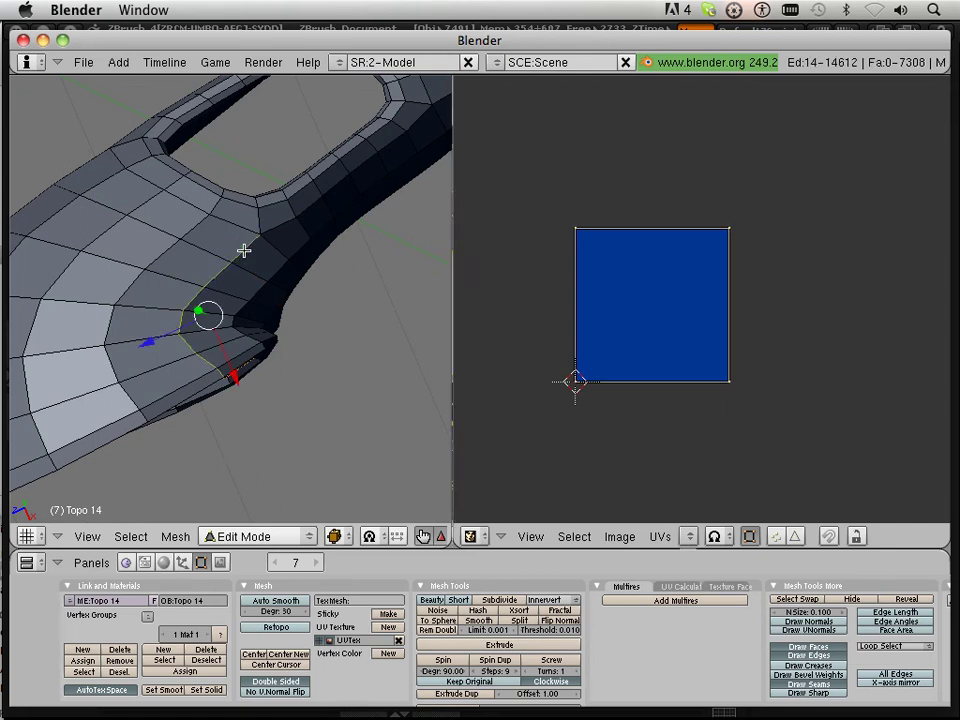
{"action": "key", "text": "ctrl+e"}
{"action": "left_click", "coordinate": [243, 250]}
Mark the lengthwise forearm loops from the oval opening to the smaller opening and on to the wrist cuff as seams
{"action": "scroll", "coordinate": [243, 250], "scroll_direction": "down", "scroll_amount": 3}
{"action": "middle_click_drag", "start_coordinate": [253, 257], "coordinate": [223, 146]}
{"action": "scroll", "coordinate": [234, 279], "scroll_direction": "up", "scroll_amount": 3}
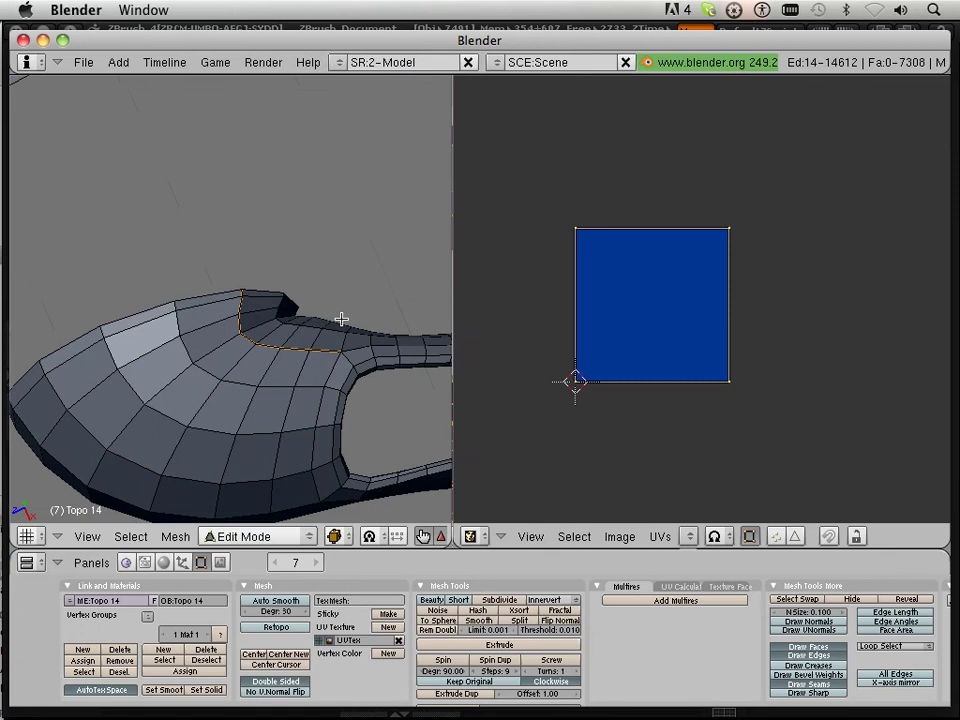
{"action": "middle_click_drag", "start_coordinate": [341, 319], "coordinate": [215, 195], "text": "shift"}
{"action": "middle_click_drag", "start_coordinate": [389, 250], "coordinate": [168, 341], "text": "shift"}
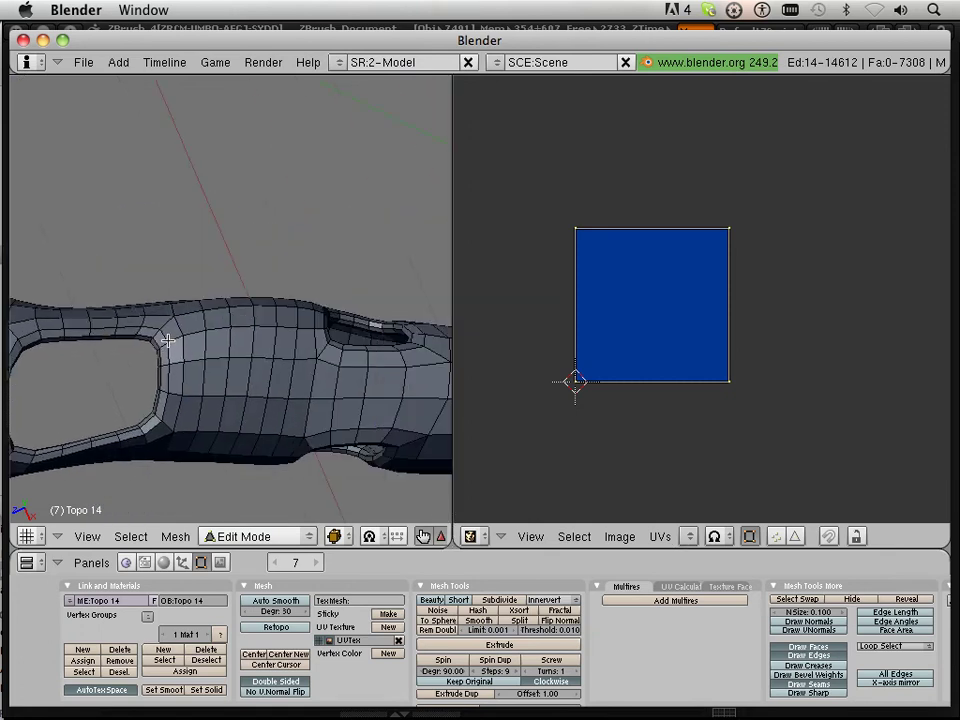
{"action": "right_click", "coordinate": [189, 315]}
{"action": "right_click", "coordinate": [190, 315], "text": "alt"}
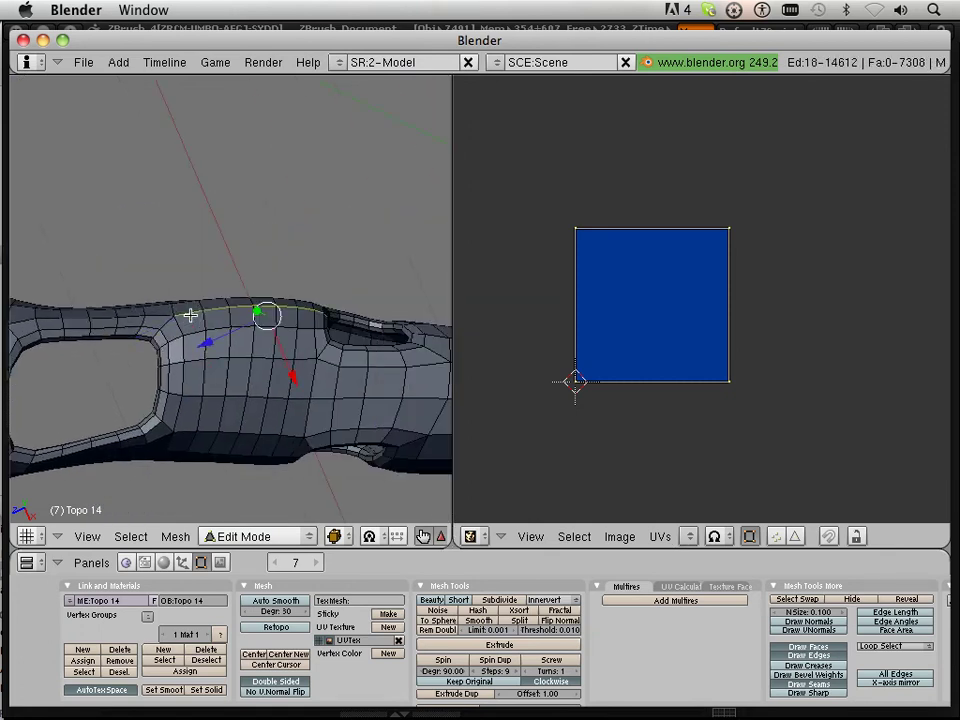
{"action": "middle_click_drag", "start_coordinate": [349, 317], "coordinate": [260, 238]}
{"action": "right_click", "coordinate": [281, 247], "text": "alt+shift"}
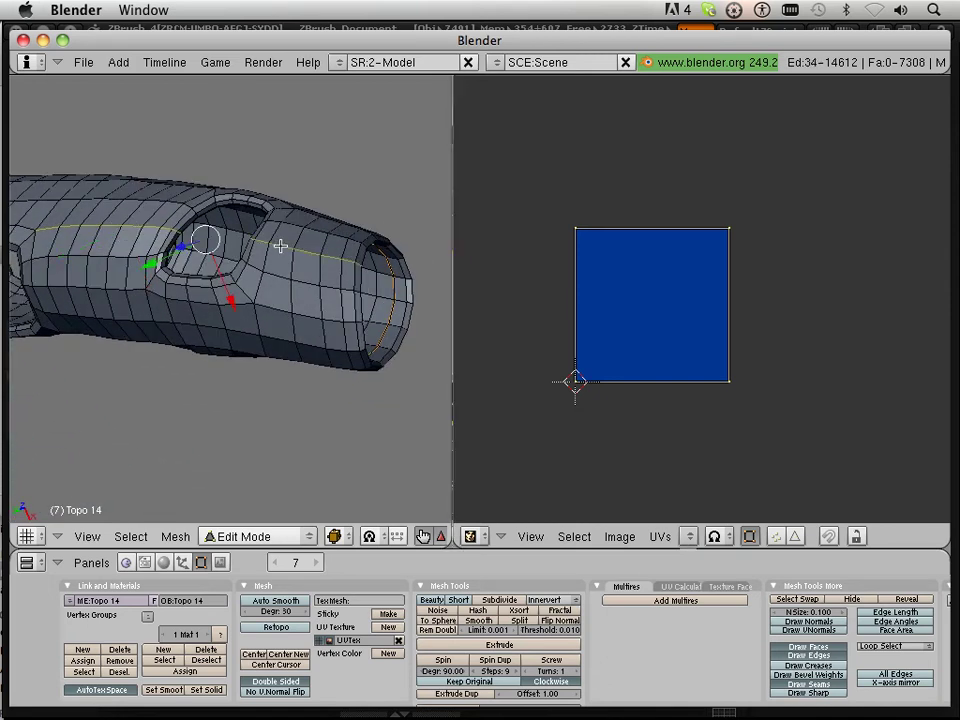
{"action": "right_click", "coordinate": [281, 246], "text": "alt+shift"}
{"action": "right_click", "coordinate": [281, 246], "text": "alt+shift"}
{"action": "key", "text": "ctrl+e"}
{"action": "left_click", "coordinate": [281, 247]}
Mark the same two lengthwise loops, before and after the smaller opening, on the opposite arm piece as seams
{"action": "middle_click_drag", "start_coordinate": [281, 247], "coordinate": [357, 233]}
{"action": "scroll", "coordinate": [211, 246], "scroll_direction": "down", "scroll_amount": 4}
{"action": "scroll", "coordinate": [325, 241], "scroll_direction": "up", "scroll_amount": 4}
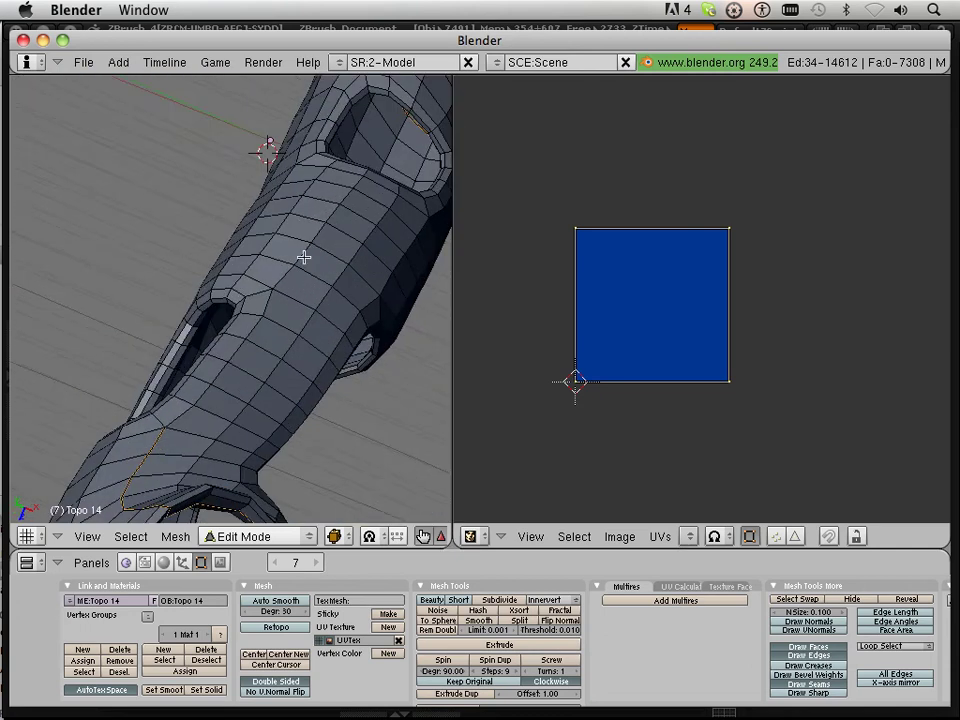
{"action": "right_click", "coordinate": [288, 270]}
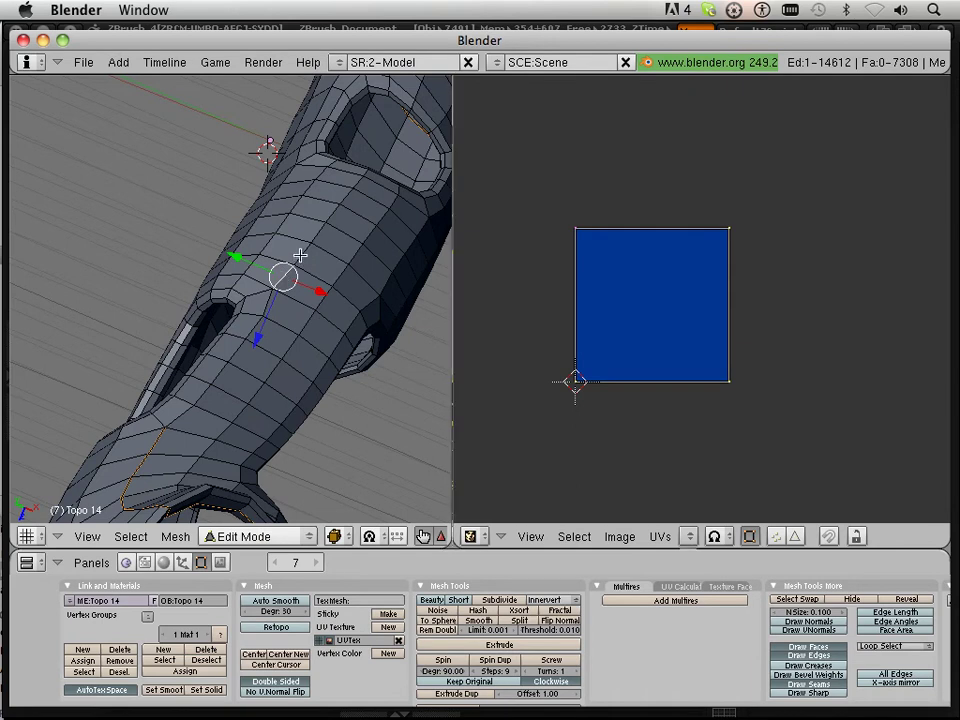
{"action": "right_click", "coordinate": [226, 193], "text": "alt"}
{"action": "middle_click_drag", "start_coordinate": [396, 148], "coordinate": [388, 130]}
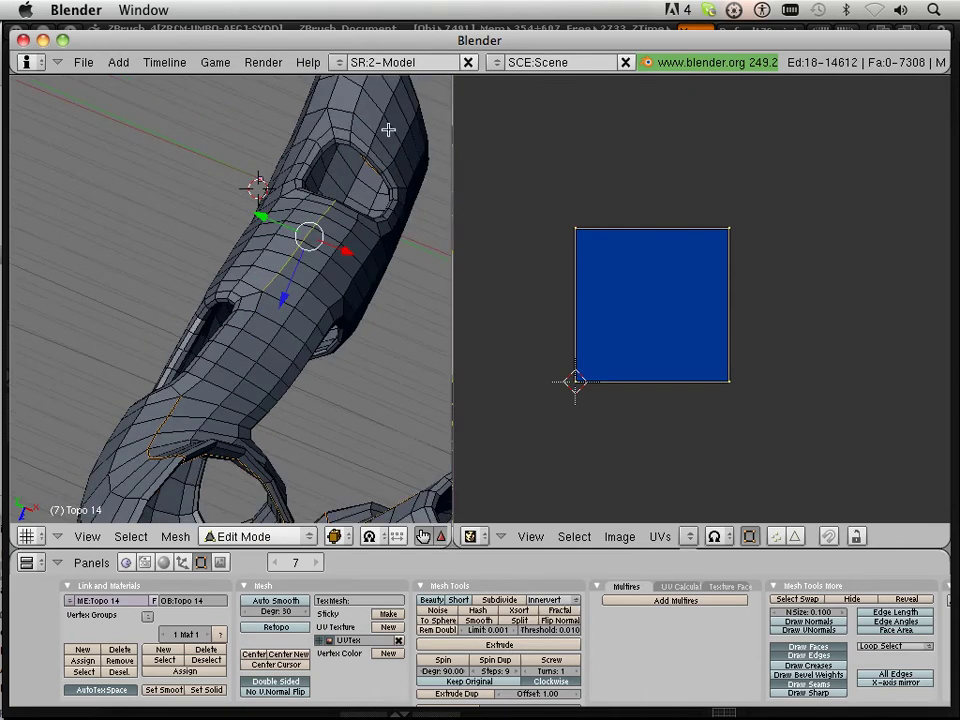
{"action": "right_click", "coordinate": [380, 124], "text": "alt+shift"}
{"action": "right_click", "coordinate": [380, 124], "text": "alt+shift"}
{"action": "right_click", "coordinate": [380, 124], "text": "alt+shift"}
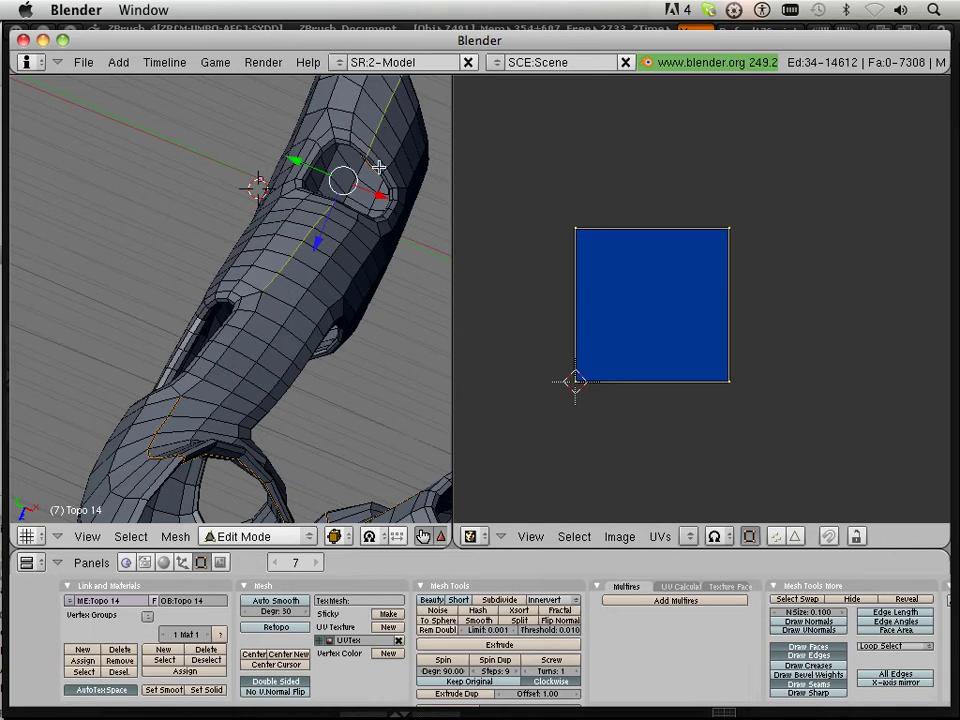
{"action": "key", "text": "ctrl+e"}
{"action": "left_click", "coordinate": [379, 167]}
Mark the innermost rim loop around the large oval opening of one arm piece as a seam
{"action": "middle_click_drag", "start_coordinate": [379, 167], "coordinate": [133, 388]}
{"action": "middle_click_drag", "start_coordinate": [294, 306], "coordinate": [257, 353]}
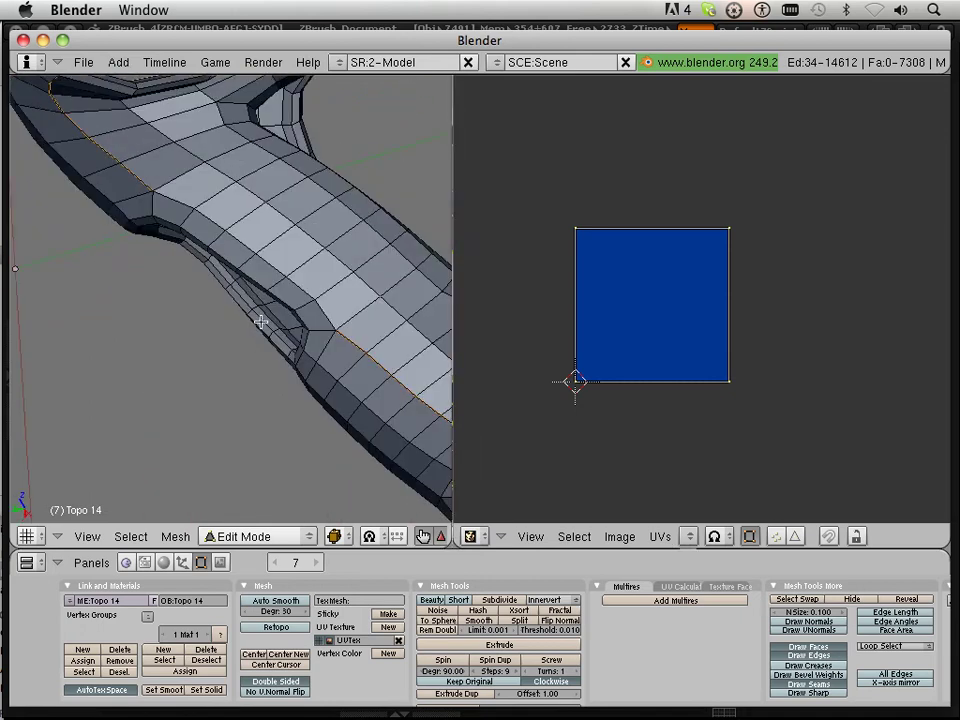
{"action": "right_click", "coordinate": [262, 320]}
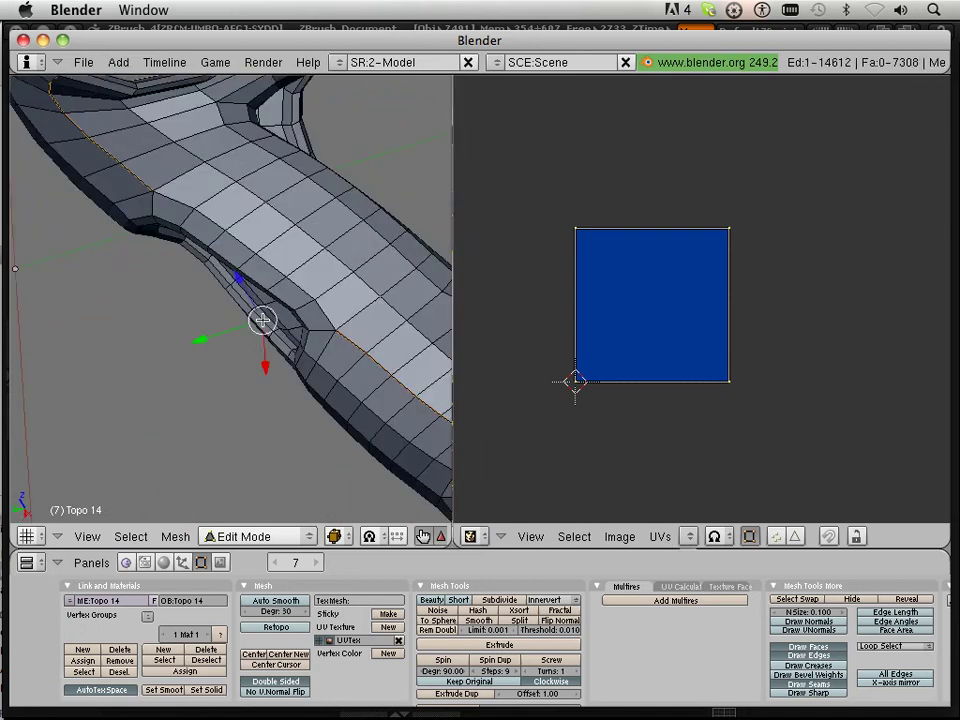
{"action": "key", "text": "a"}
{"action": "right_click", "coordinate": [263, 320], "text": "alt"}
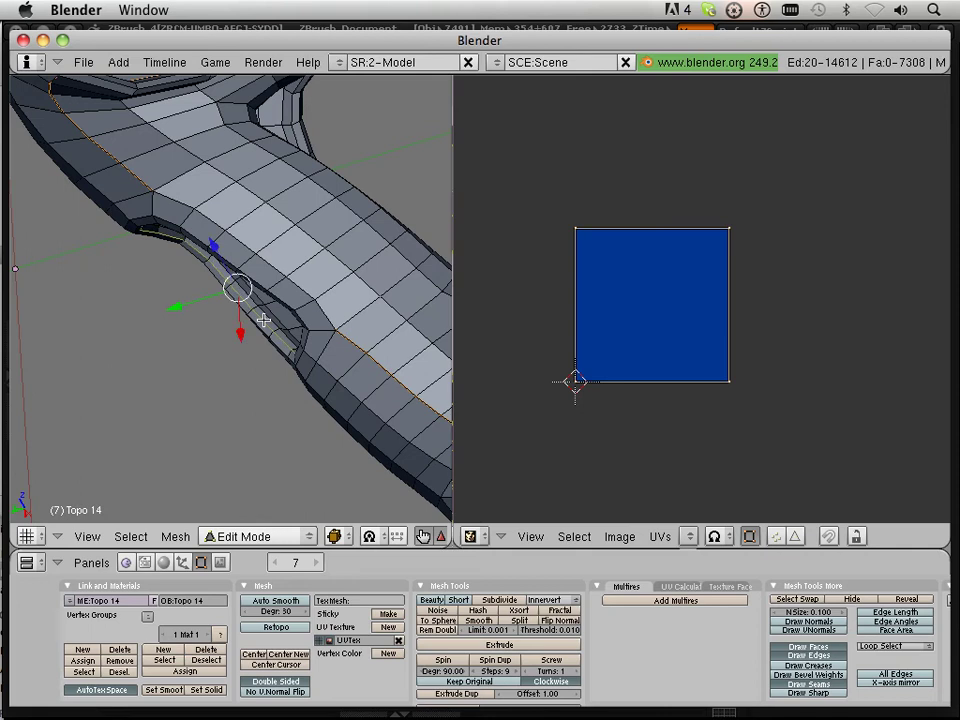
{"action": "middle_click_drag", "start_coordinate": [214, 381], "coordinate": [278, 243]}
{"action": "key", "text": "ctrl+e"}
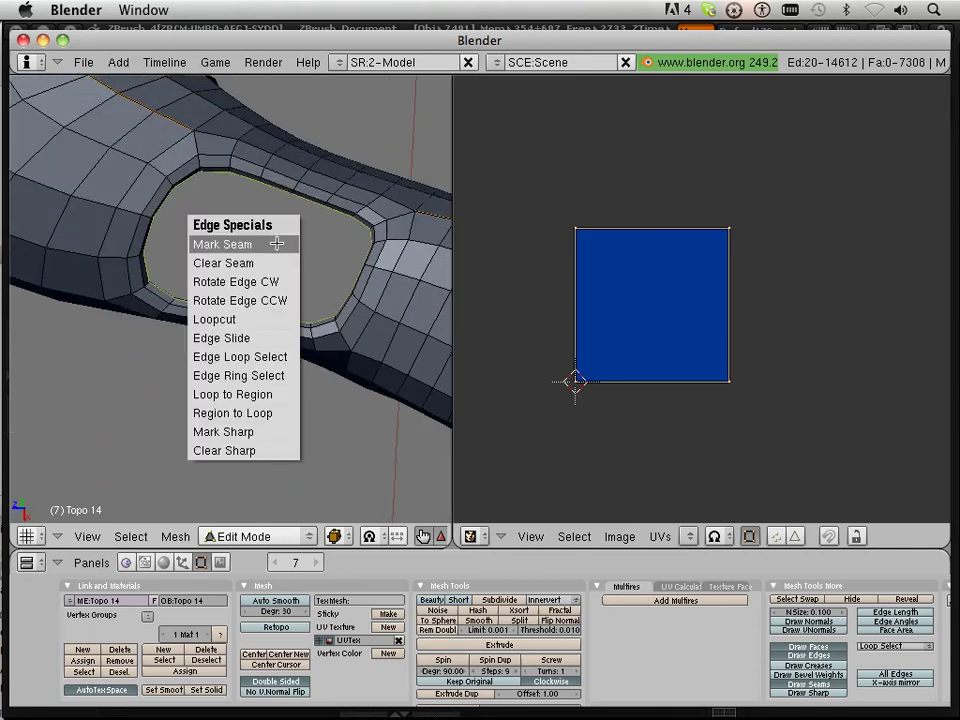
{"action": "left_click", "coordinate": [276, 243]}
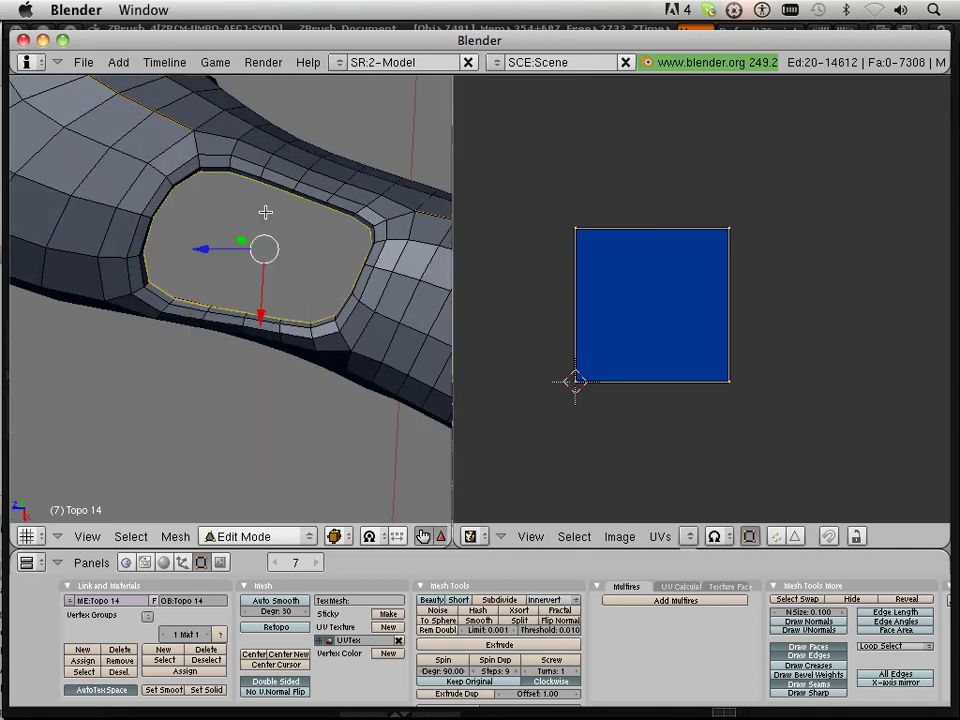
Mark the short edge runs connecting the oval opening's rim seam to the shoulder and forearm seams as seams
{"action": "right_click", "coordinate": [394, 216]}
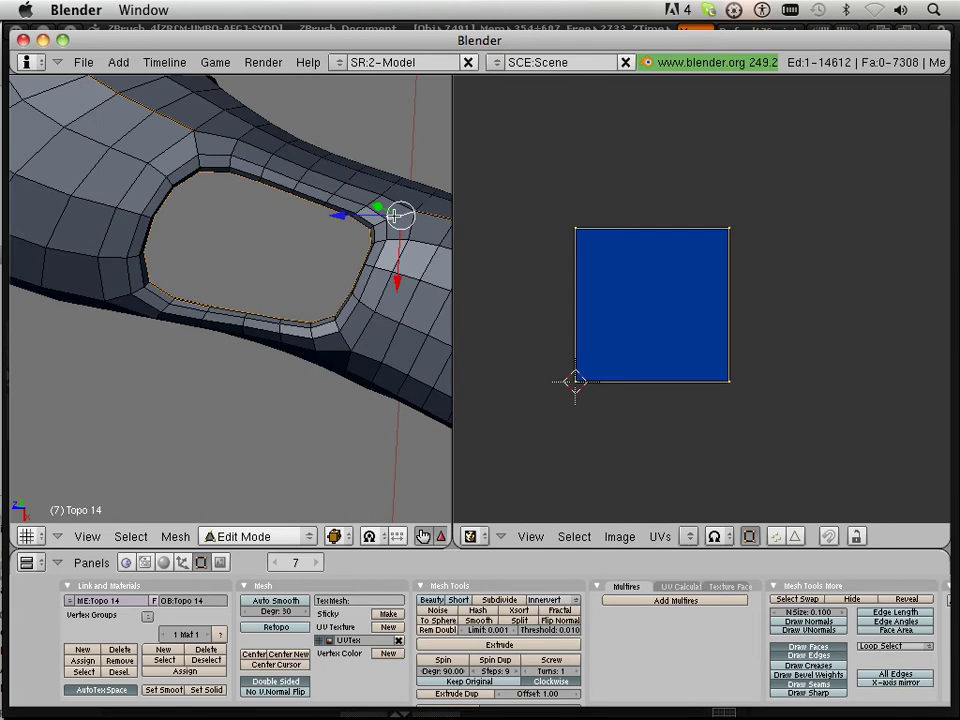
{"action": "right_click", "coordinate": [195, 145]}
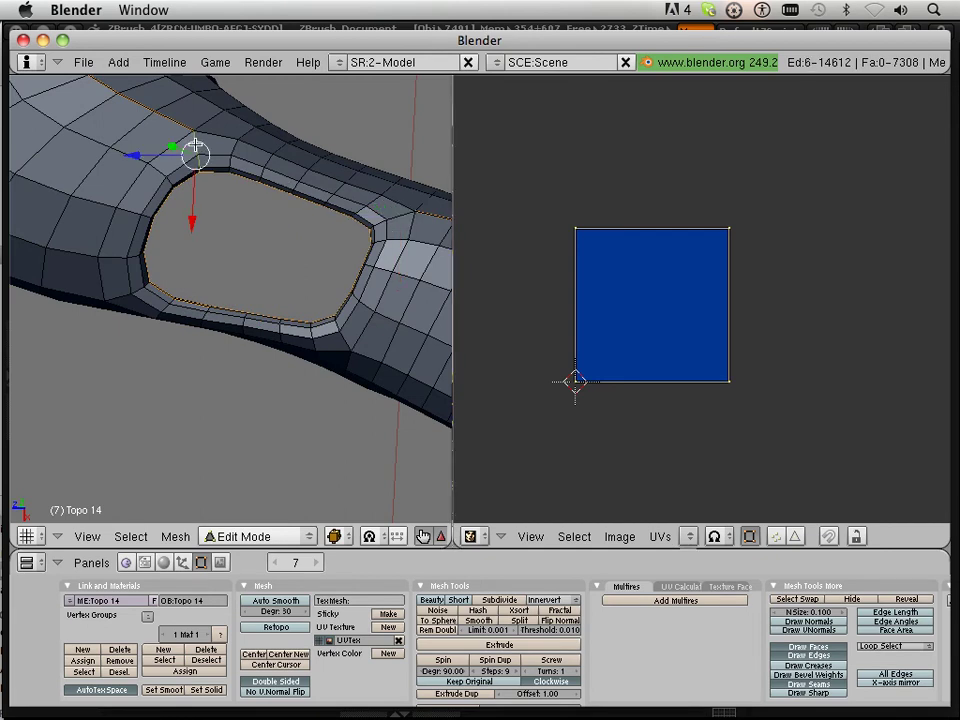
{"action": "right_click", "coordinate": [400, 214], "text": "ctrl"}
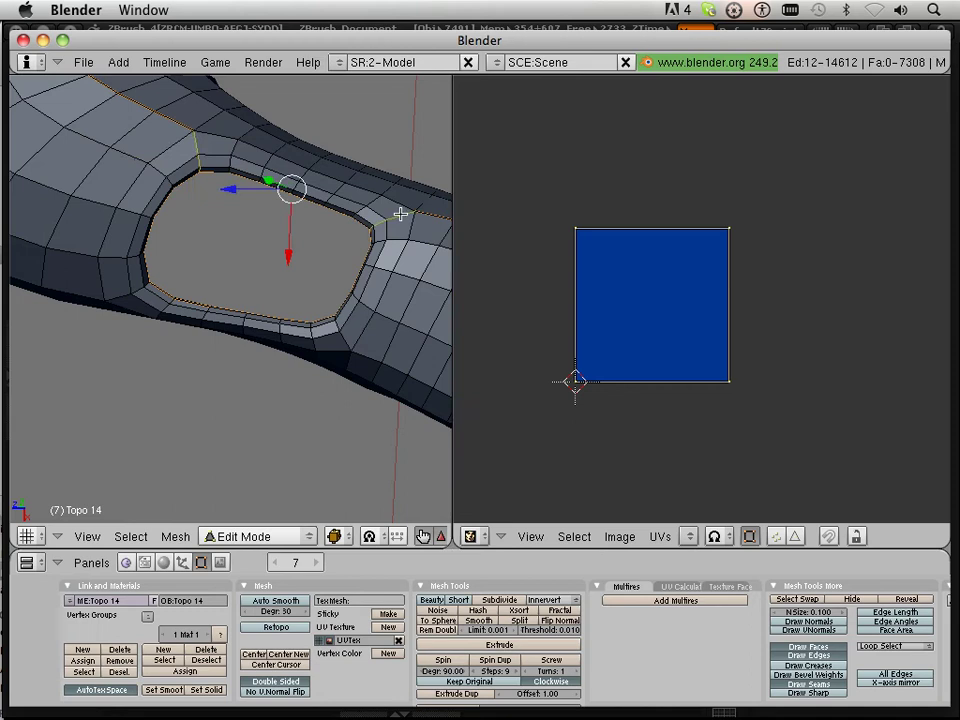
{"action": "key", "text": "ctrl+e"}
{"action": "left_click", "coordinate": [400, 214]}
Mark the large oval opening's inner rim loop and its short connecting edges on the opposite arm piece as seams
{"action": "scroll", "coordinate": [261, 241], "scroll_direction": "down", "scroll_amount": 4}
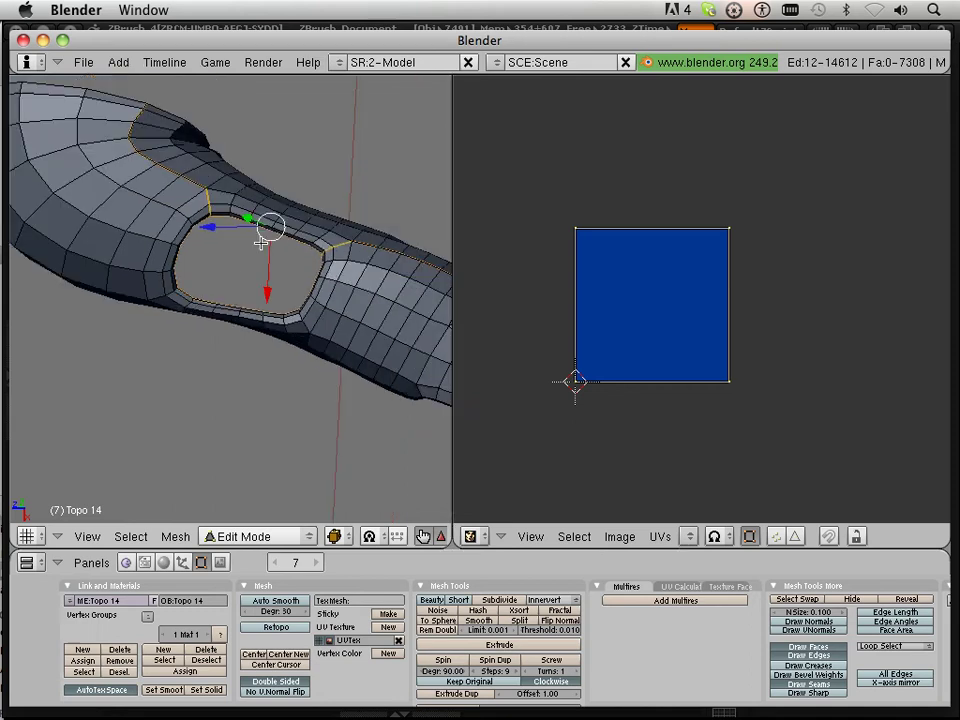
{"action": "middle_click_drag", "start_coordinate": [251, 266], "coordinate": [370, 204], "text": "shift"}
{"action": "scroll", "coordinate": [258, 278], "scroll_direction": "down", "scroll_amount": 5}
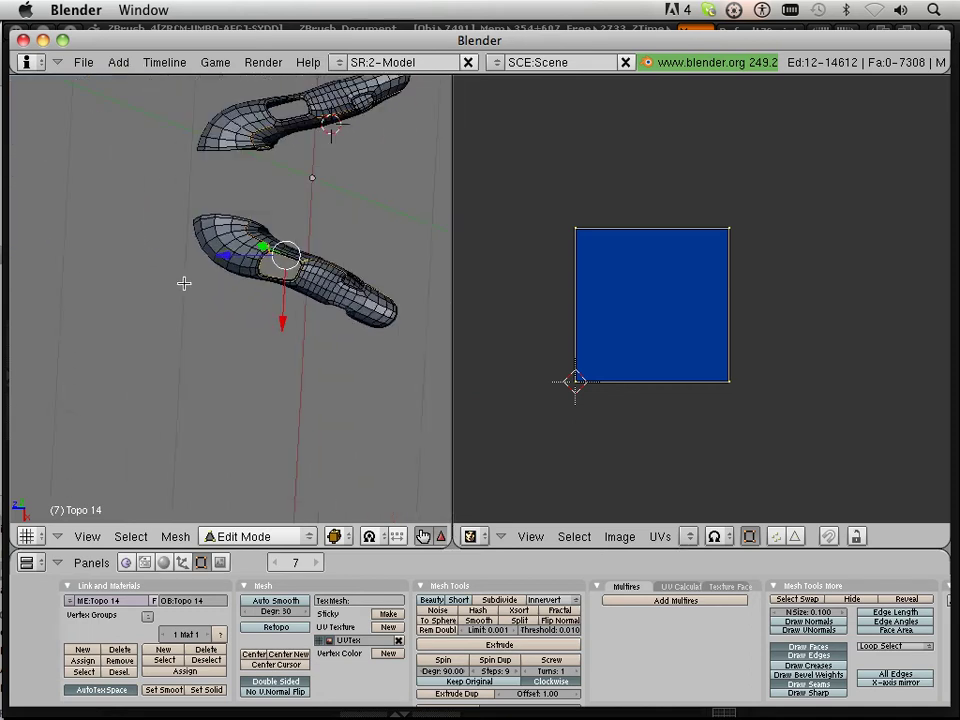
{"action": "middle_click_drag", "start_coordinate": [269, 222], "coordinate": [157, 426], "text": "shift"}
{"action": "scroll", "coordinate": [213, 394], "scroll_direction": "up", "scroll_amount": 8}
{"action": "right_click", "coordinate": [158, 432], "text": "shift"}
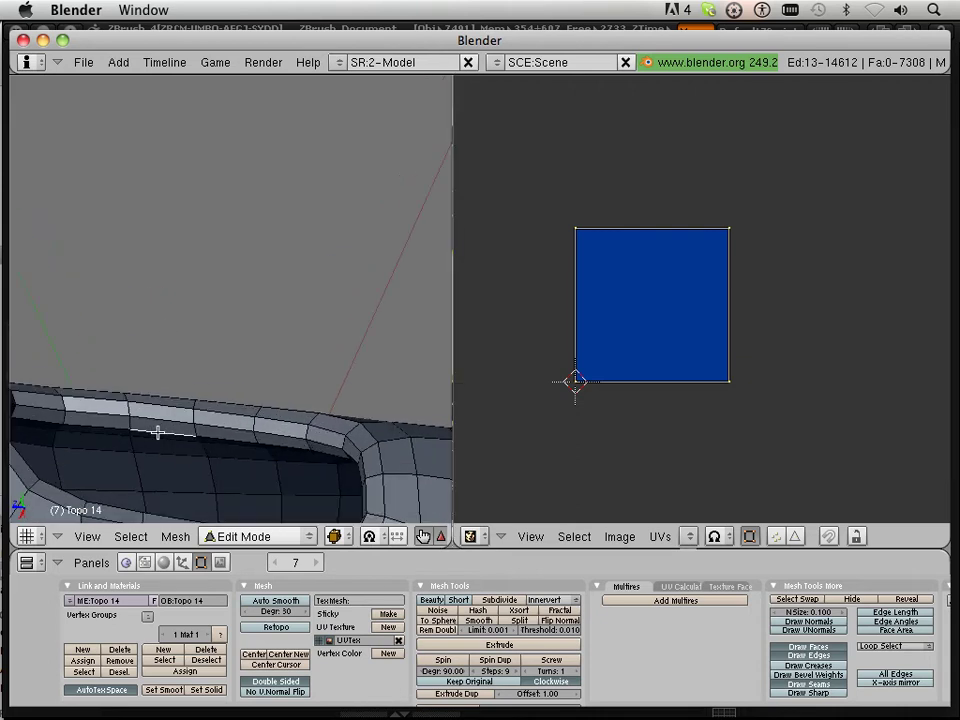
{"action": "right_click", "coordinate": [158, 432], "text": "alt+shift"}
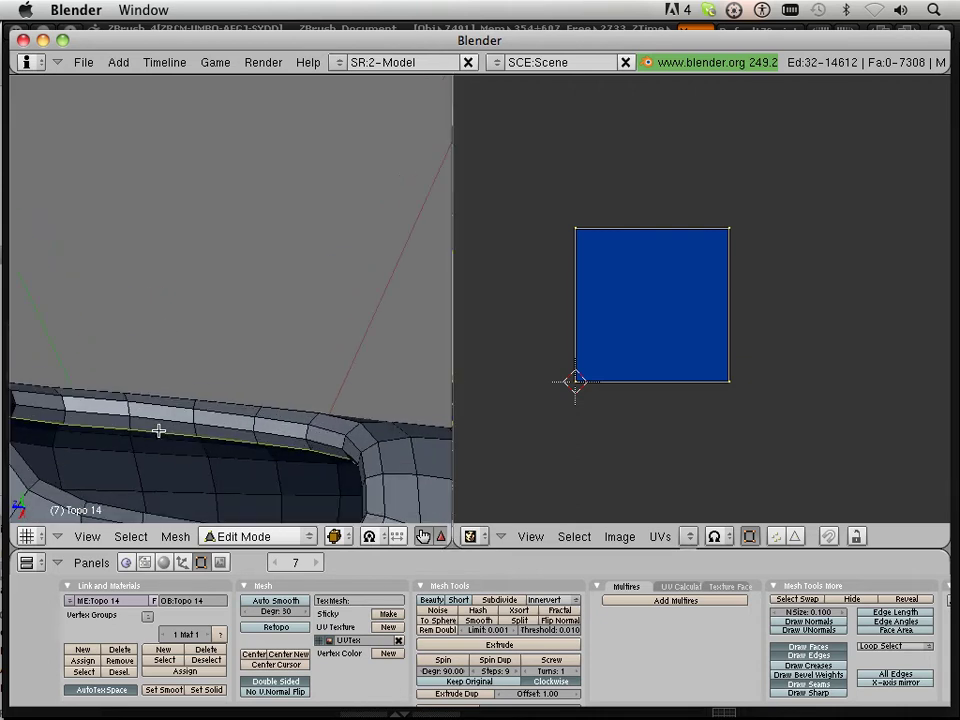
{"action": "middle_click_drag", "start_coordinate": [158, 430], "coordinate": [216, 409]}
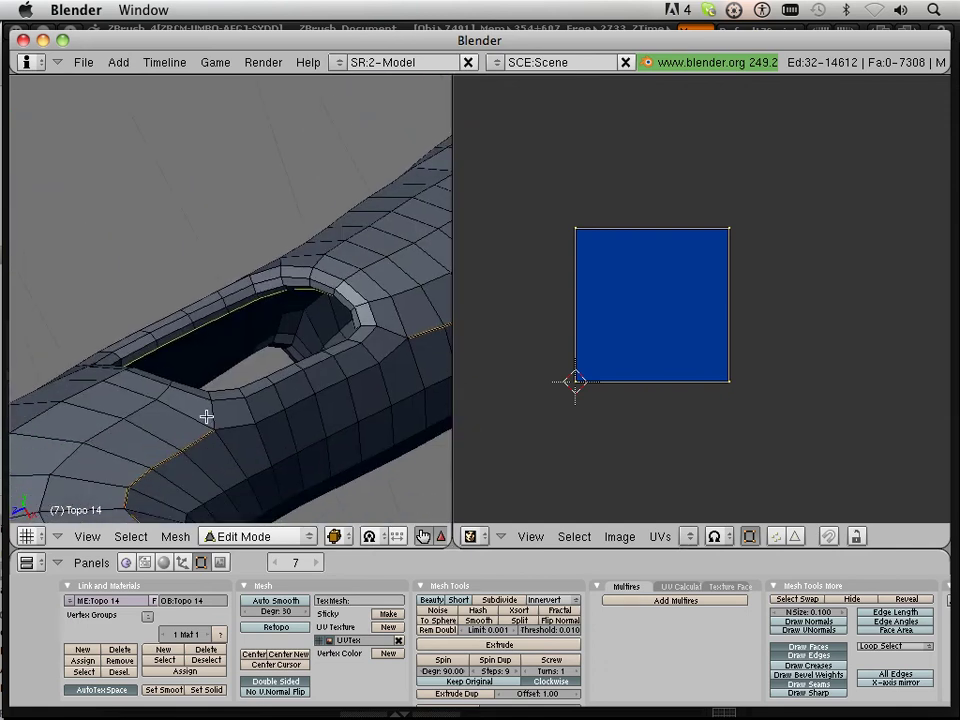
{"action": "right_click", "coordinate": [207, 414], "text": "alt+shift"}
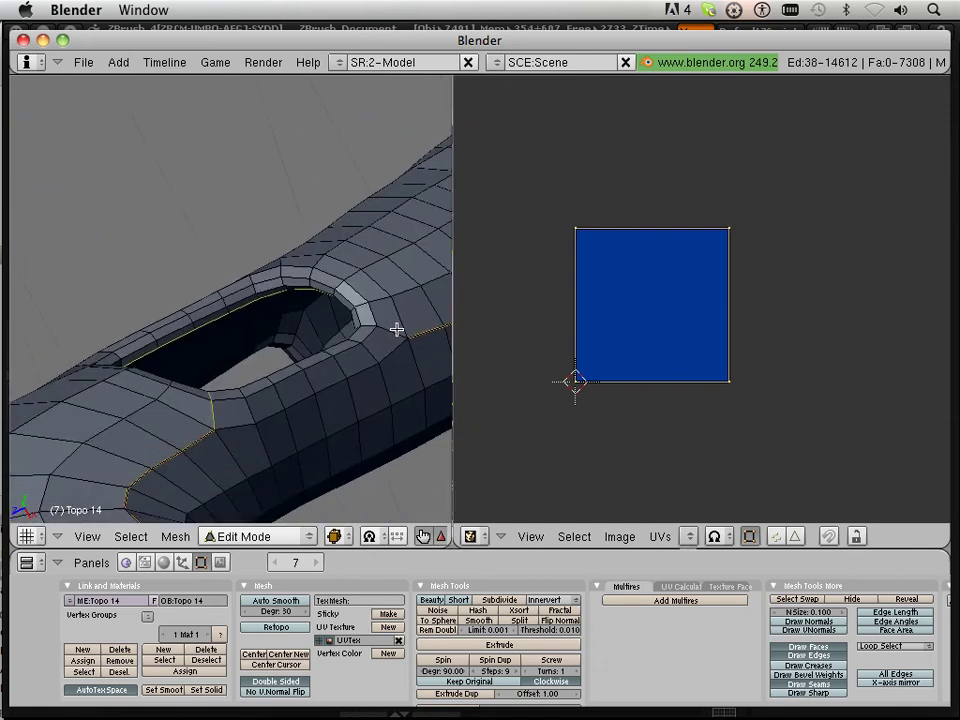
{"action": "key", "text": "ctrl+e"}
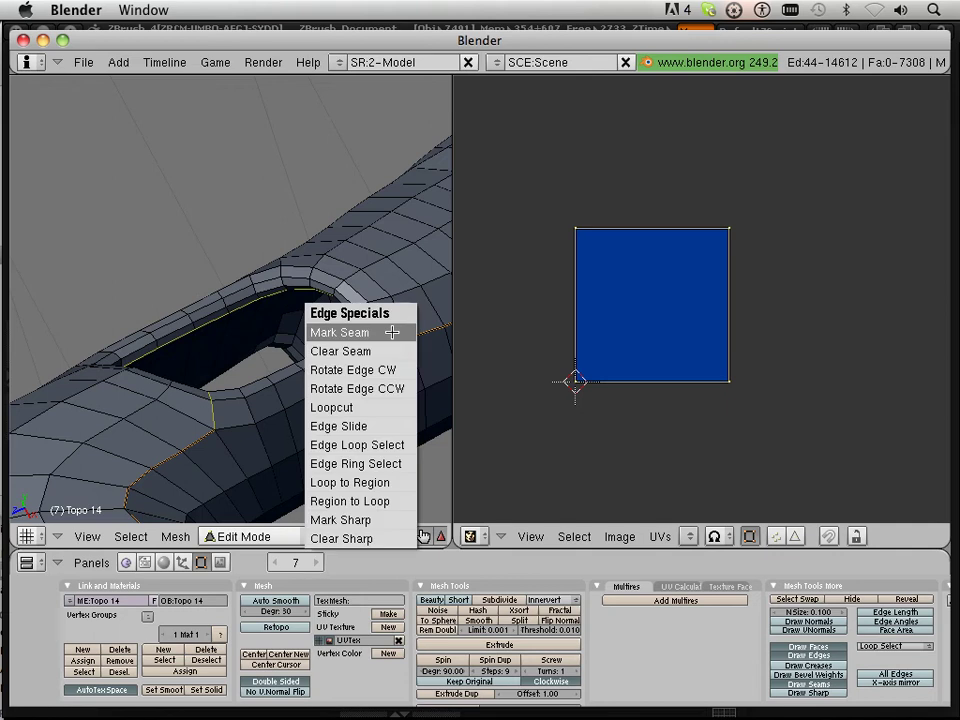
{"action": "left_click", "coordinate": [390, 332]}
Mark the inner rim loop of the smaller opening near the wrist cuff on the same arm piece as a seam
{"action": "middle_click_drag", "start_coordinate": [390, 332], "coordinate": [175, 360]}
{"action": "scroll", "coordinate": [175, 360], "scroll_direction": "up", "scroll_amount": 4}
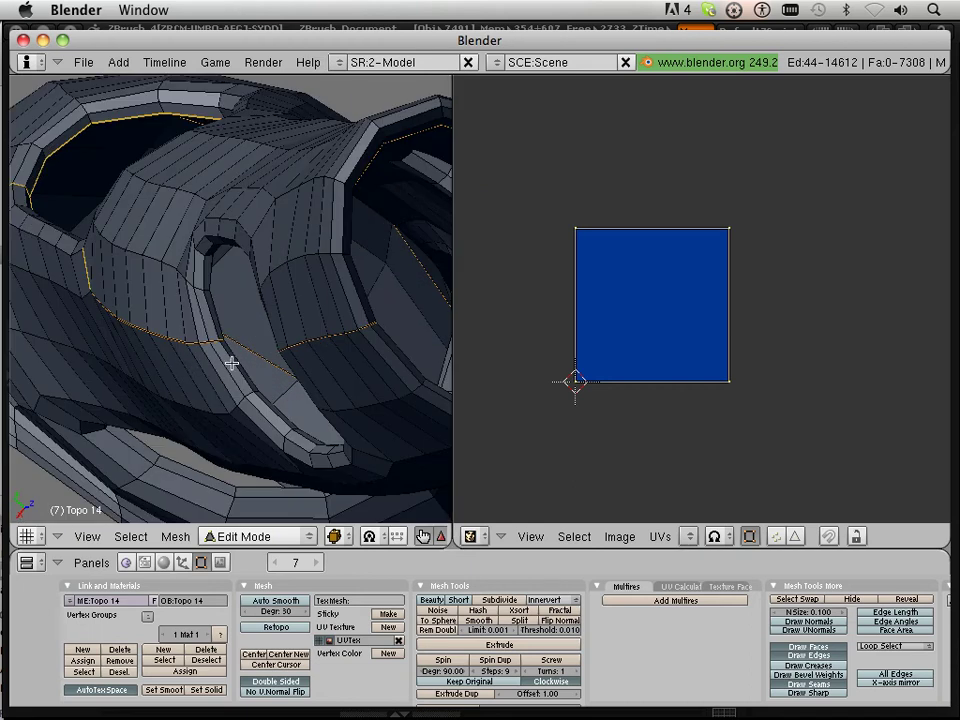
{"action": "right_click", "coordinate": [232, 363]}
{"action": "key", "text": "a"}
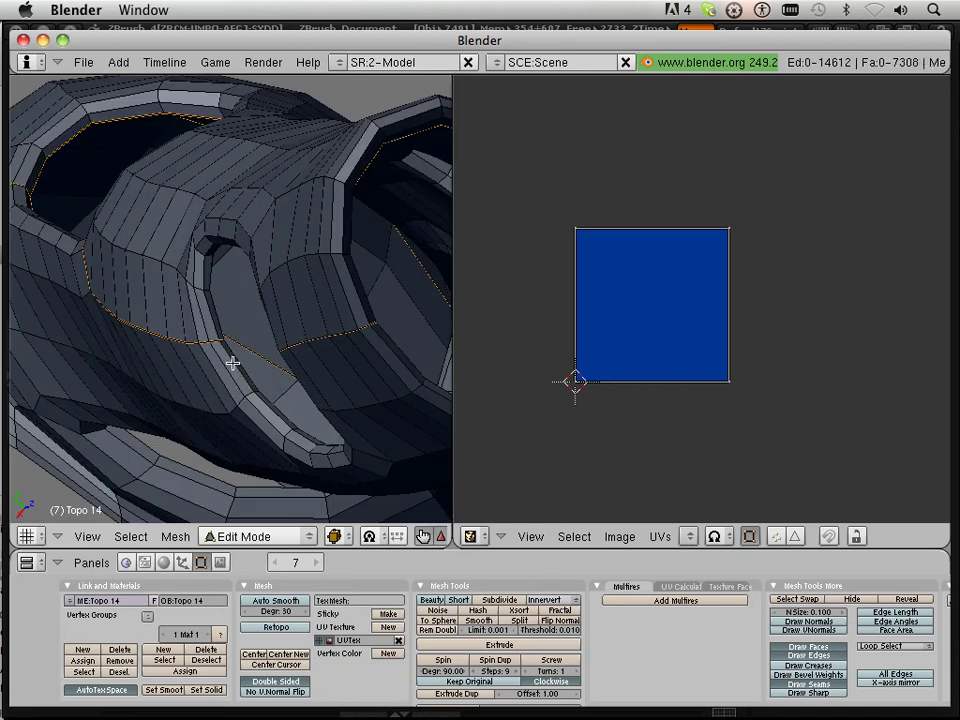
{"action": "right_click", "coordinate": [232, 363], "text": "alt"}
{"action": "key", "text": "a"}
{"action": "right_click", "coordinate": [232, 363], "text": "alt"}
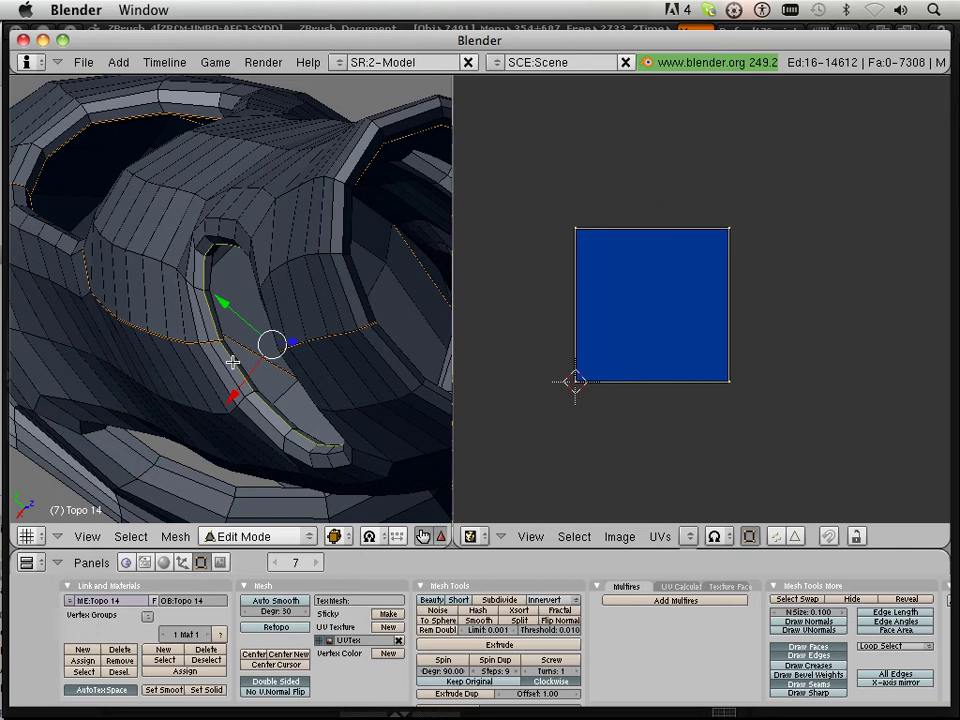
{"action": "key", "text": "ctrl+e"}
{"action": "left_click", "coordinate": [232, 363]}
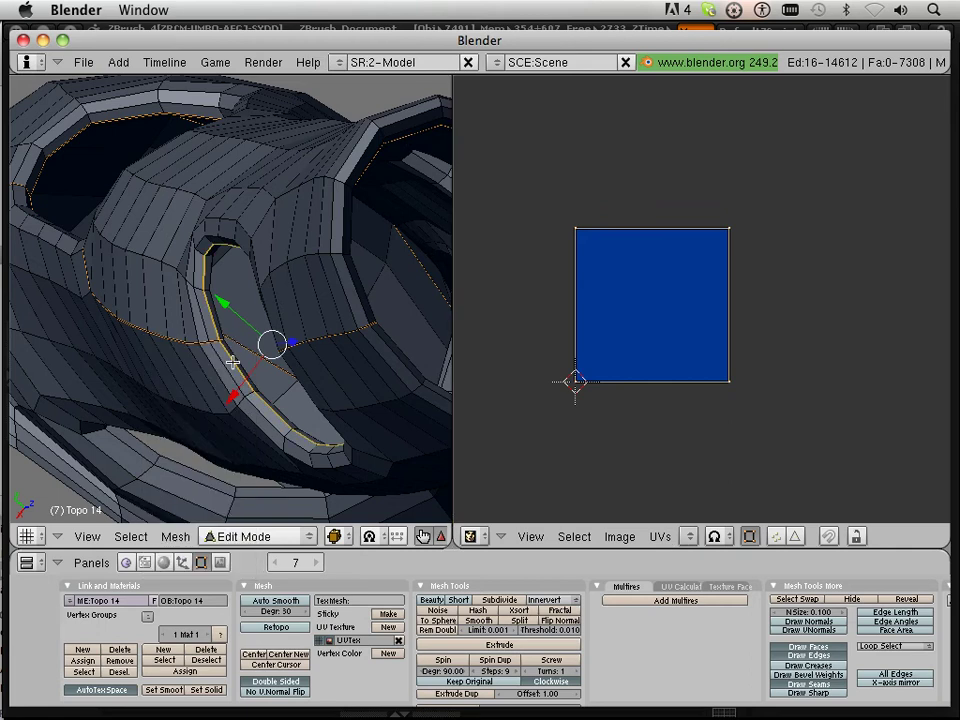
Mark the rim loop of the other small opening, reached through the inside of the wrist cuff, as a seam
{"action": "middle_click_drag", "start_coordinate": [298, 349], "coordinate": [111, 404], "text": "shift"}
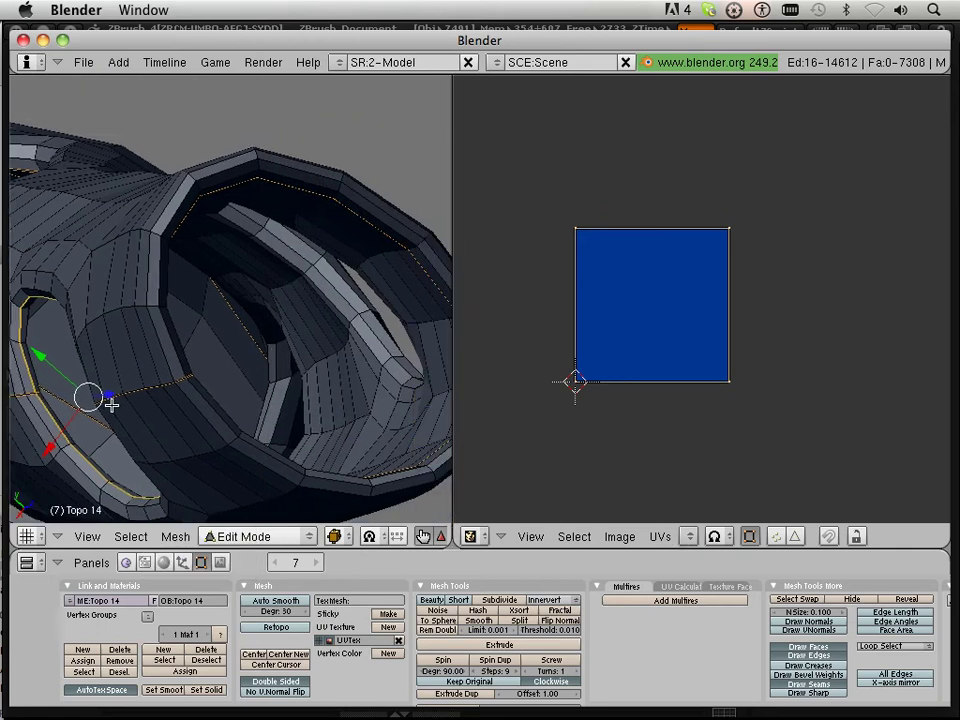
{"action": "right_click", "coordinate": [328, 298]}
{"action": "right_click", "coordinate": [362, 334]}
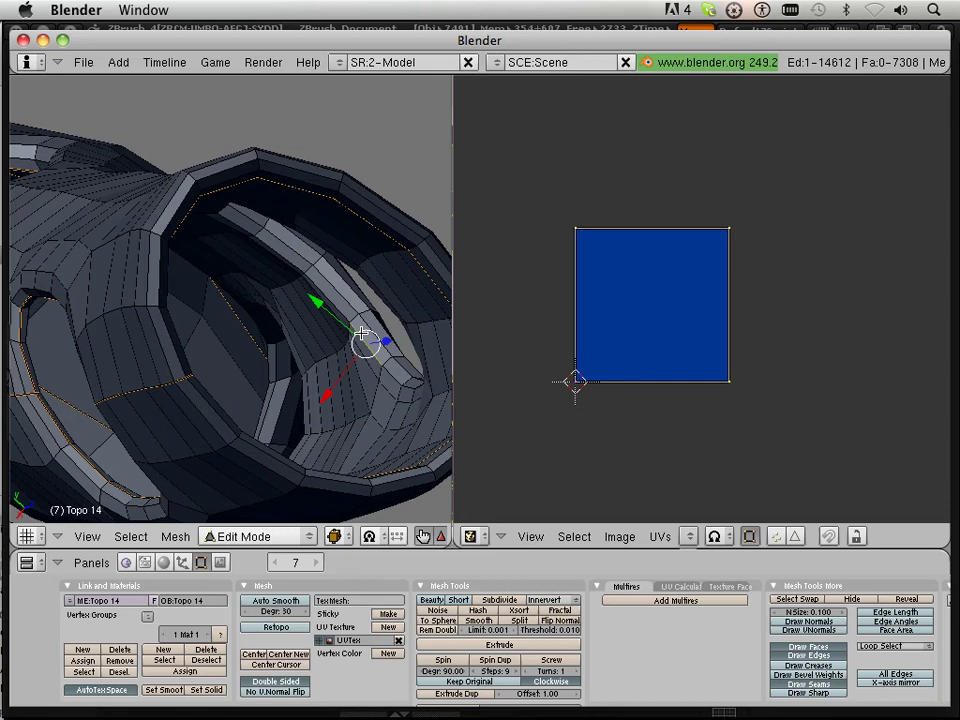
{"action": "right_click", "coordinate": [361, 333], "text": "alt"}
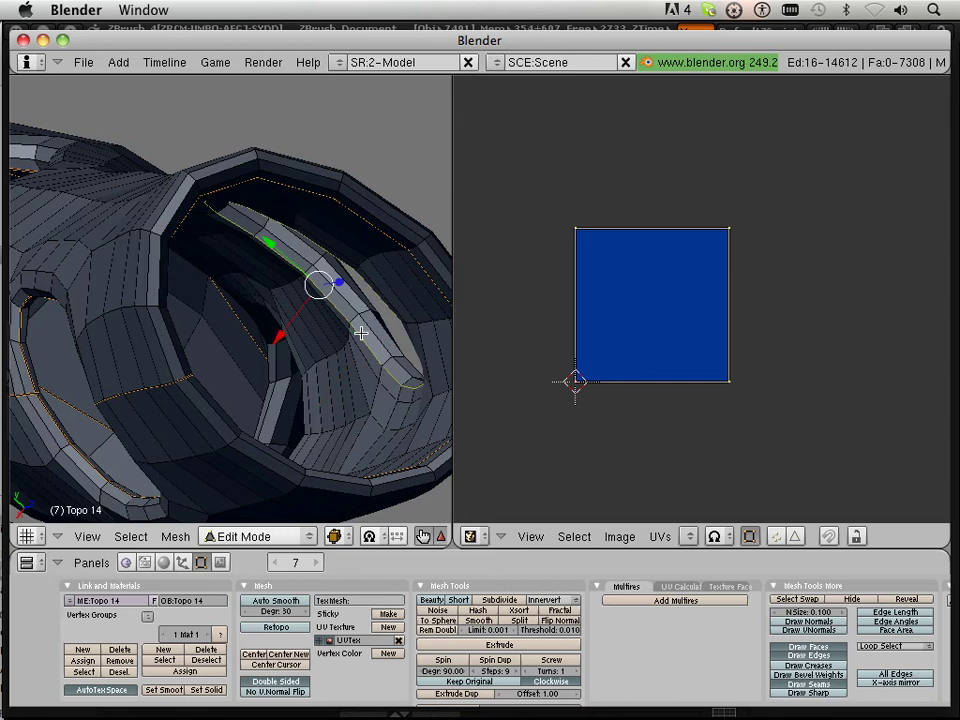
{"action": "key", "text": "ctrl+e"}
{"action": "left_click", "coordinate": [361, 334]}
Mark the innermost rim loop of the smaller opening crossed by the lengthwise seam on the other arm piece as a seam
{"action": "scroll", "coordinate": [240, 356], "scroll_direction": "down", "scroll_amount": 5}
{"action": "middle_click_drag", "start_coordinate": [158, 366], "coordinate": [283, 296], "text": "shift"}
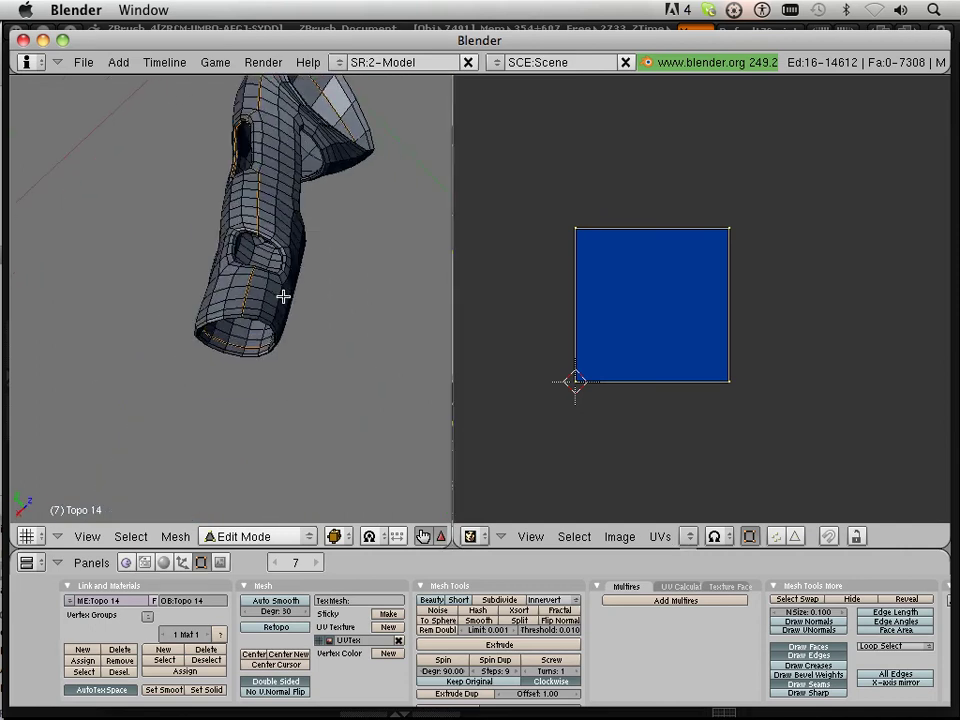
{"action": "scroll", "coordinate": [281, 268], "scroll_direction": "up", "scroll_amount": 7}
{"action": "middle_click_drag", "start_coordinate": [283, 187], "coordinate": [169, 394], "text": "shift"}
{"action": "scroll", "coordinate": [217, 322], "scroll_direction": "up", "scroll_amount": 3}
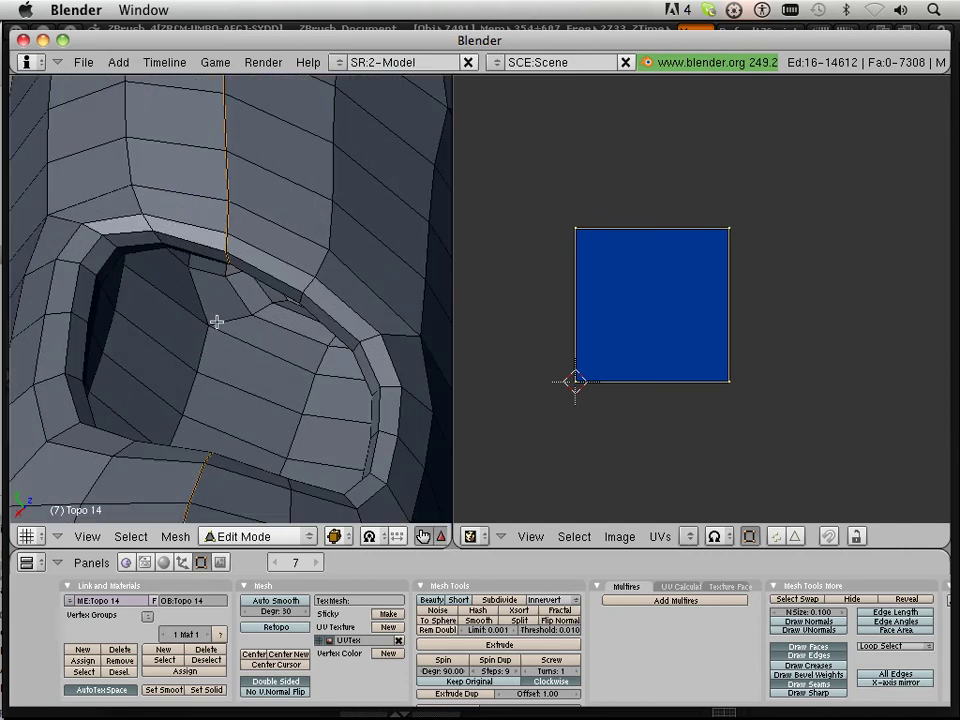
{"action": "right_click", "coordinate": [315, 314]}
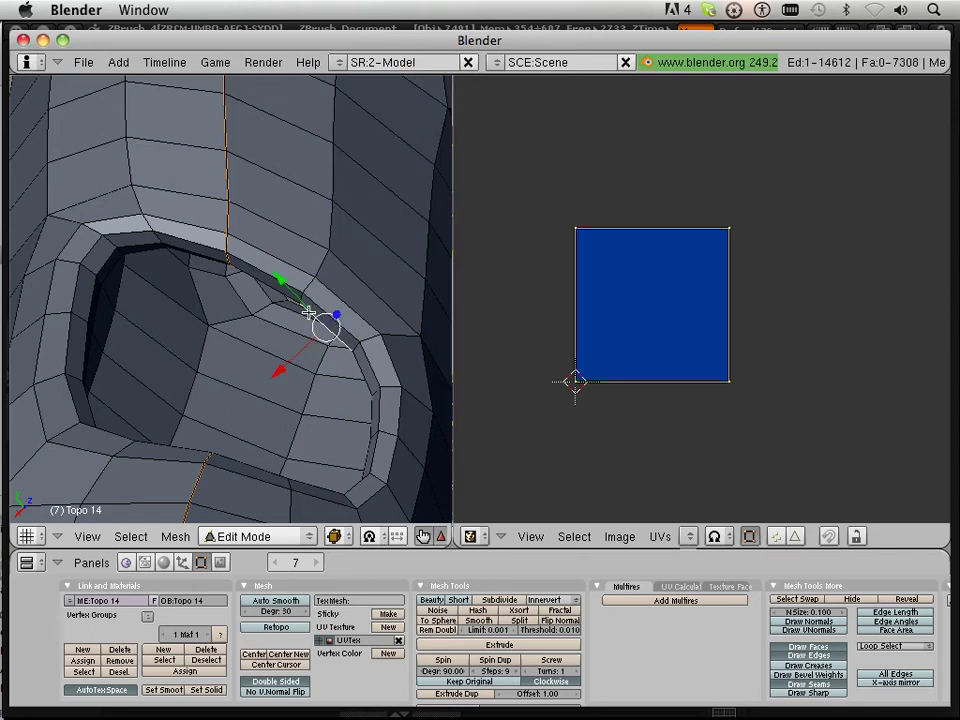
{"action": "right_click", "coordinate": [313, 316], "text": "alt"}
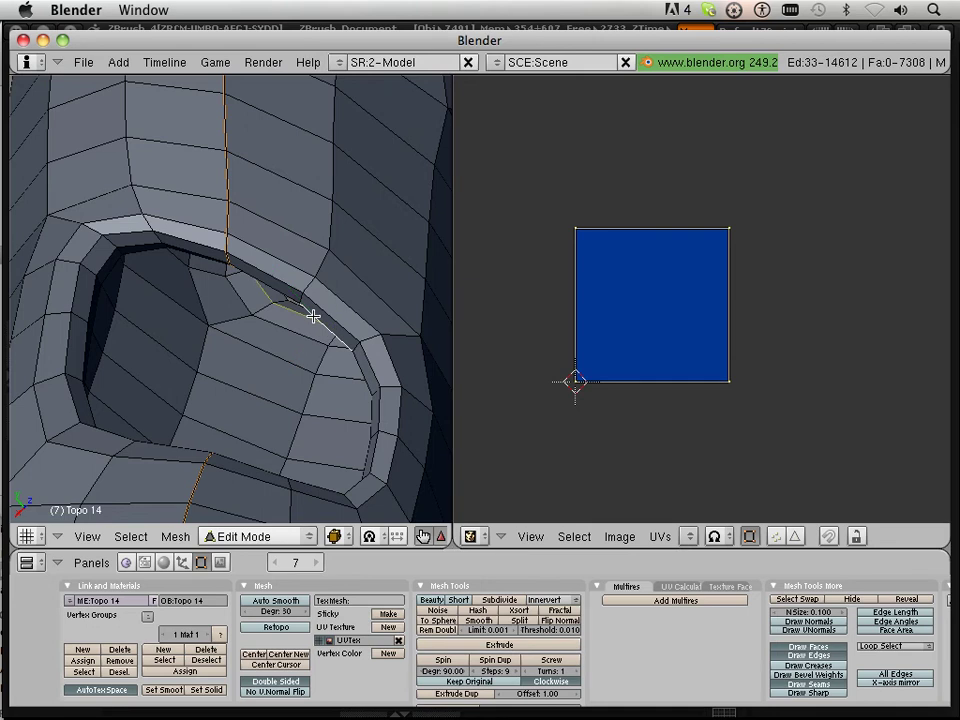
{"action": "right_click", "coordinate": [292, 295], "text": "alt"}
{"action": "key", "text": "a"}
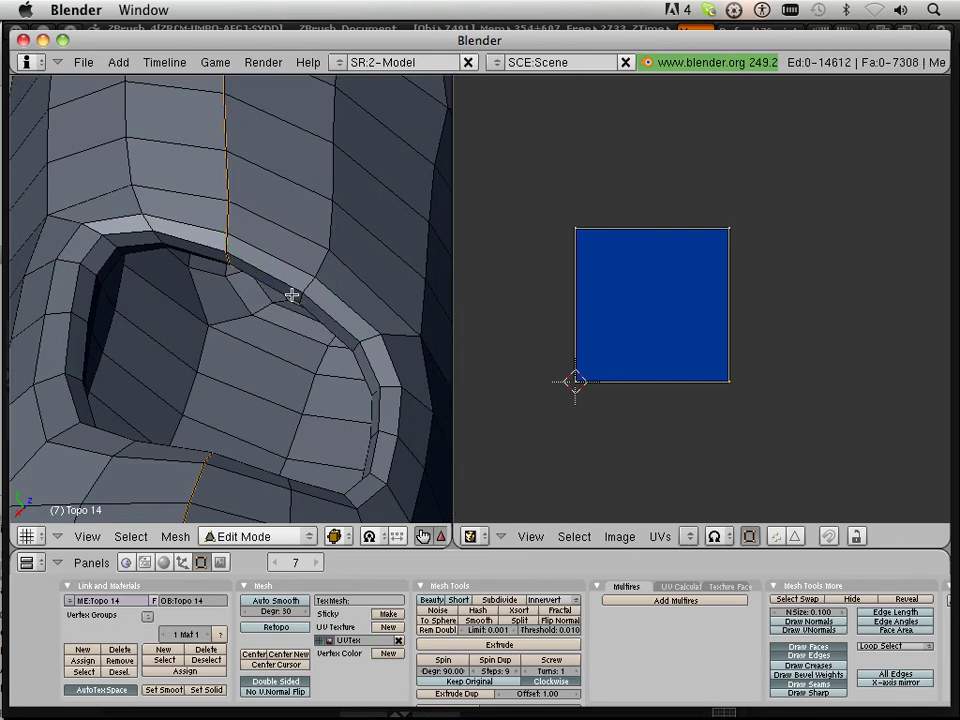
{"action": "right_click", "coordinate": [288, 294], "text": "alt"}
{"action": "key", "text": "a"}
{"action": "right_click", "coordinate": [288, 295], "text": "alt"}
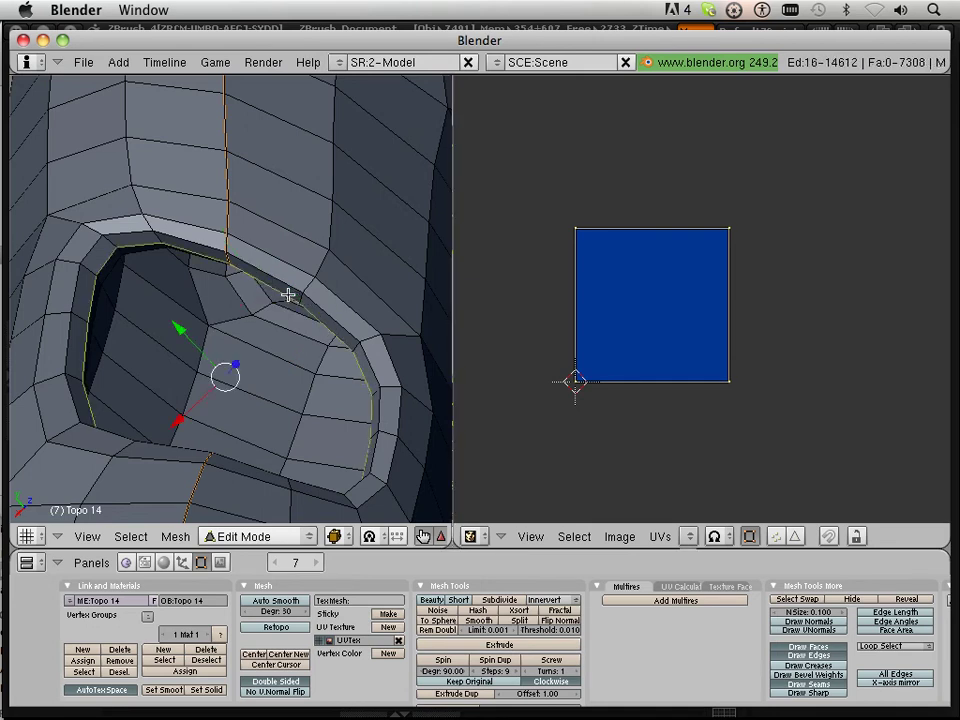
{"action": "key", "text": "ctrl+e"}
{"action": "left_click", "coordinate": [315, 294]}
Mark the inner rim loop of the second small opening, on the far side of that arm's wrist, as a seam
{"action": "scroll", "coordinate": [289, 293], "scroll_direction": "down", "scroll_amount": 4}
{"action": "middle_click_drag", "start_coordinate": [289, 293], "coordinate": [471, 225]}
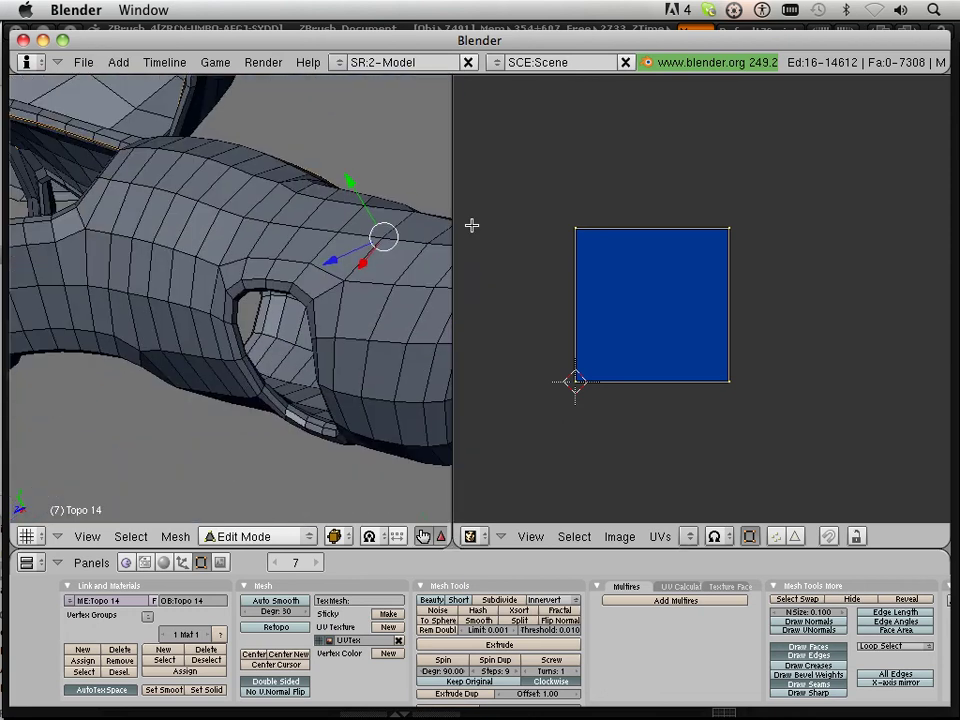
{"action": "scroll", "coordinate": [300, 299], "scroll_direction": "up", "scroll_amount": 3}
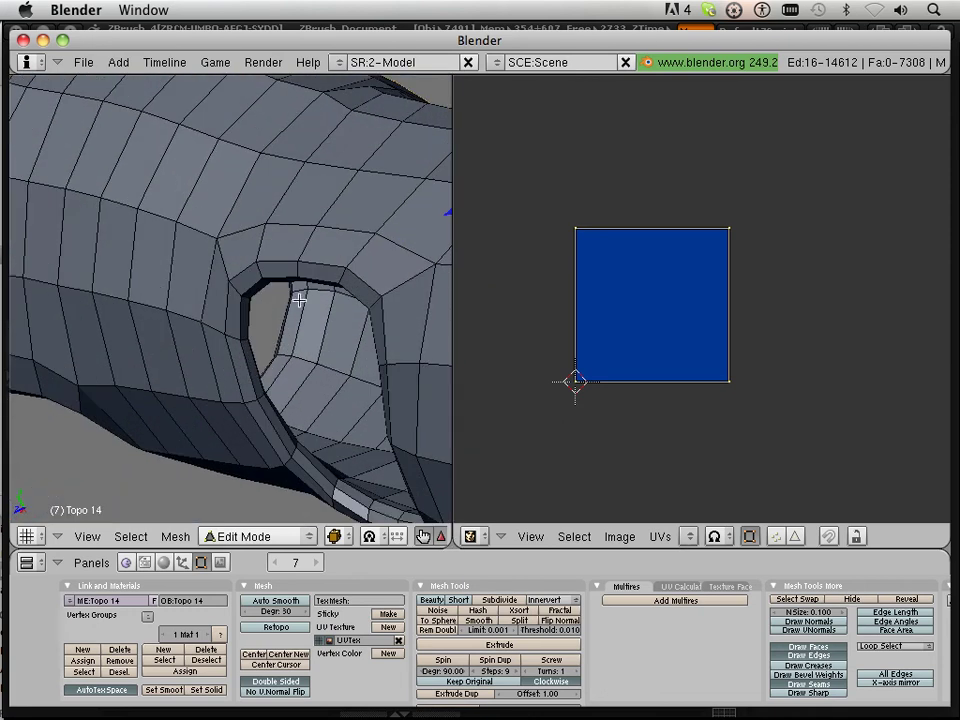
{"action": "right_click", "coordinate": [258, 368]}
{"action": "right_click", "coordinate": [258, 368], "text": "alt"}
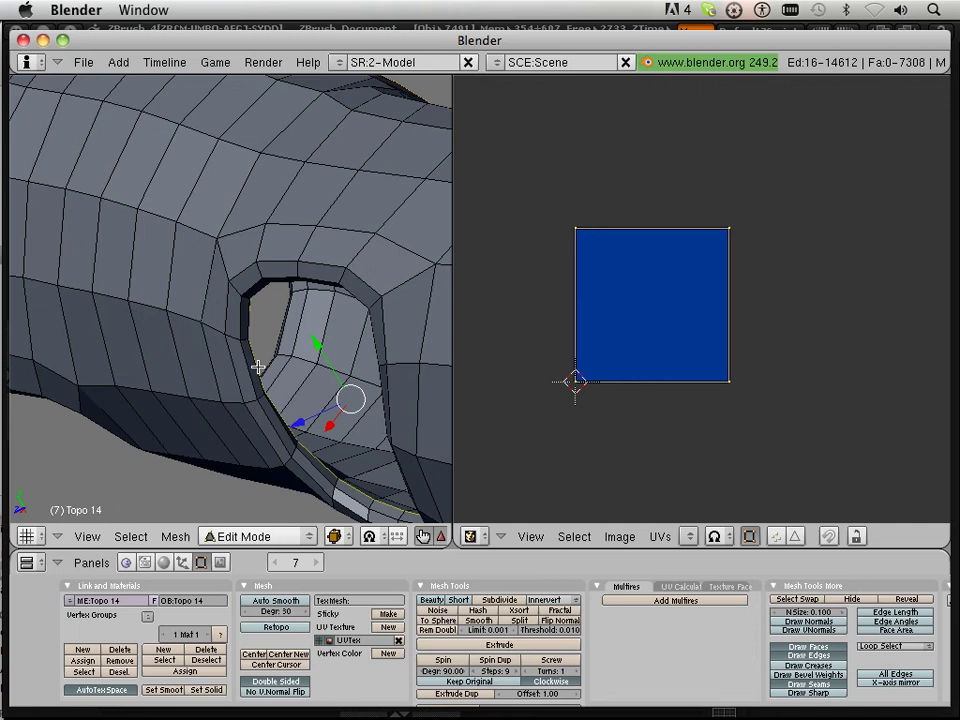
{"action": "key", "text": "ctrl+e"}
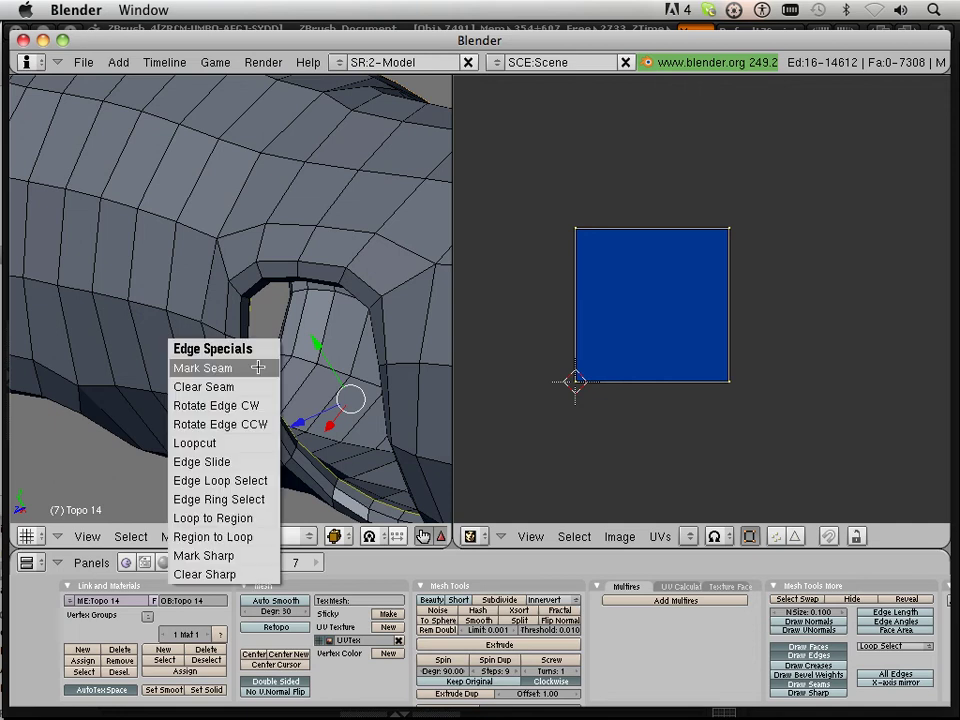
{"action": "left_click", "coordinate": [258, 368]}
Select all linked geometry of both arm pieces and unwrap it along the marked seams
{"action": "scroll", "coordinate": [258, 368], "scroll_direction": "down", "scroll_amount": 4}
{"action": "middle_click_drag", "start_coordinate": [258, 368], "coordinate": [206, 388]}
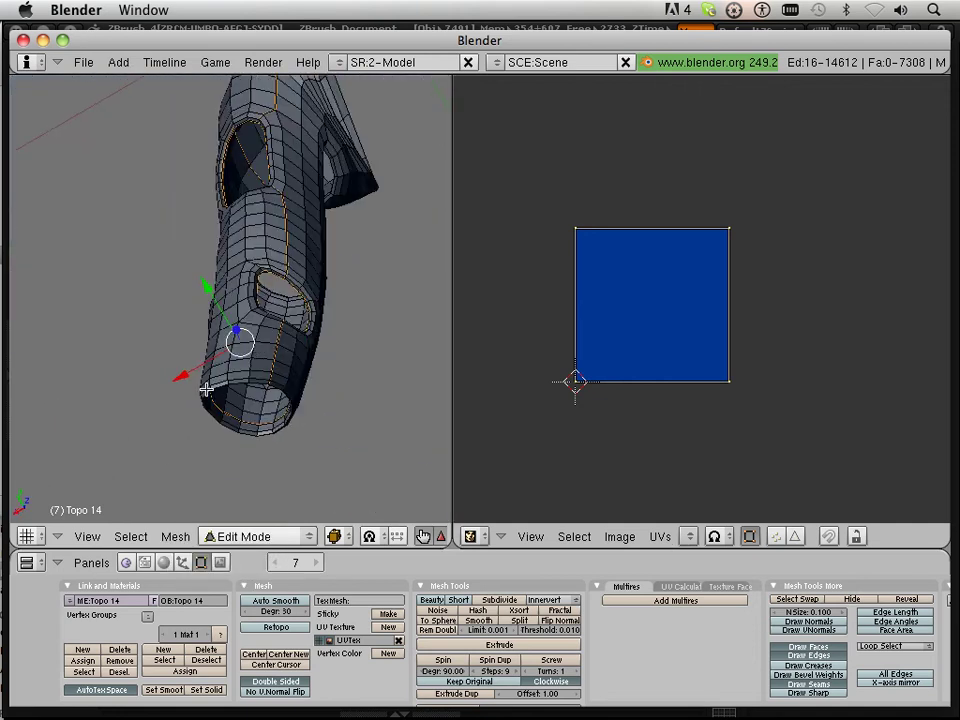
{"action": "middle_click_drag", "start_coordinate": [288, 236], "coordinate": [288, 408], "text": "shift"}
{"action": "scroll", "coordinate": [243, 353], "scroll_direction": "down", "scroll_amount": 4}
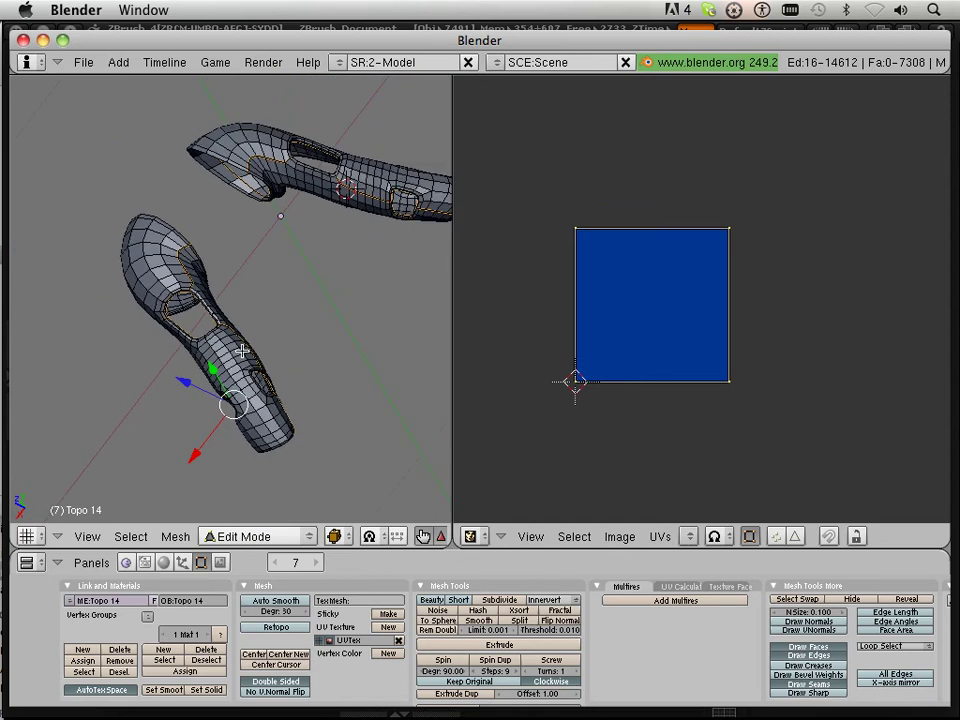
{"action": "key", "text": "a"}
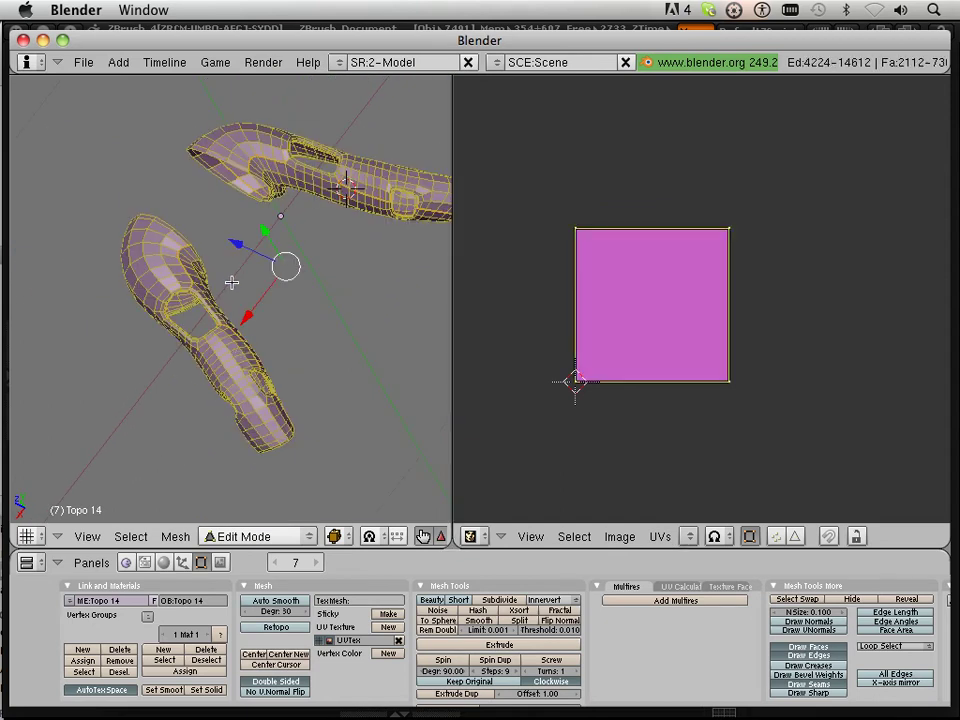
{"action": "right_click", "coordinate": [222, 342]}
{"action": "key", "text": "ctrl+l"}
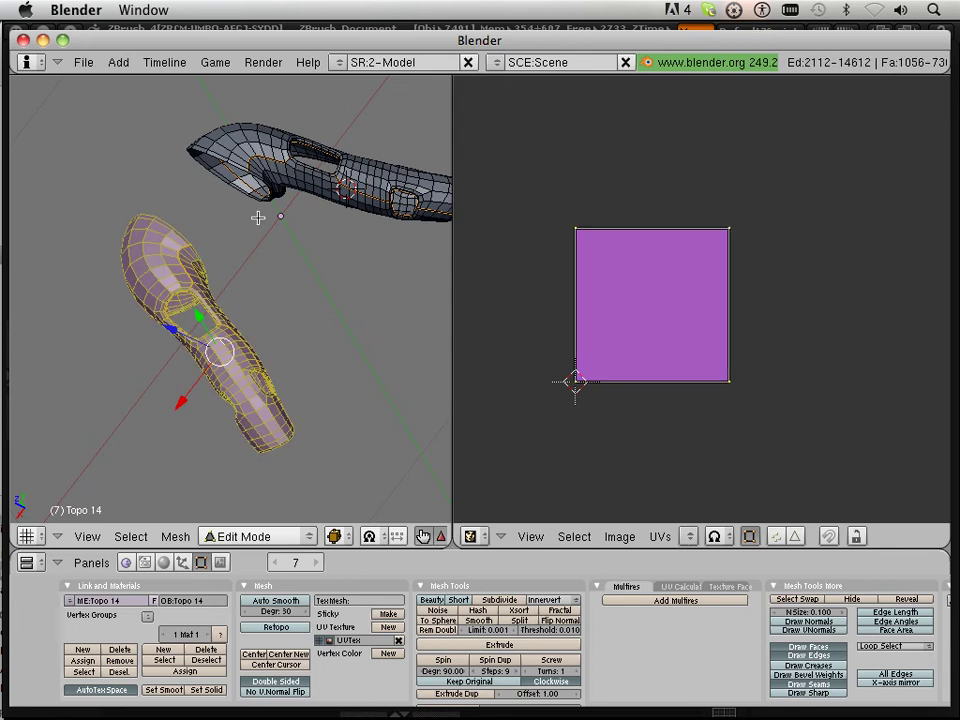
{"action": "key", "text": "l"}
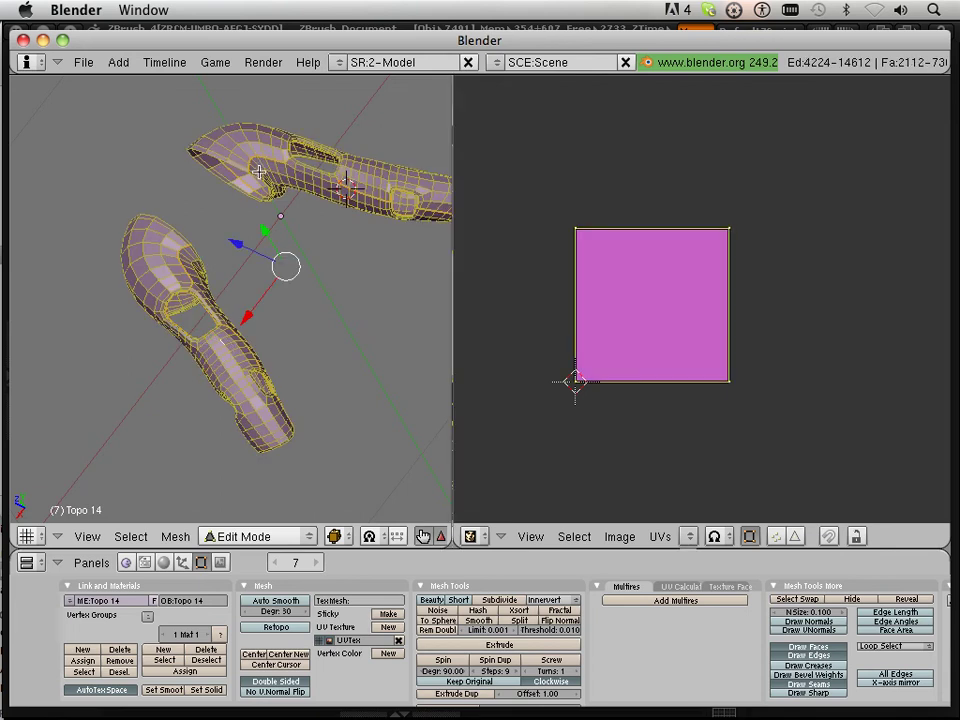
{"action": "key", "text": "u"}
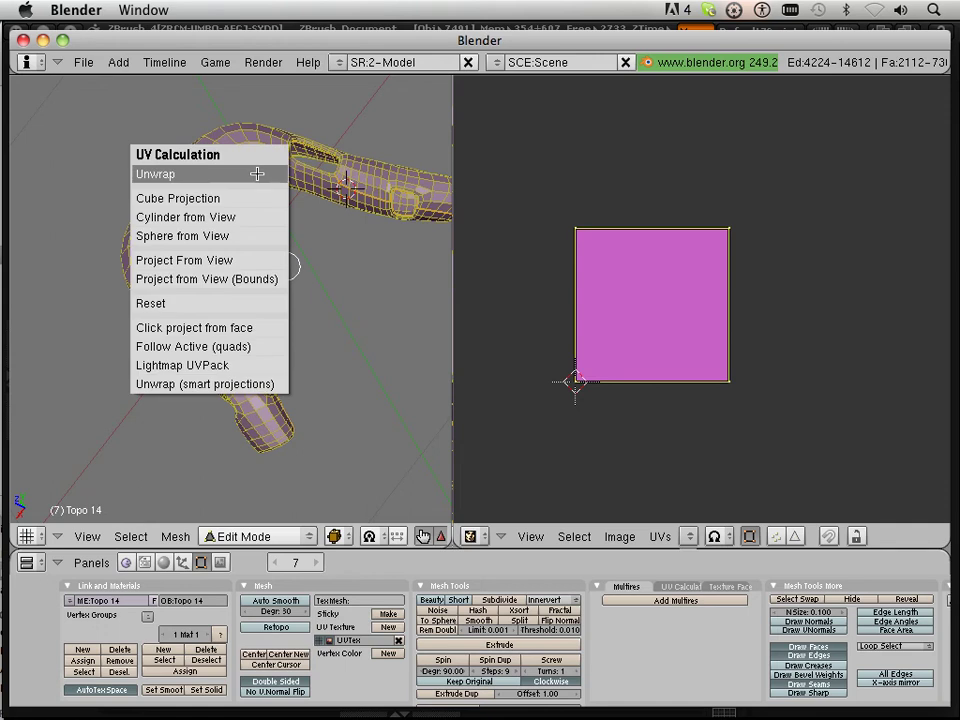
{"action": "left_click", "coordinate": [258, 172]}
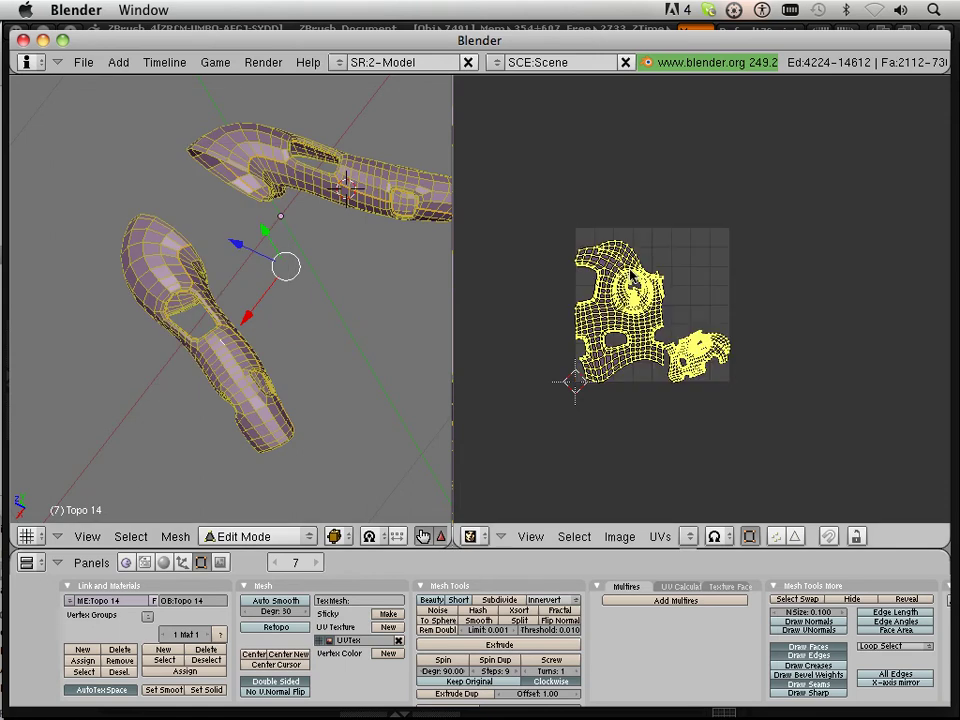
Examine both arms' unwrapped UV islands, especially the dense mesh areas around their irregular inner holes, for overlaps and distortion
{"action": "scroll", "coordinate": [636, 280], "scroll_direction": "up", "scroll_amount": 5}
{"action": "middle_click_drag", "start_coordinate": [586, 389], "coordinate": [858, 323]}
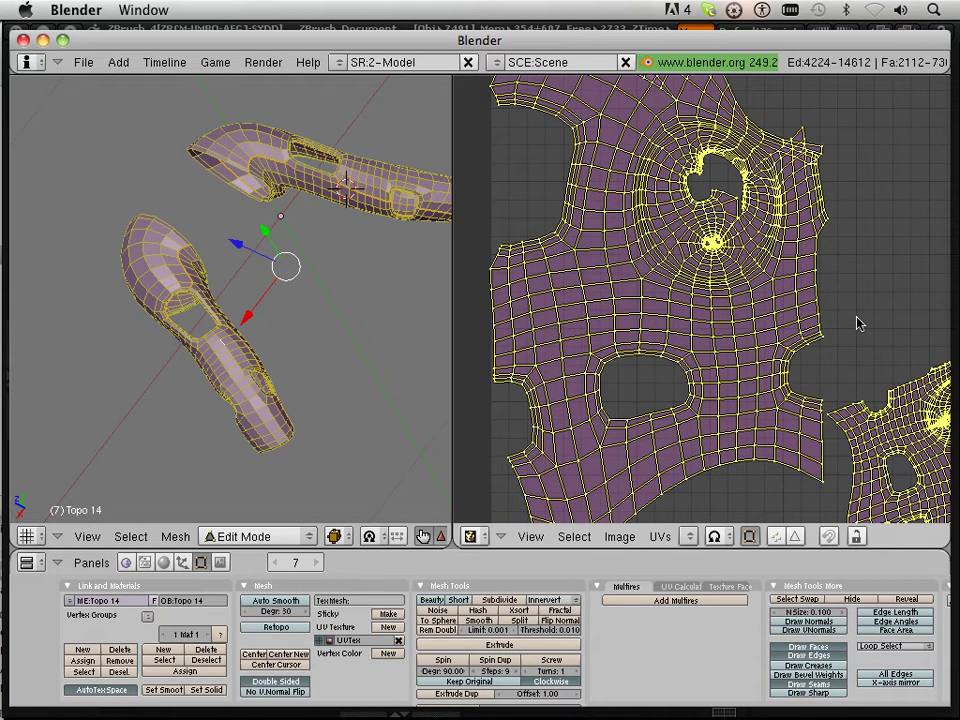
{"action": "scroll", "coordinate": [774, 298], "scroll_direction": "up", "scroll_amount": 4}
{"action": "middle_click_drag", "start_coordinate": [783, 226], "coordinate": [660, 453]}
{"action": "scroll", "coordinate": [681, 390], "scroll_direction": "down", "scroll_amount": 2}
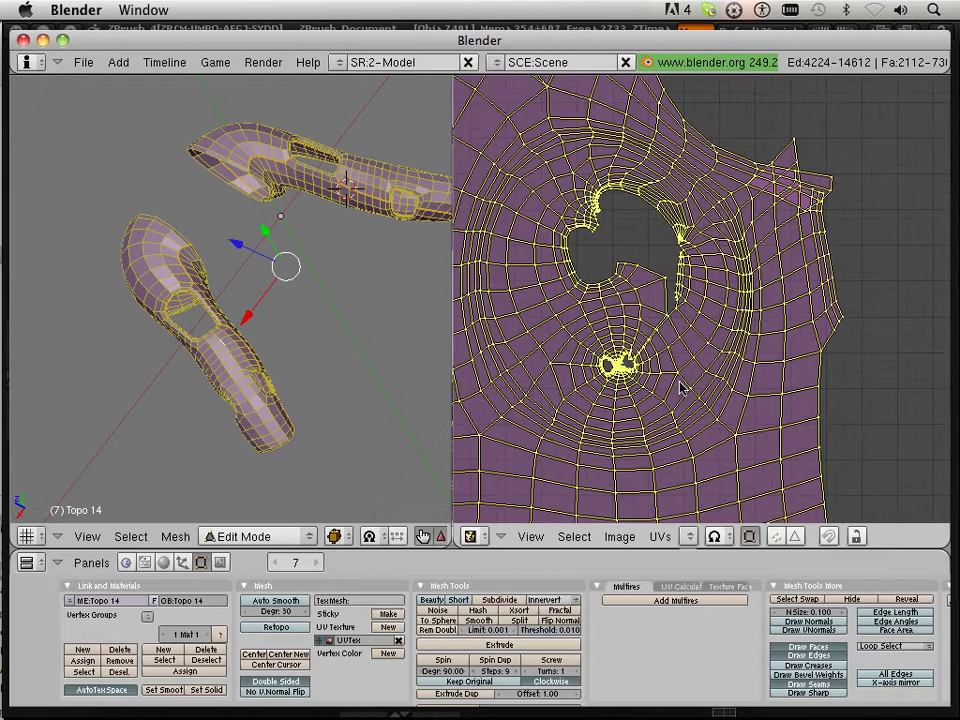
{"action": "middle_click_drag", "start_coordinate": [760, 383], "coordinate": [482, 392]}
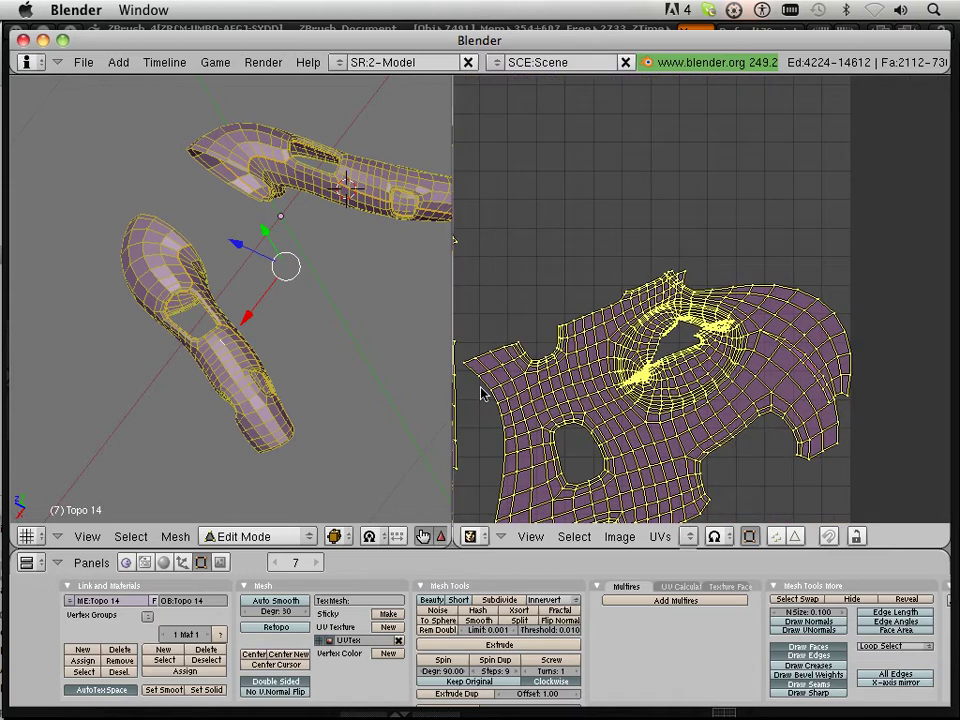
{"action": "scroll", "coordinate": [690, 378], "scroll_direction": "up", "scroll_amount": 4}
{"action": "middle_click_drag", "start_coordinate": [681, 396], "coordinate": [786, 231]}
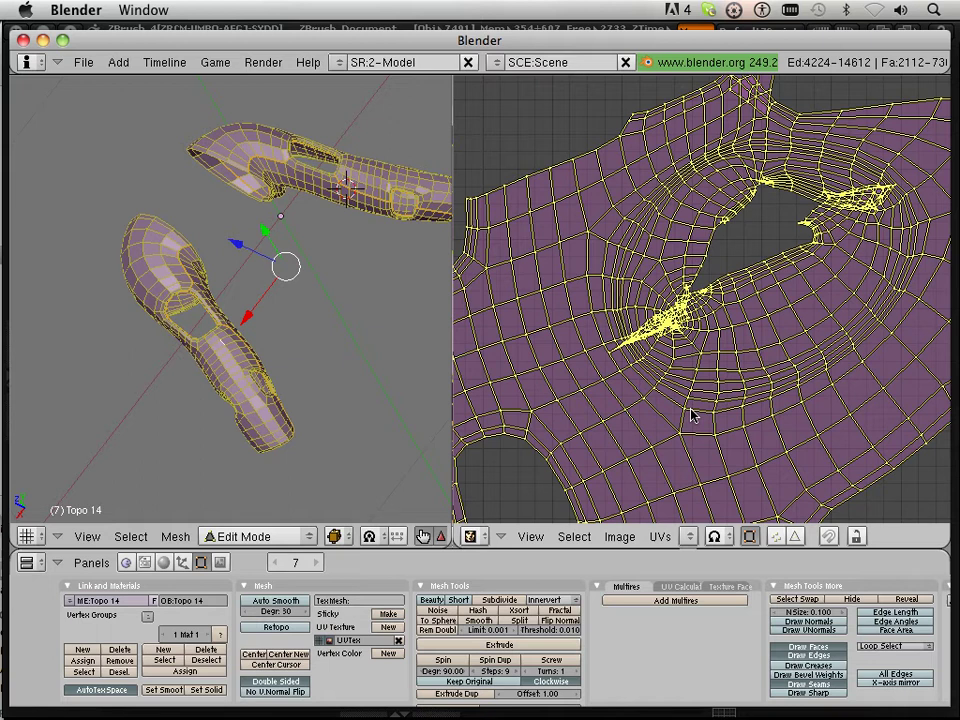
Mark the edge loop just inside the rim of one arm's large irregular opening as a seam
{"action": "key", "text": "a"}
{"action": "middle_click_drag", "start_coordinate": [334, 258], "coordinate": [293, 427]}
{"action": "scroll", "coordinate": [199, 334], "scroll_direction": "up", "scroll_amount": 3}
{"action": "scroll", "coordinate": [296, 300], "scroll_direction": "up", "scroll_amount": 2}
{"action": "scroll", "coordinate": [293, 427], "scroll_direction": "up", "scroll_amount": 4}
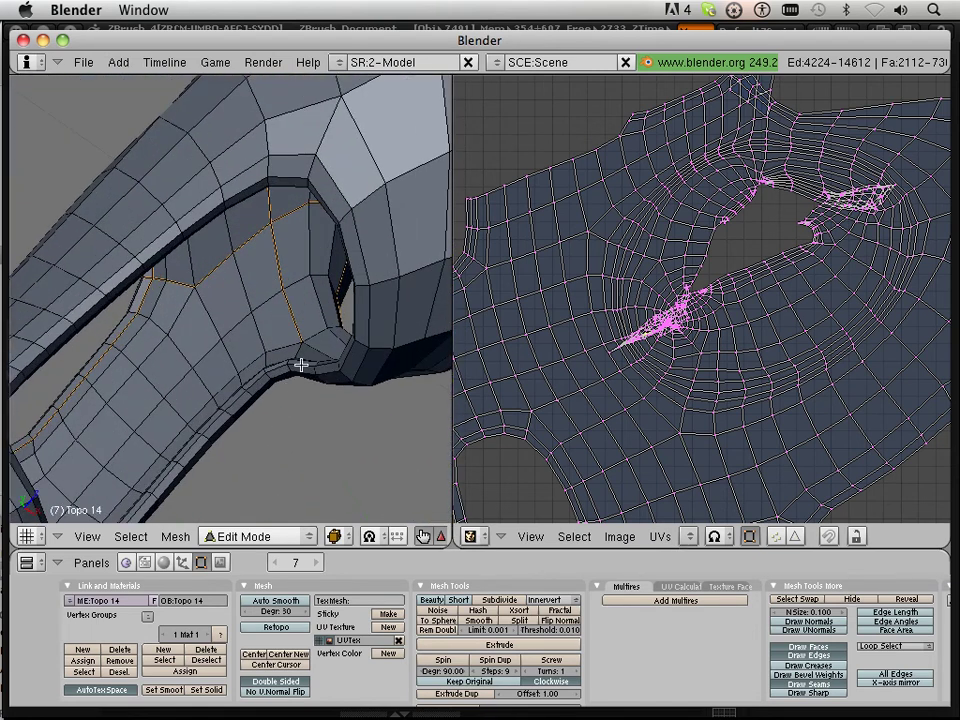
{"action": "right_click", "coordinate": [300, 364]}
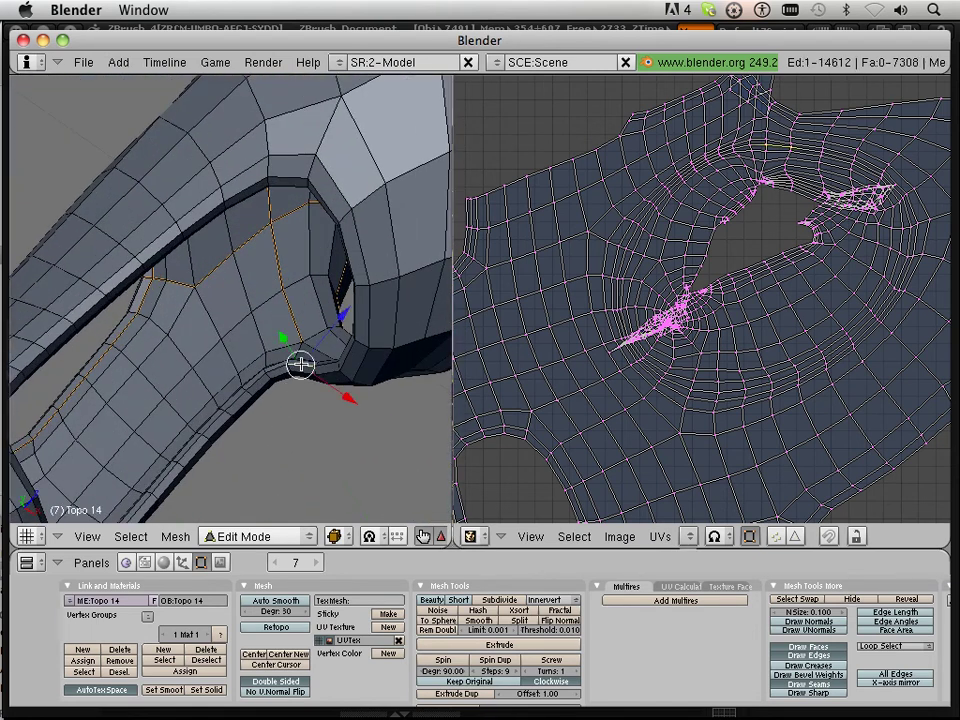
{"action": "key", "text": "a"}
{"action": "right_click", "coordinate": [298, 365], "text": "alt"}
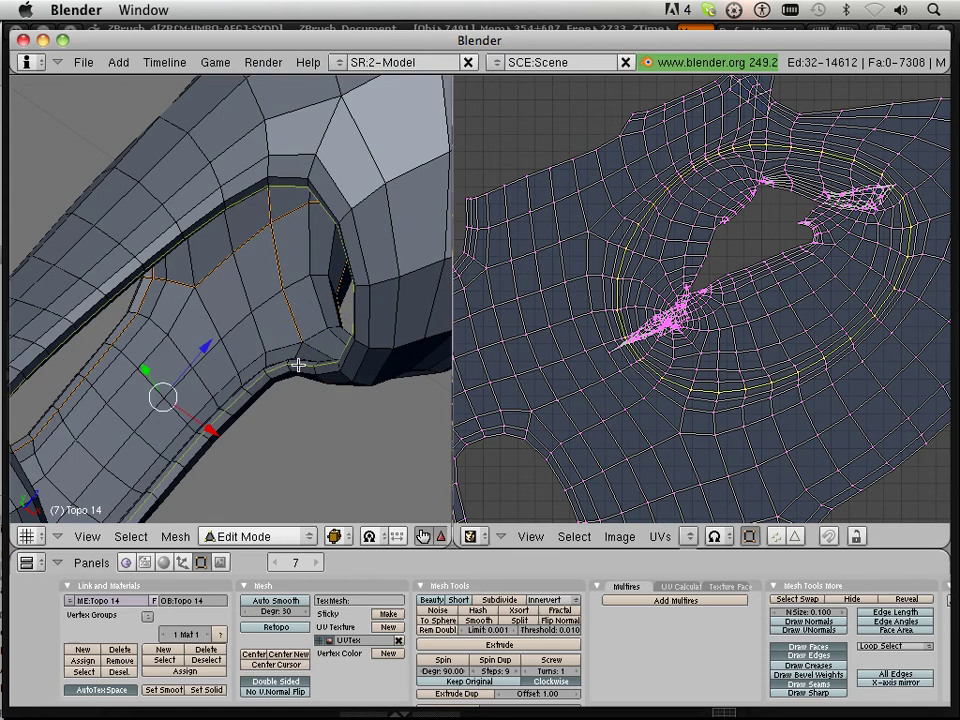
{"action": "key", "text": "ctrl+e"}
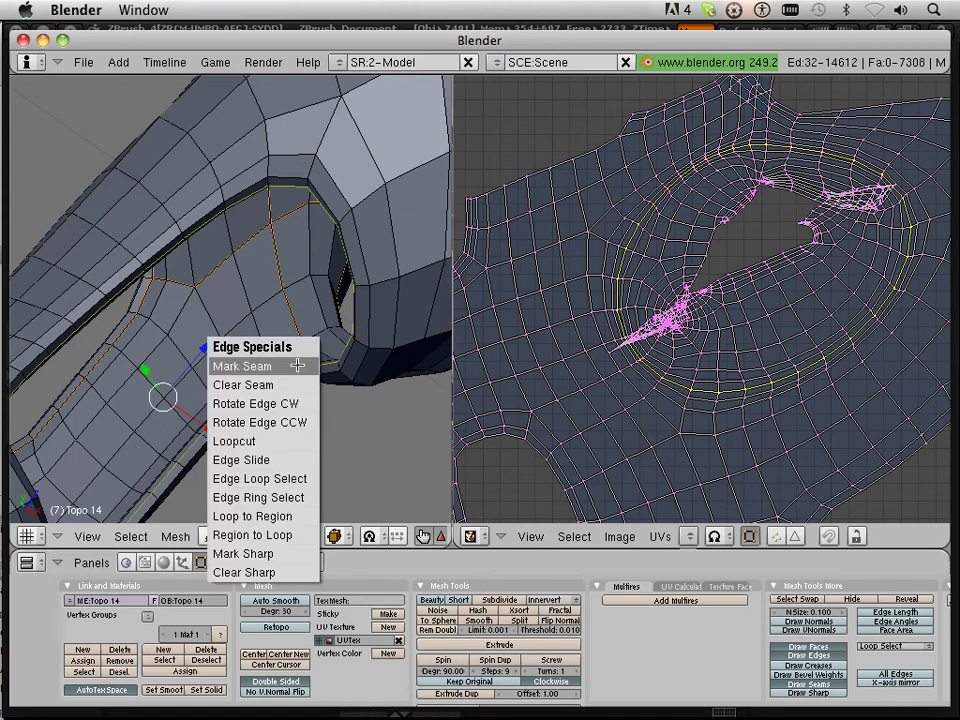
{"action": "left_click", "coordinate": [297, 366]}
{"action": "scroll", "coordinate": [297, 366], "scroll_direction": "down", "scroll_amount": 3}
Mark the matching inner rim edge loop of the large opening on the other arm as a seam
{"action": "middle_click_drag", "start_coordinate": [324, 399], "coordinate": [263, 230]}
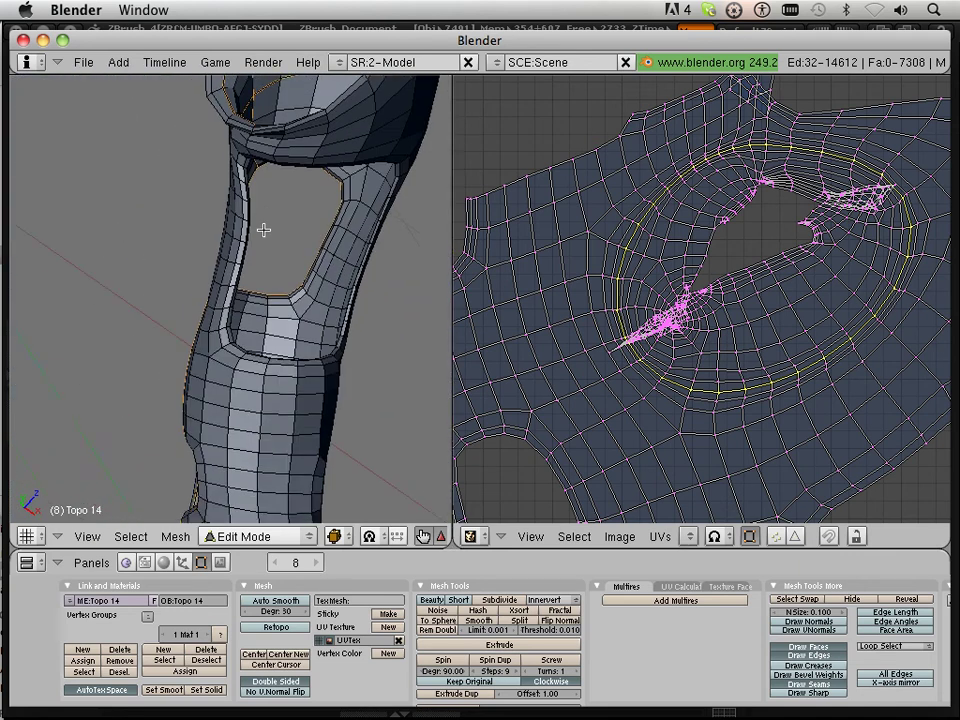
{"action": "scroll", "coordinate": [252, 256], "scroll_direction": "up", "scroll_amount": 4}
{"action": "middle_click_drag", "start_coordinate": [347, 309], "coordinate": [173, 278], "text": "shift"}
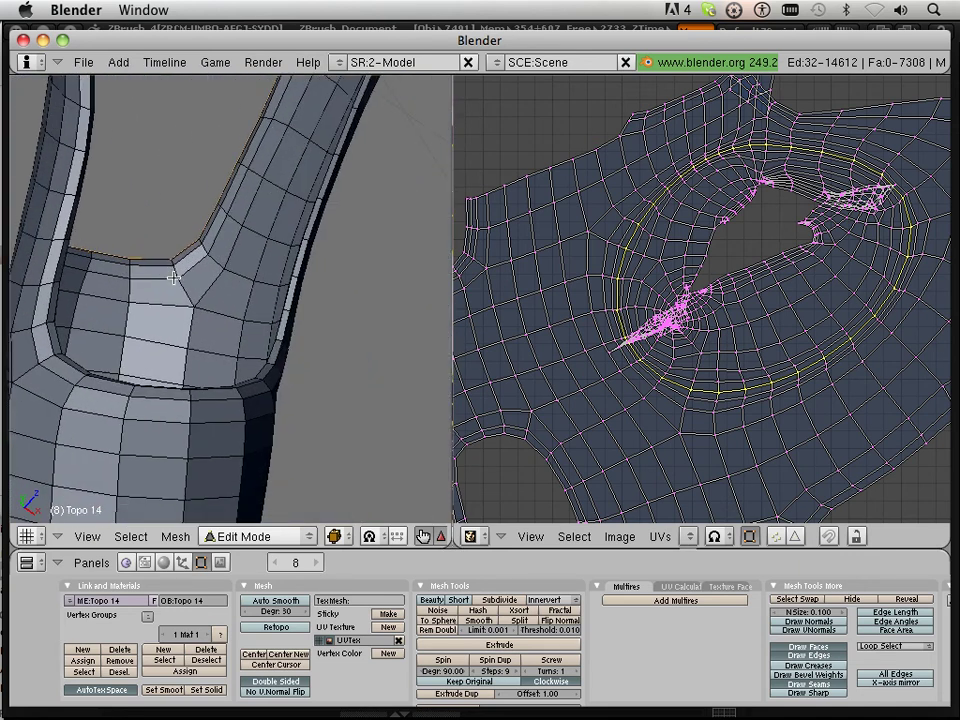
{"action": "right_click", "coordinate": [299, 256]}
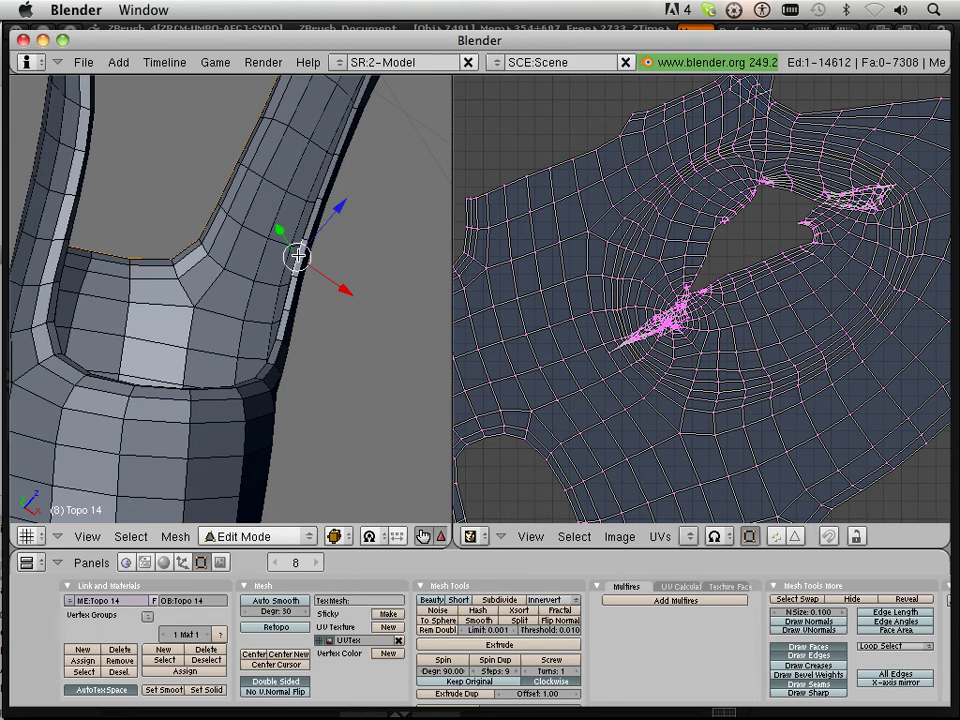
{"action": "key", "text": "a"}
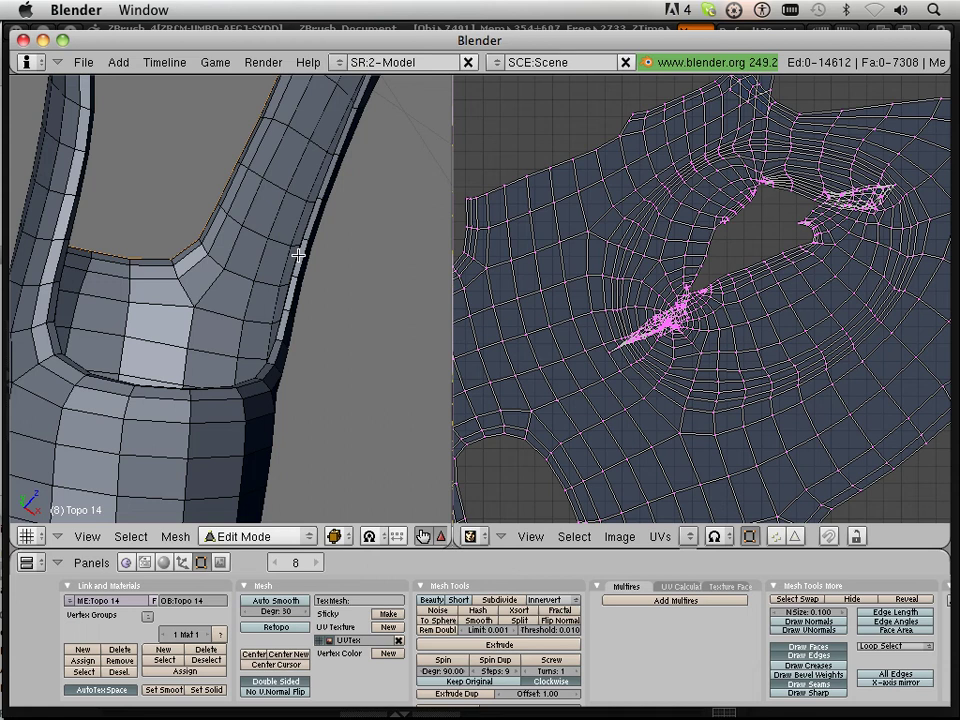
{"action": "right_click", "coordinate": [298, 257], "text": "alt"}
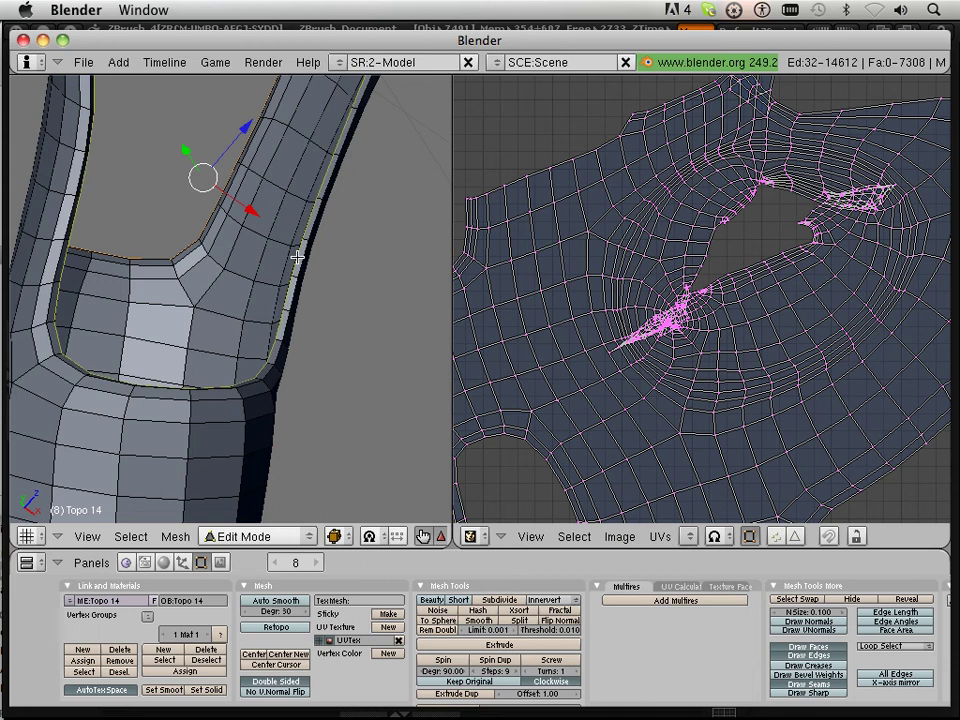
{"action": "key", "text": "ctrl+e"}
{"action": "left_click", "coordinate": [298, 257]}
Select all linked geometry of both arm pieces and unwrap it again using the added large-opening rim seams
{"action": "middle_click_drag", "start_coordinate": [298, 257], "coordinate": [153, 260]}
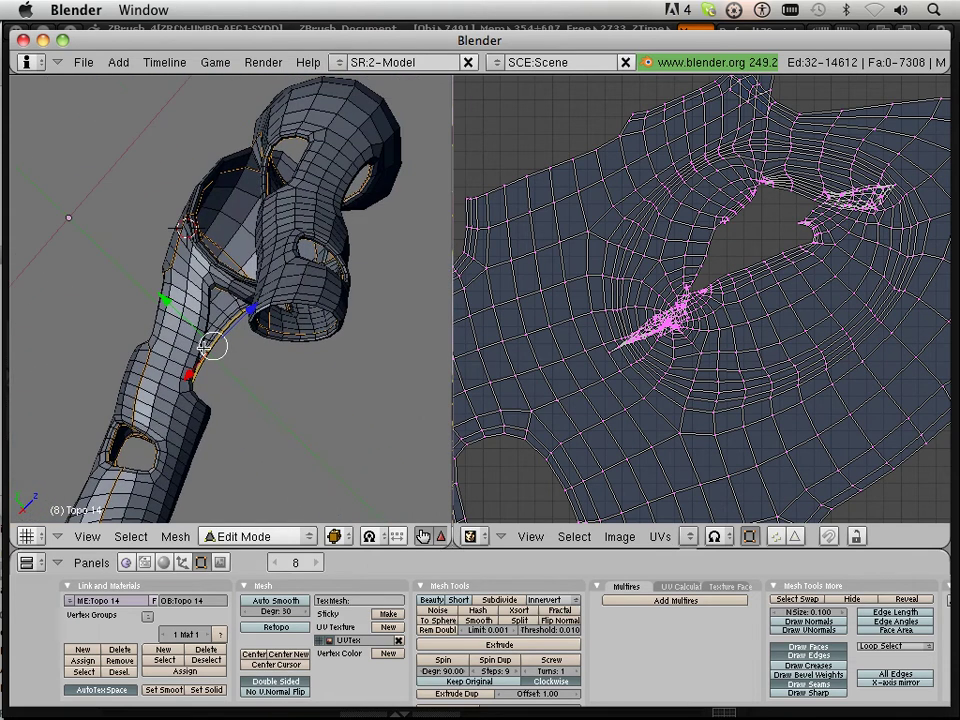
{"action": "key", "text": "l"}
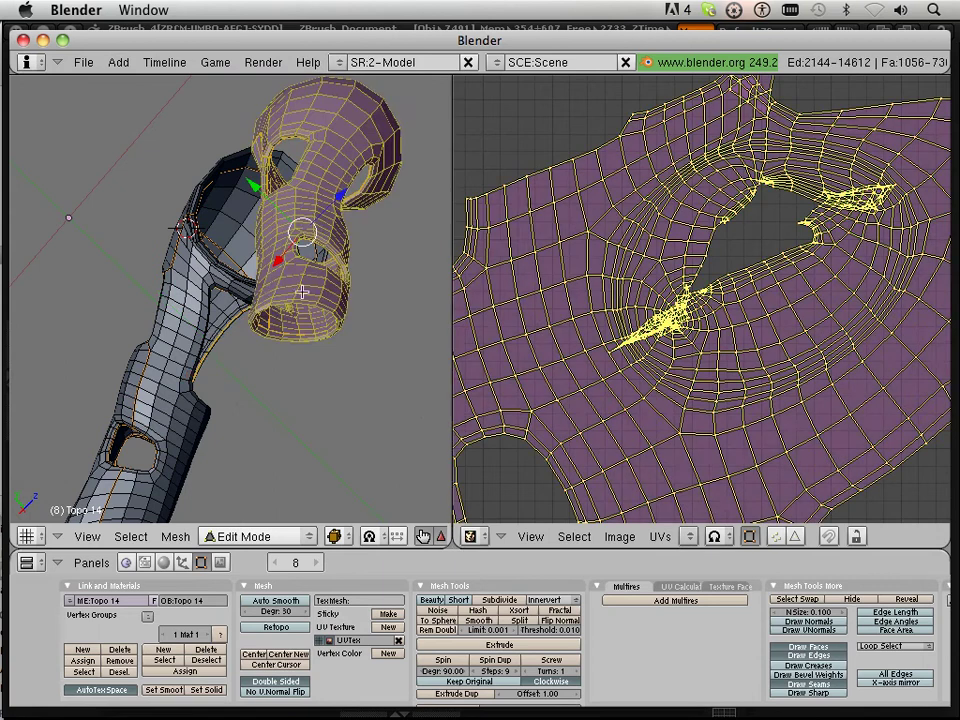
{"action": "key", "text": "l"}
{"action": "key", "text": "u"}
{"action": "left_click", "coordinate": [210, 314]}
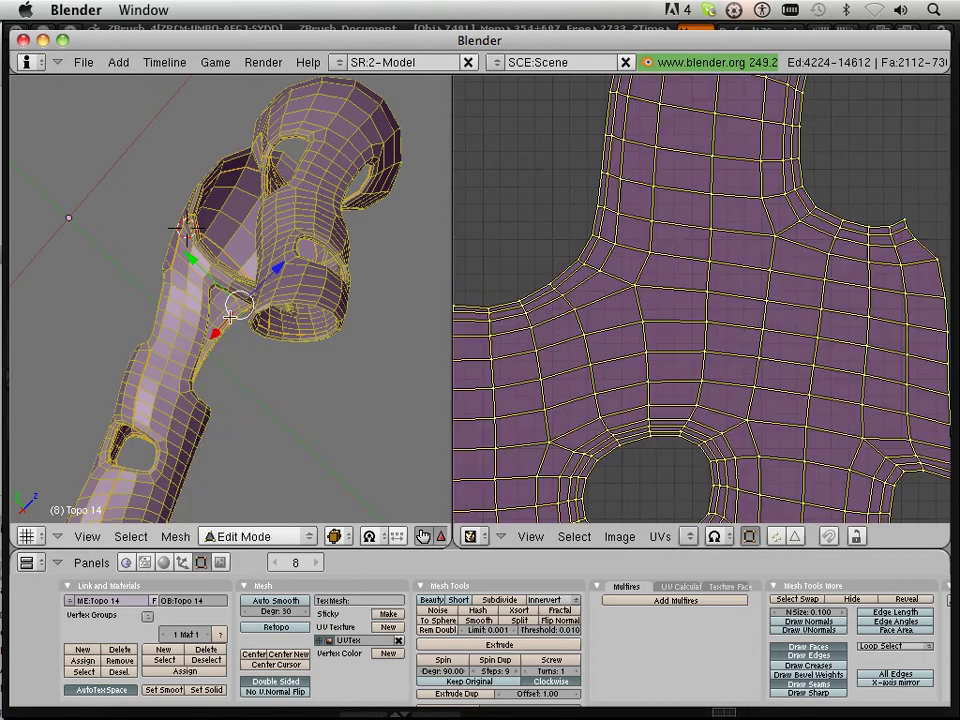
Examine the new UV islands, especially the narrow corners where the strips beside the large openings meet, for overlapping faces
{"action": "scroll", "coordinate": [692, 315], "scroll_direction": "down", "scroll_amount": 4}
{"action": "scroll", "coordinate": [689, 306], "scroll_direction": "down", "scroll_amount": 1}
{"action": "middle_click_drag", "start_coordinate": [602, 295], "coordinate": [684, 332]}
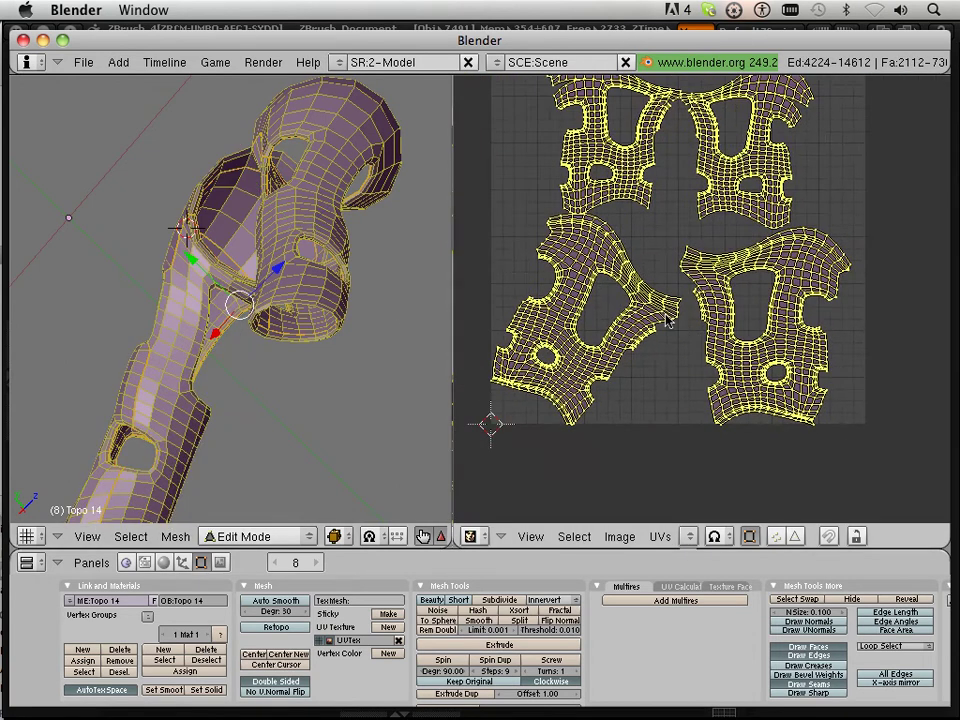
{"action": "scroll", "coordinate": [651, 291], "scroll_direction": "up", "scroll_amount": 6}
{"action": "scroll", "coordinate": [692, 422], "scroll_direction": "down", "scroll_amount": 4}
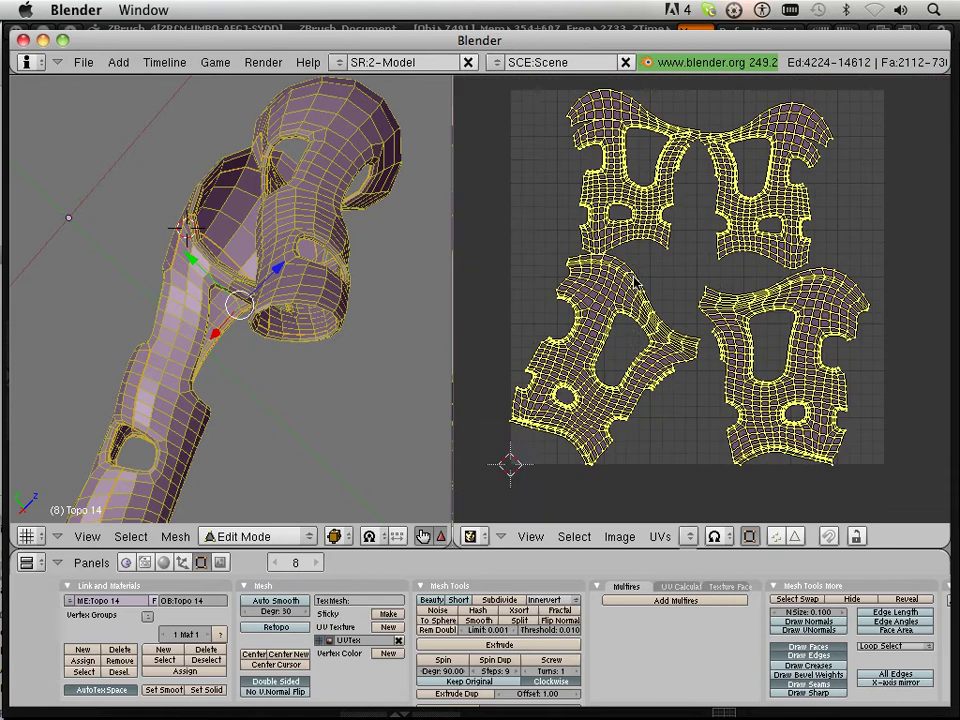
{"action": "scroll", "coordinate": [634, 369], "scroll_direction": "up", "scroll_amount": 5}
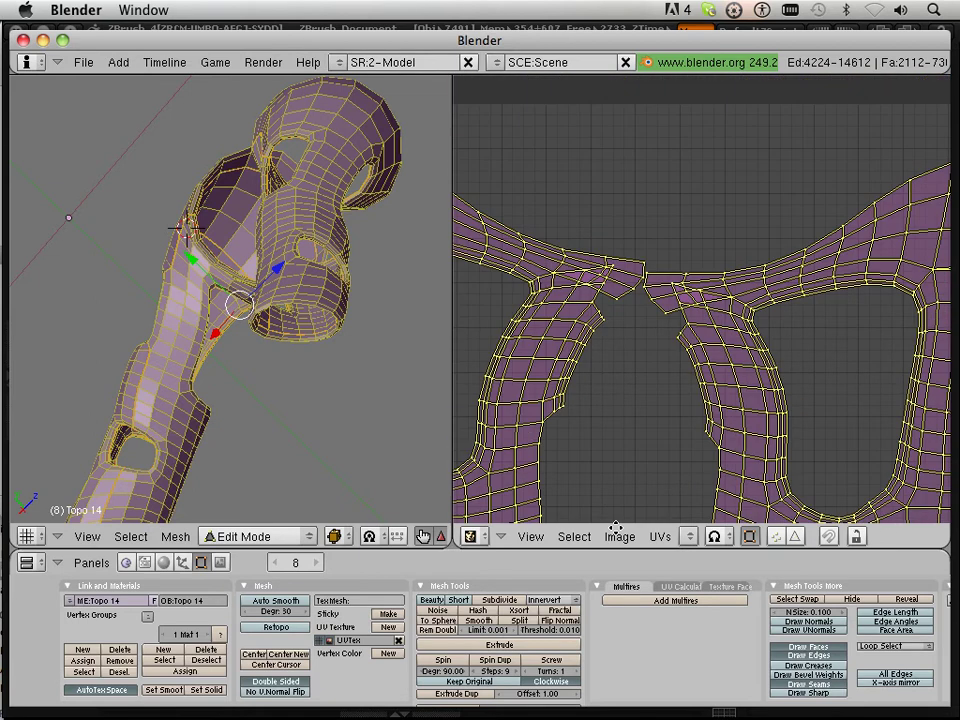
{"action": "middle_click_drag", "start_coordinate": [616, 527], "coordinate": [614, 532]}
{"action": "middle_click_drag", "start_coordinate": [639, 429], "coordinate": [630, 461]}
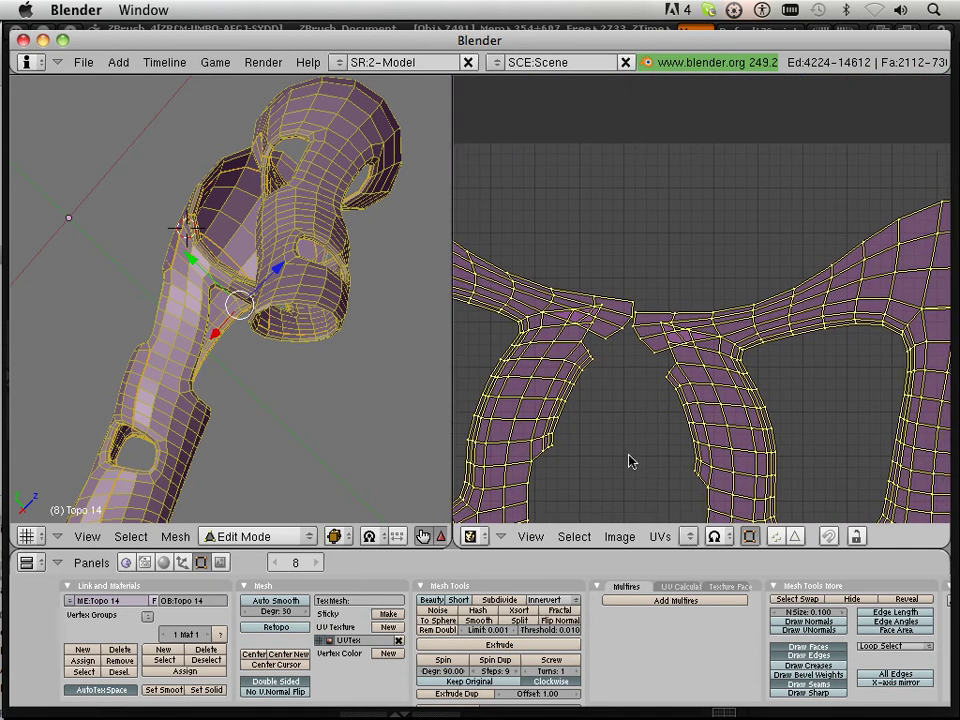
{"action": "scroll", "coordinate": [640, 440], "scroll_direction": "up", "scroll_amount": 4}
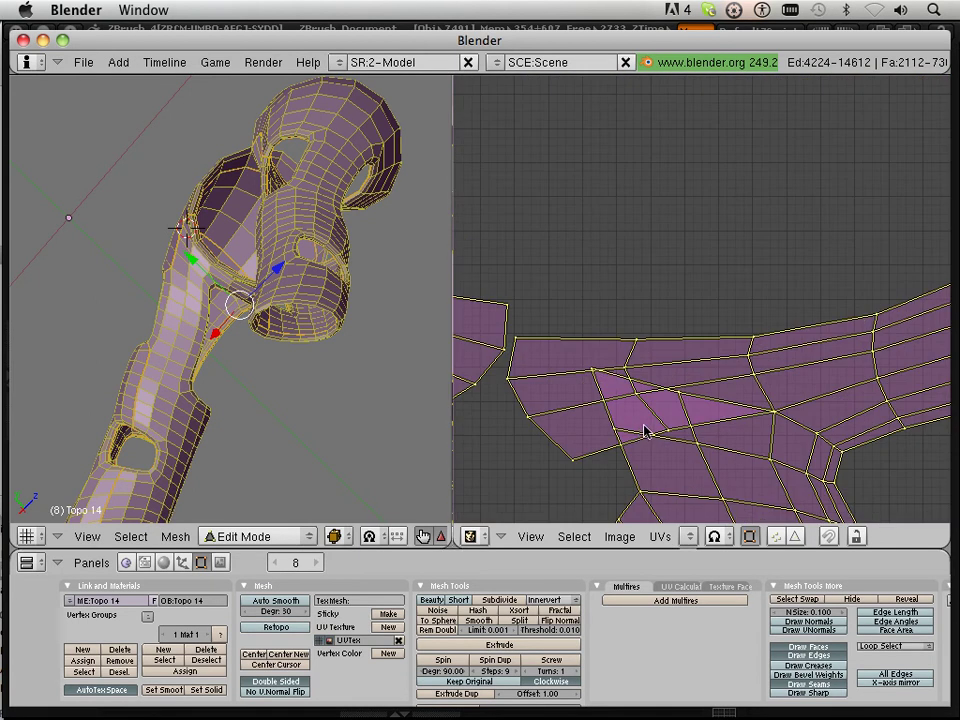
Select the seamed edge loop inside one arm's rounded shoulder end, at the overlapping UV corner, and clear its seam
{"action": "right_click", "coordinate": [590, 374]}
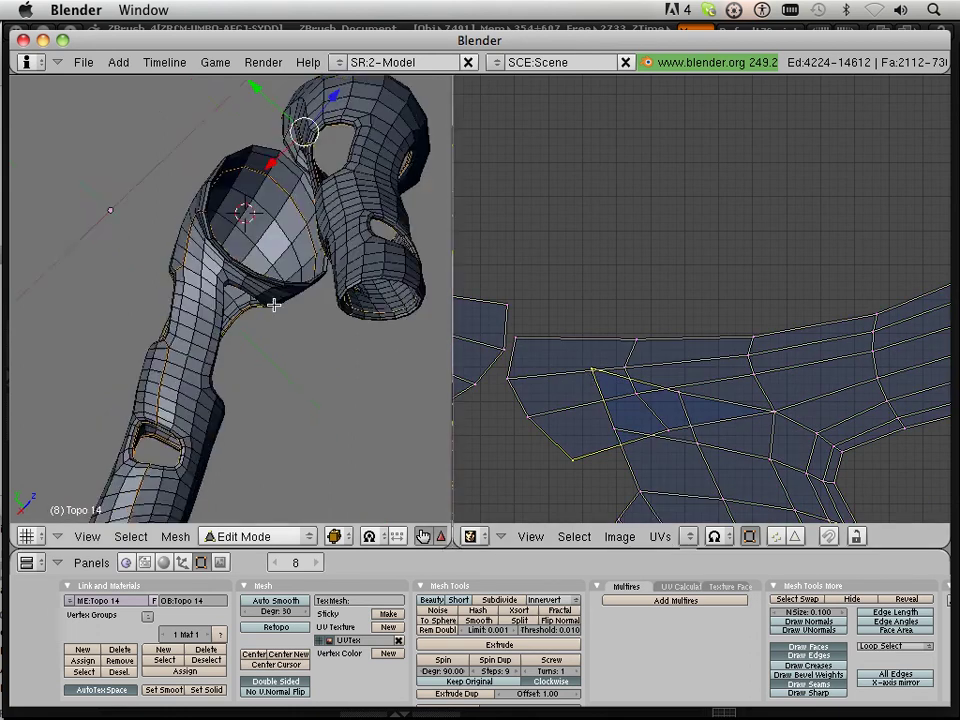
{"action": "middle_click_drag", "start_coordinate": [274, 305], "coordinate": [174, 409]}
{"action": "scroll", "coordinate": [231, 369], "scroll_direction": "up", "scroll_amount": 3}
{"action": "middle_click_drag", "start_coordinate": [231, 369], "coordinate": [134, 262]}
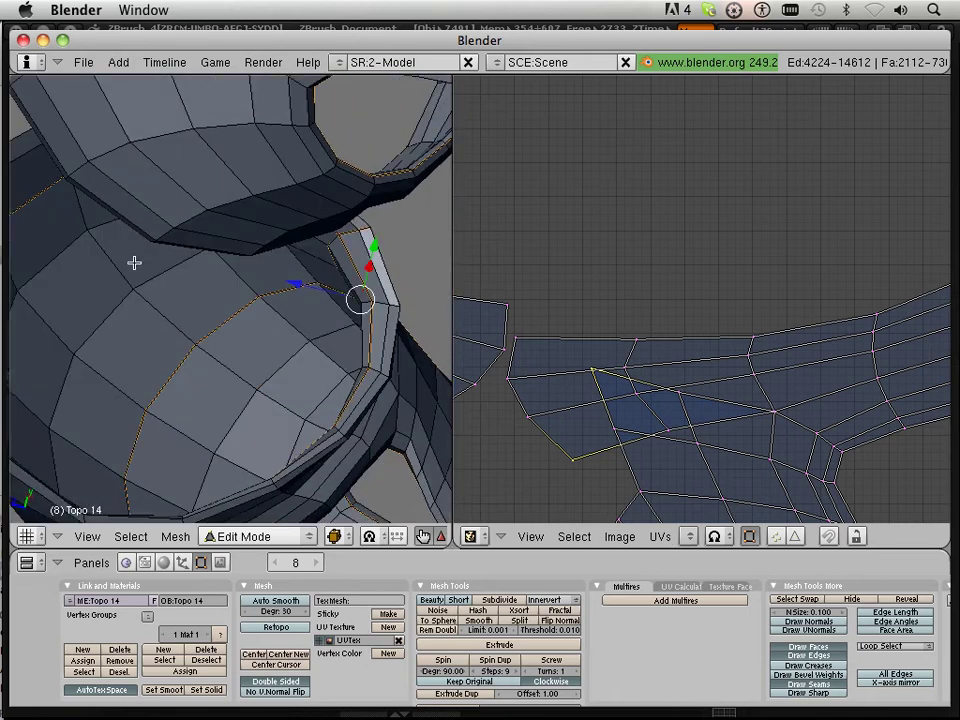
{"action": "right_click", "coordinate": [223, 326]}
{"action": "middle_click_drag", "start_coordinate": [197, 343], "coordinate": [245, 331]}
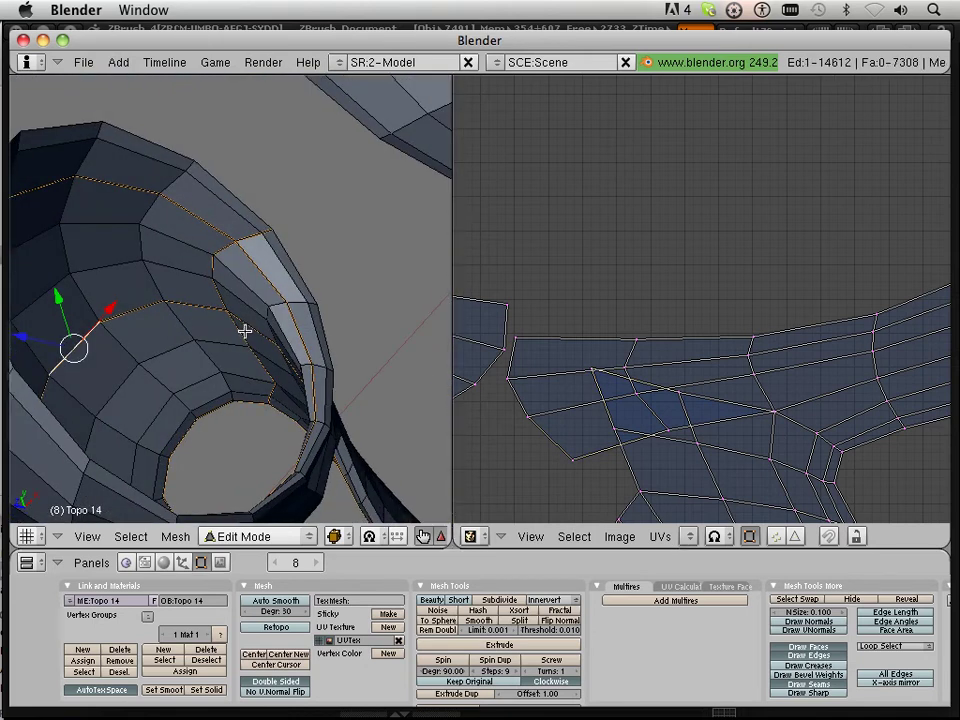
{"action": "right_click", "coordinate": [184, 302], "text": "alt"}
{"action": "middle_click_drag", "start_coordinate": [174, 329], "coordinate": [184, 391]}
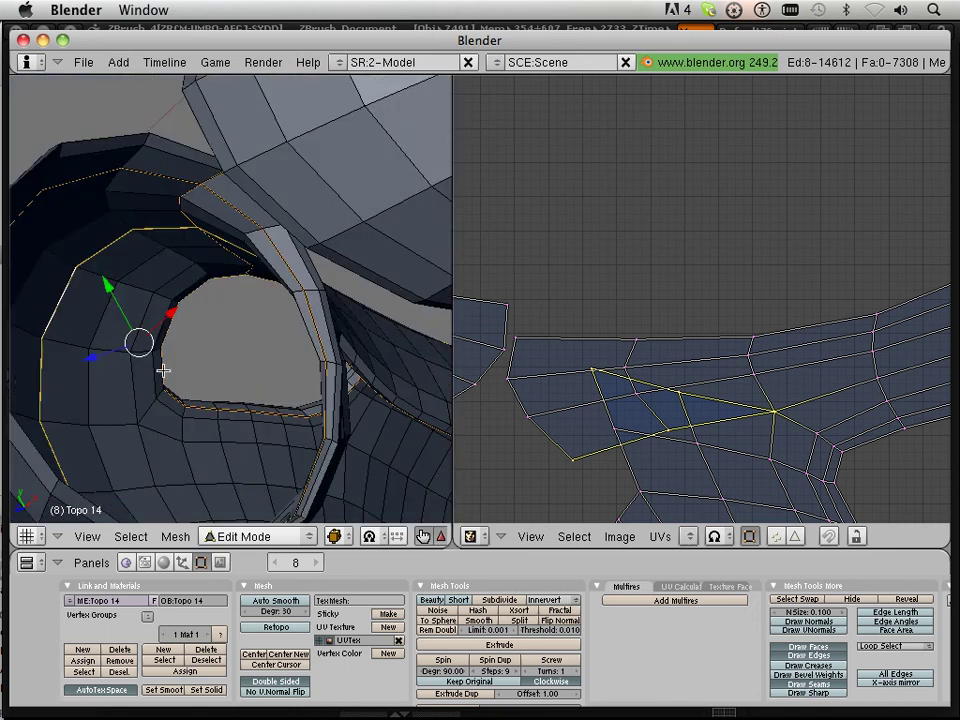
{"action": "key", "text": "ctrl+e"}
{"action": "left_click", "coordinate": [162, 374]}
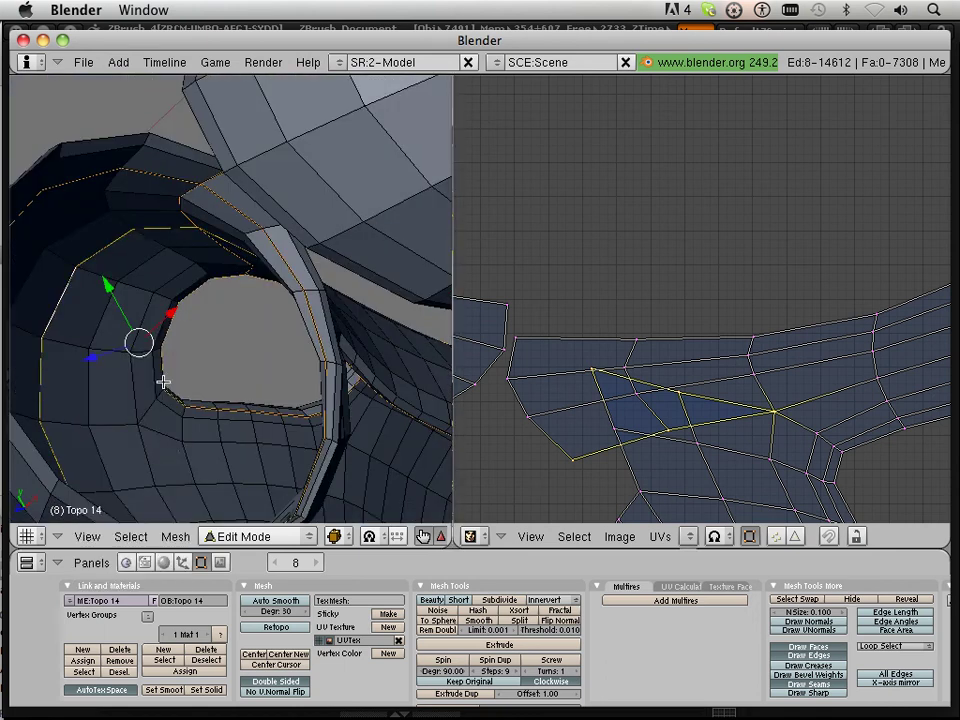
Clear the seam from the matching edge loop inside the other arm's rounded shoulder end
{"action": "middle_click_drag", "start_coordinate": [165, 381], "coordinate": [197, 278]}
{"action": "middle_click_drag", "start_coordinate": [104, 186], "coordinate": [111, 182]}
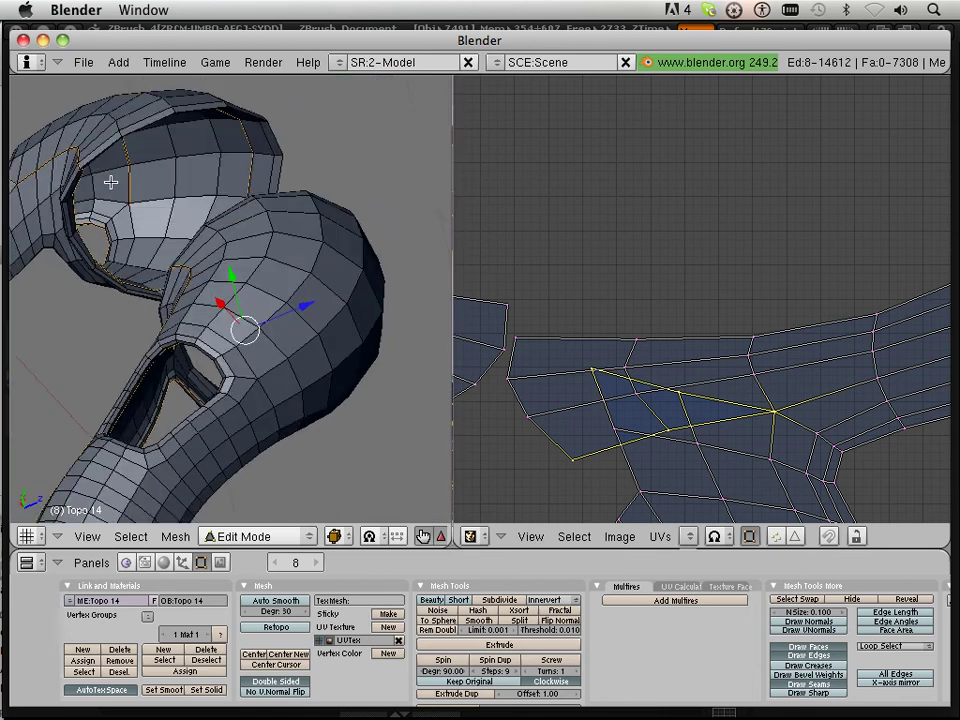
{"action": "right_click", "coordinate": [122, 183]}
{"action": "left_click", "coordinate": [129, 183]}
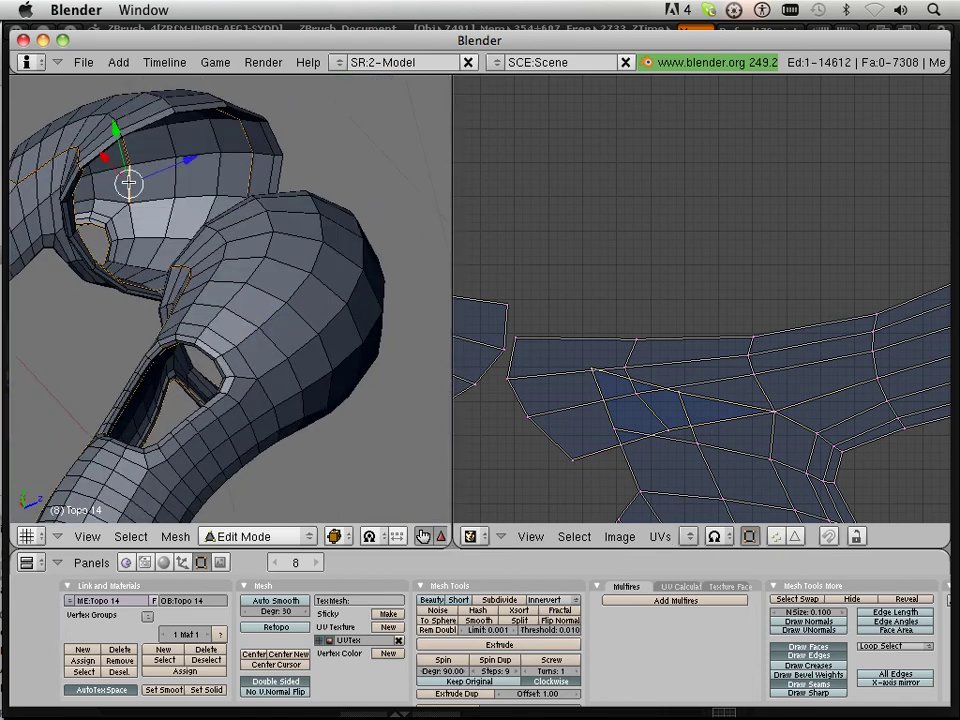
{"action": "key", "text": "a"}
{"action": "right_click", "coordinate": [129, 182], "text": "alt"}
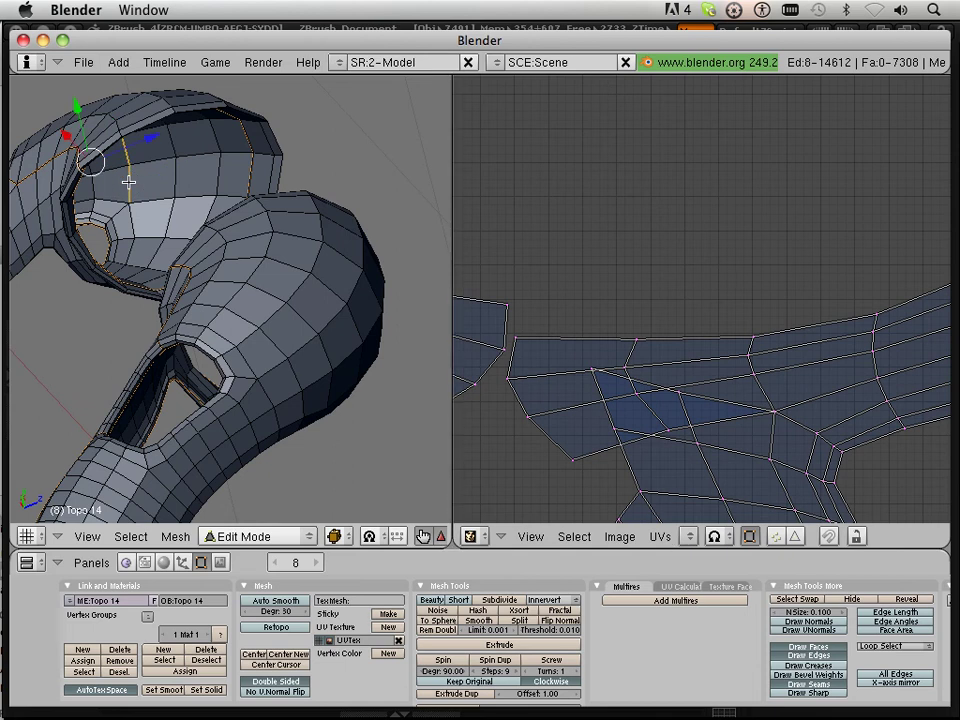
{"action": "key", "text": "ctrl+e"}
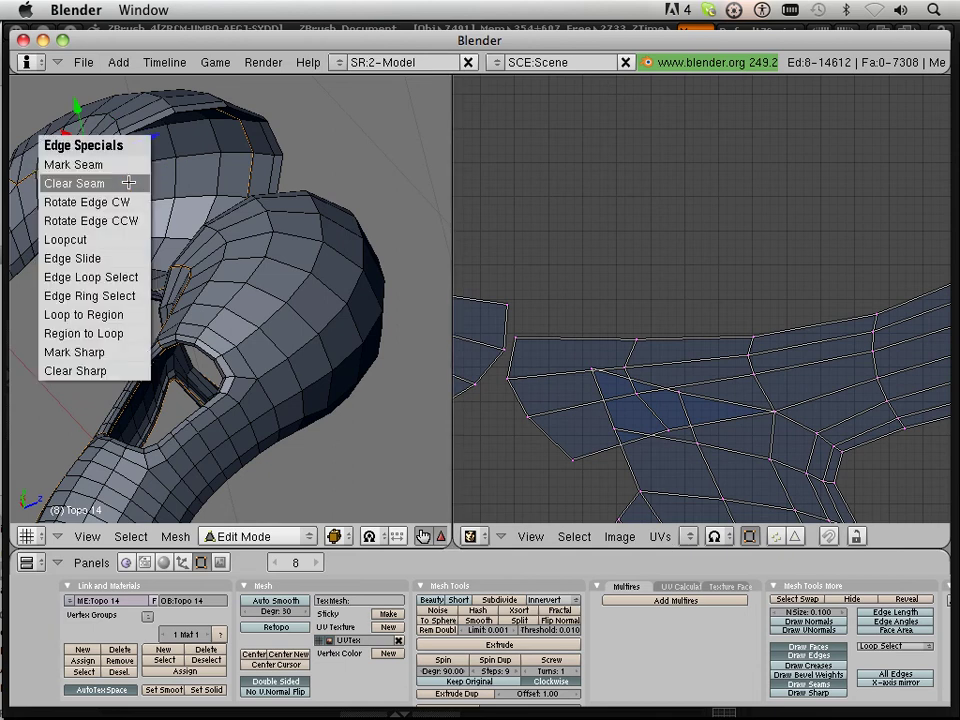
{"action": "left_click", "coordinate": [129, 182]}
Select both complete arm pieces and unwrap them again without the cleared shoulder seams
{"action": "middle_click_drag", "start_coordinate": [439, 343], "coordinate": [247, 298]}
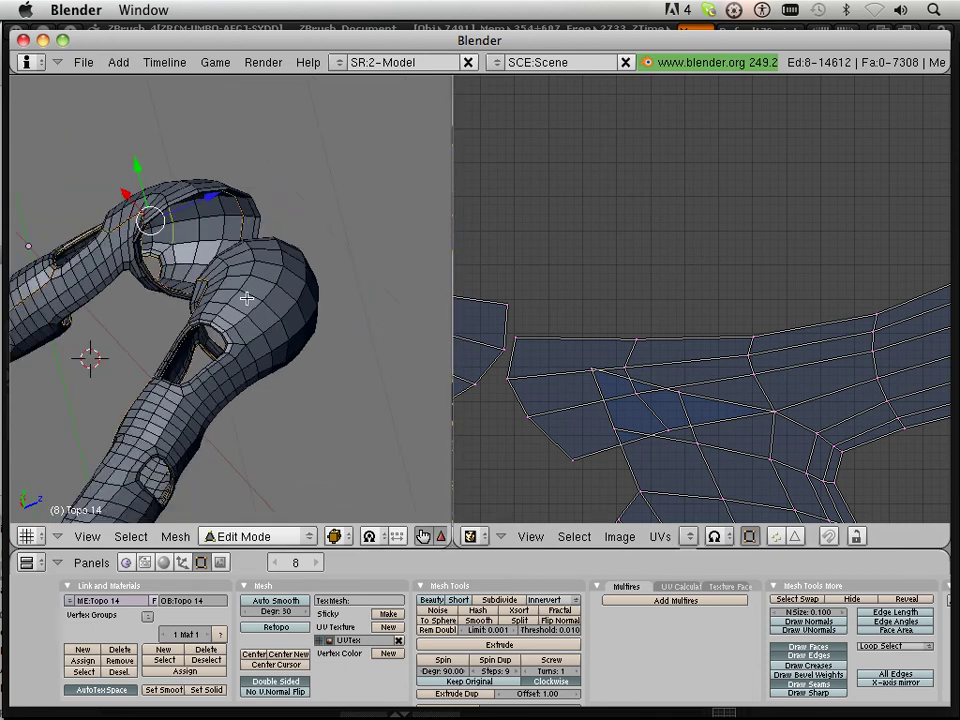
{"action": "key", "text": "l"}
{"action": "key", "text": "l"}
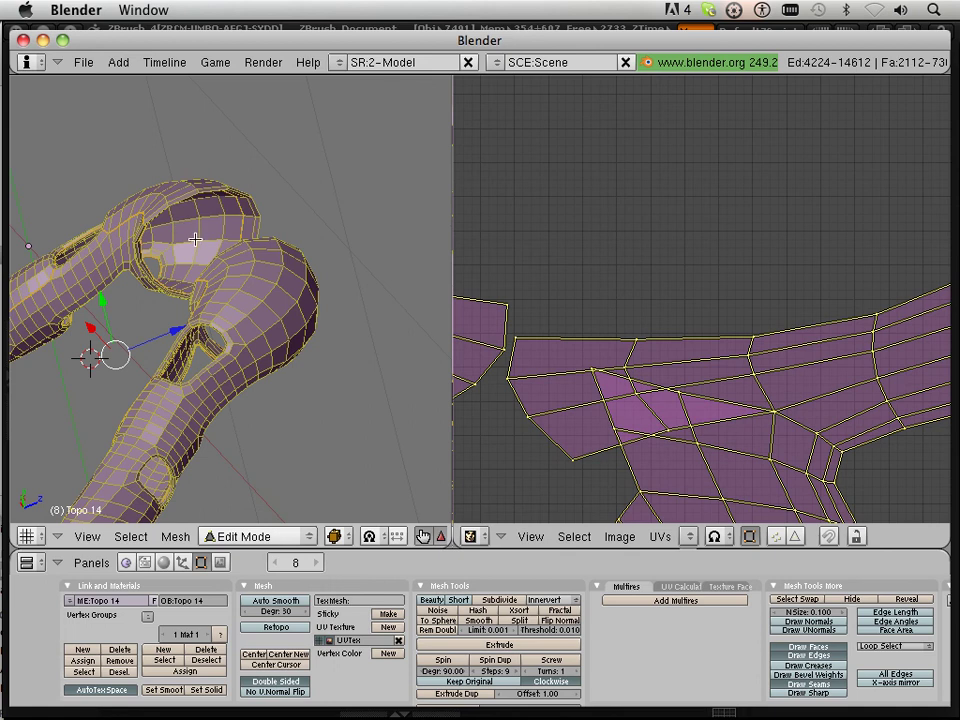
{"action": "key", "text": "u"}
{"action": "left_click", "coordinate": [195, 237]}
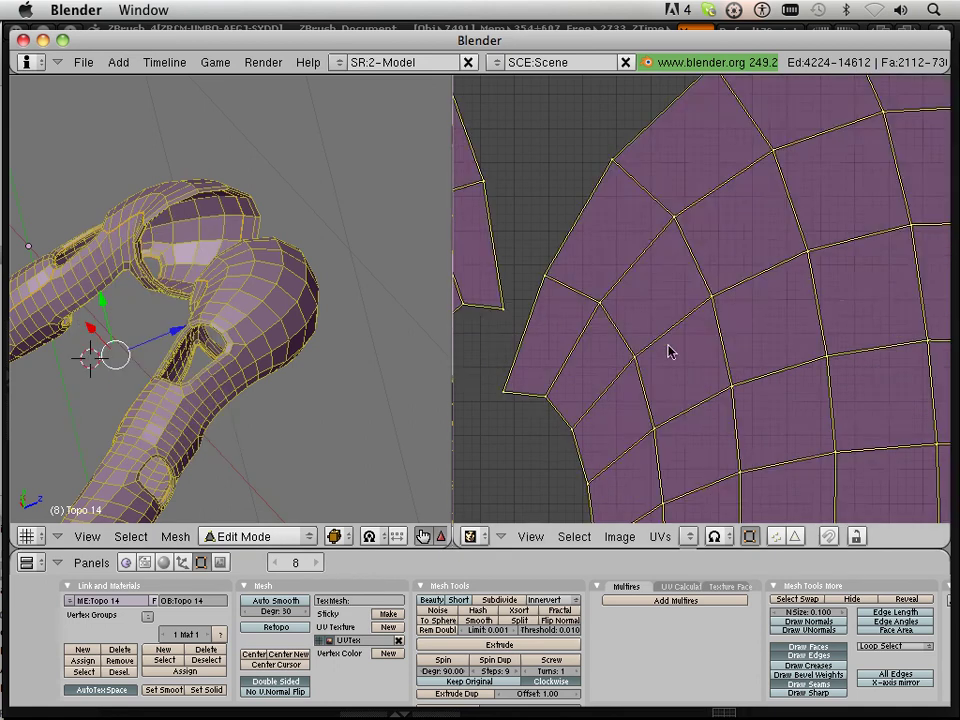
Examine all four arm UV islands, following their borders and opening rims, for remaining overlaps or distortion
{"action": "scroll", "coordinate": [669, 349], "scroll_direction": "down", "scroll_amount": 2}
{"action": "scroll", "coordinate": [669, 349], "scroll_direction": "down", "scroll_amount": 4}
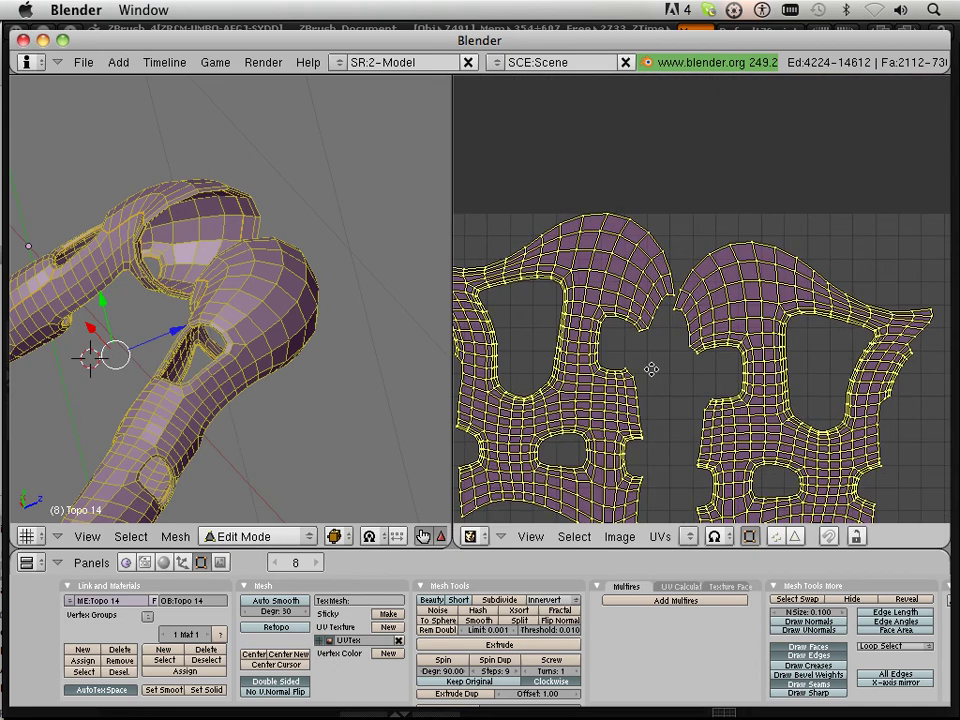
{"action": "middle_click_drag", "start_coordinate": [668, 350], "coordinate": [555, 110]}
{"action": "middle_click_drag", "start_coordinate": [600, 230], "coordinate": [748, 150]}
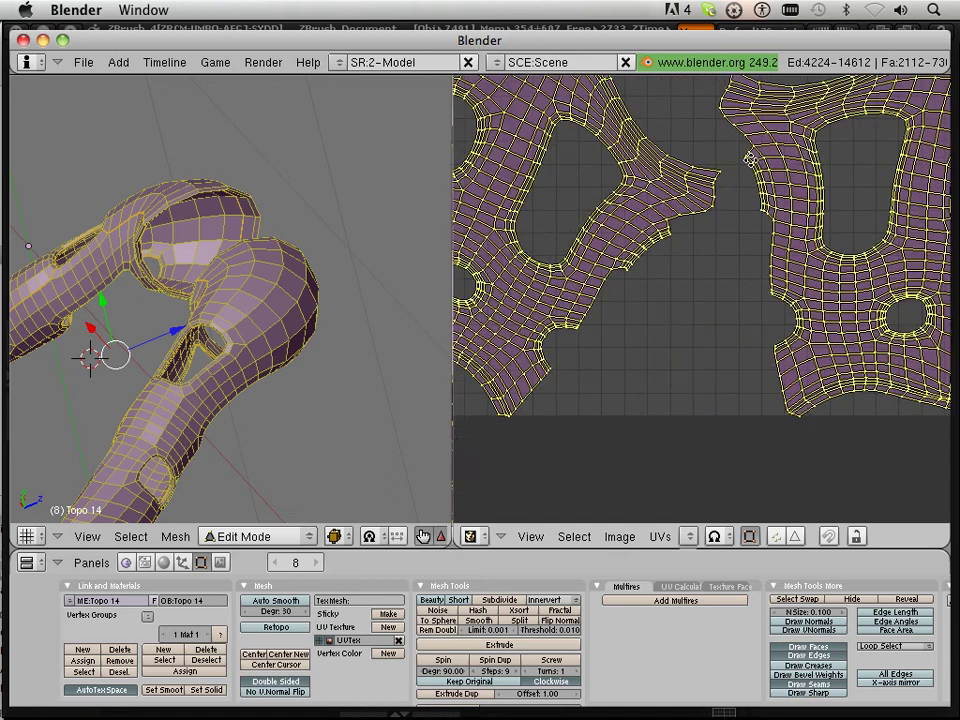
{"action": "middle_click_drag", "start_coordinate": [550, 188], "coordinate": [622, 214]}
{"action": "scroll", "coordinate": [700, 260], "scroll_direction": "up", "scroll_amount": 5}
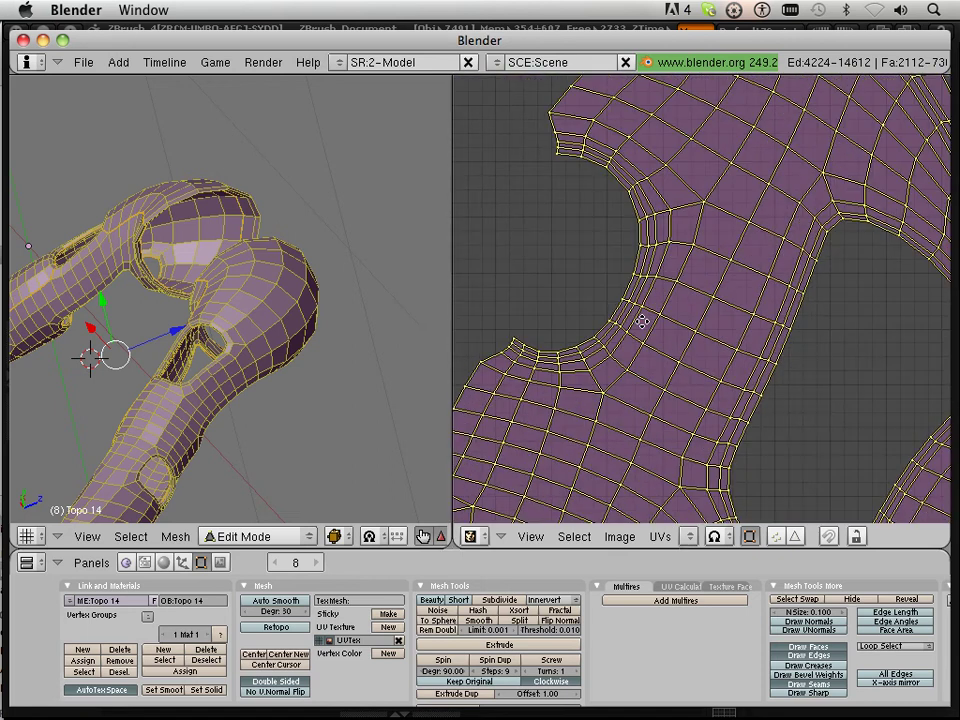
{"action": "middle_click_drag", "start_coordinate": [604, 172], "coordinate": [628, 422]}
{"action": "middle_click_drag", "start_coordinate": [669, 283], "coordinate": [535, 454]}
{"action": "middle_click_drag", "start_coordinate": [607, 292], "coordinate": [512, 394]}
{"action": "middle_click_drag", "start_coordinate": [635, 294], "coordinate": [594, 420]}
{"action": "middle_click_drag", "start_coordinate": [684, 193], "coordinate": [539, 315]}
{"action": "middle_click_drag", "start_coordinate": [666, 291], "coordinate": [869, 322]}
{"action": "scroll", "coordinate": [638, 327], "scroll_direction": "down", "scroll_amount": 7}
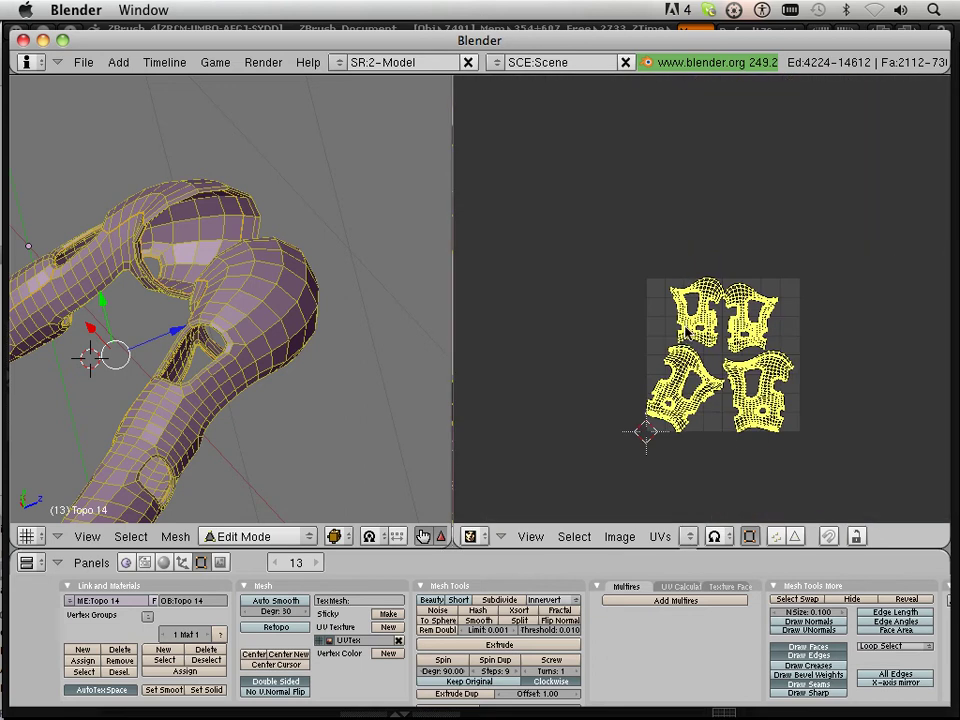
Move all four arm armour UV islands clear of the UV square, well to its left
{"action": "middle_click_drag", "start_coordinate": [674, 338], "coordinate": [667, 311]}
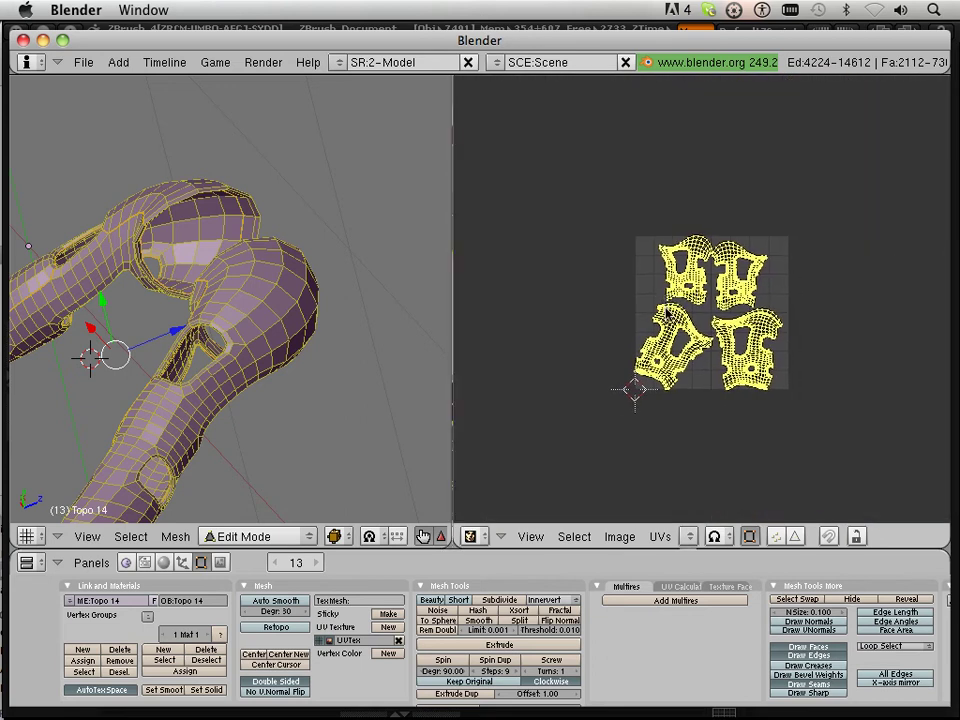
{"action": "key", "text": "g"}
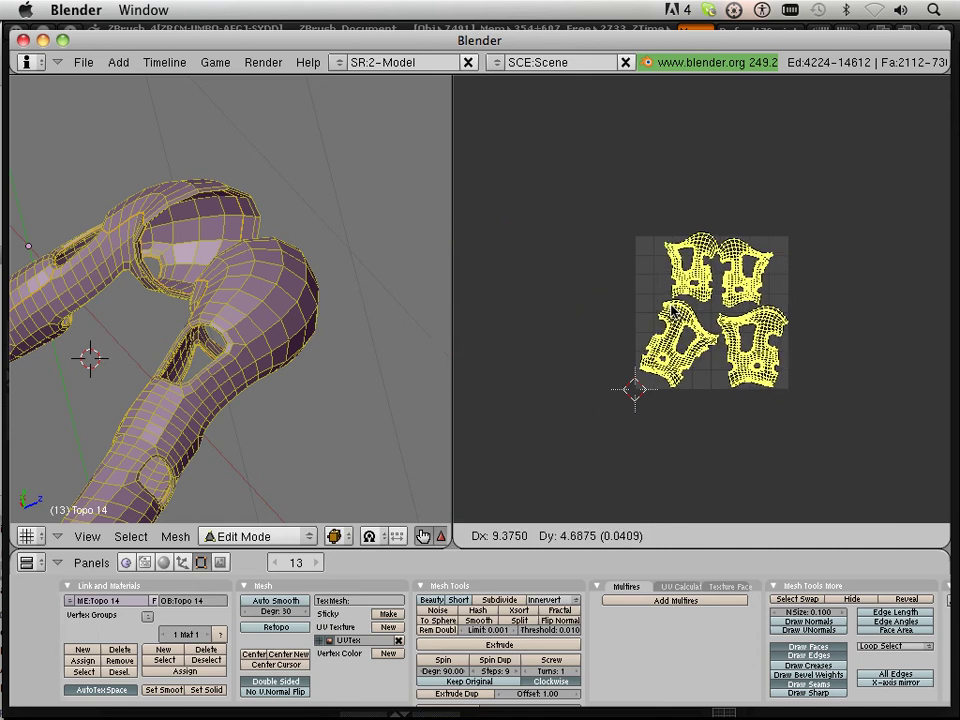
{"action": "left_click", "coordinate": [482, 312]}
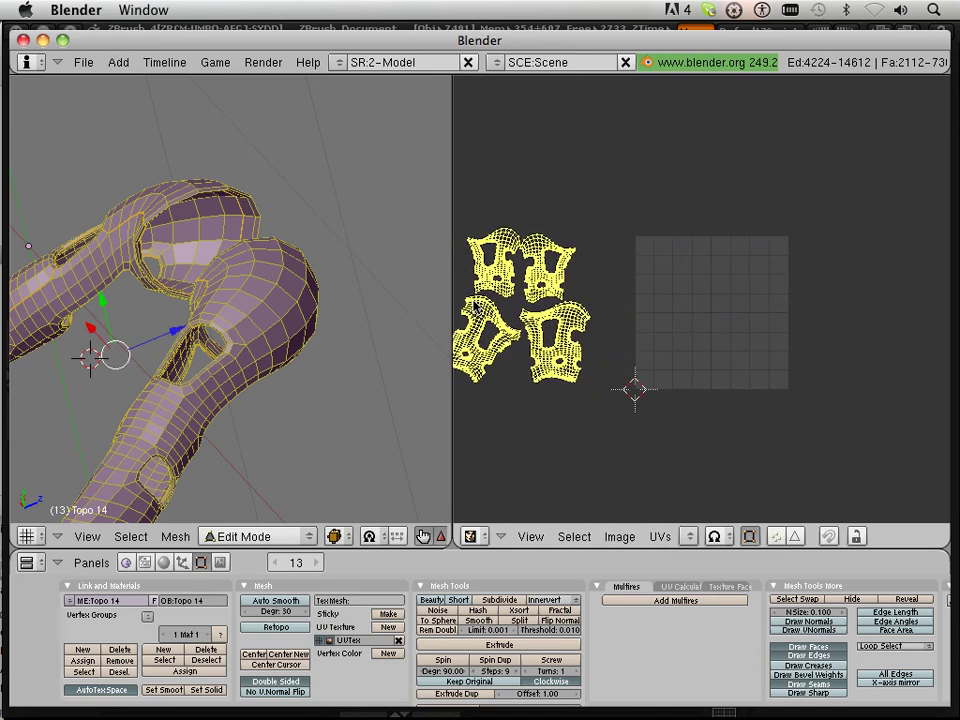
{"action": "scroll", "coordinate": [491, 313], "scroll_direction": "down", "scroll_amount": 4}
{"action": "key", "text": "g"}
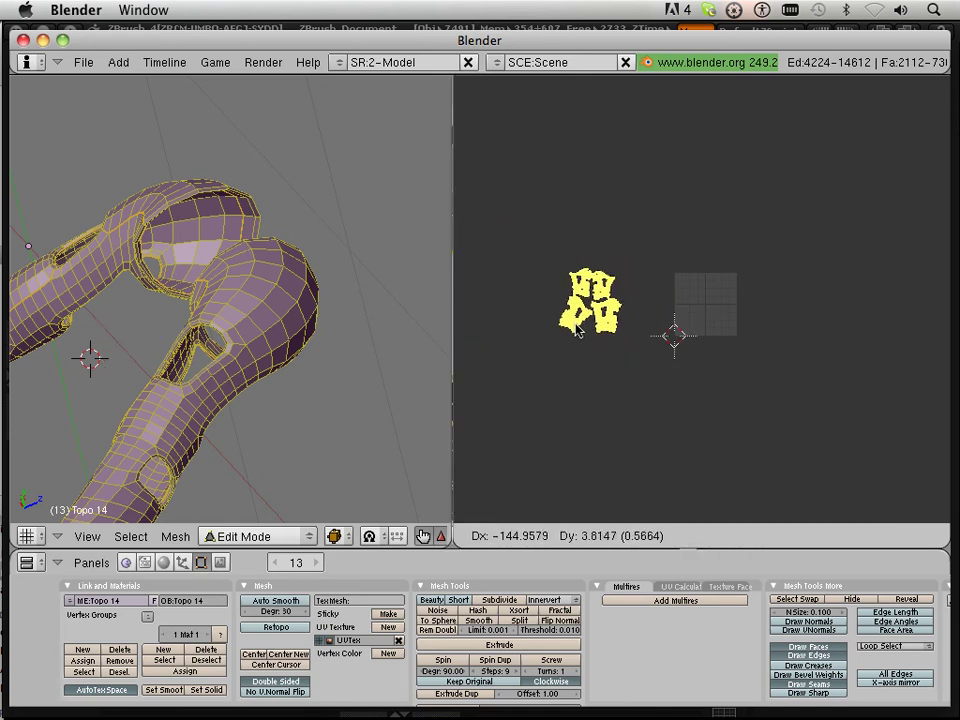
{"action": "left_click", "coordinate": [529, 344]}
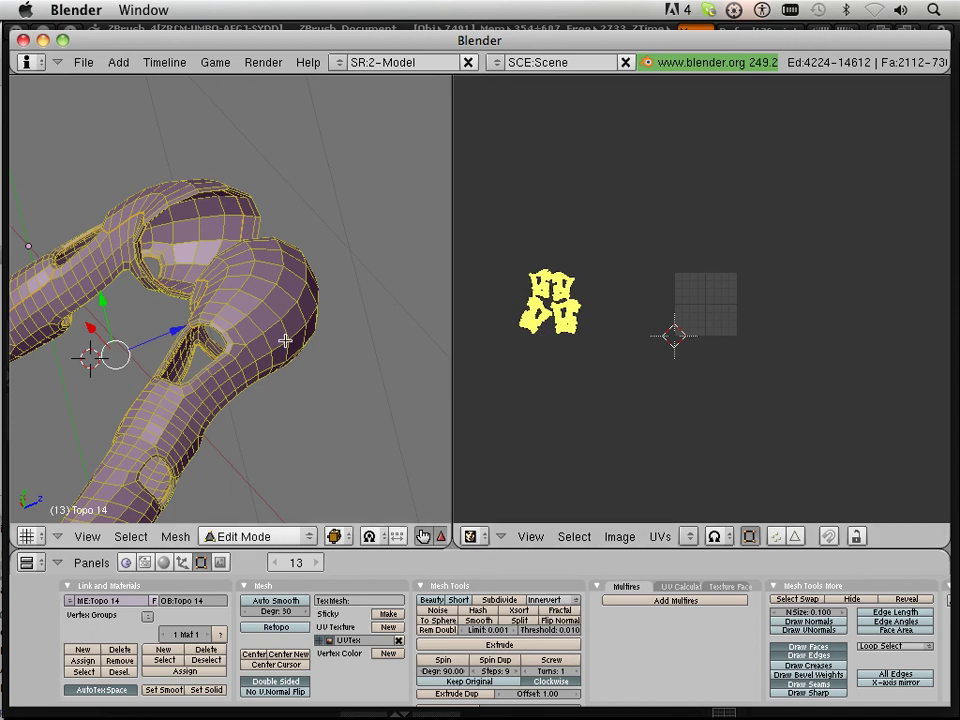
Reveal all hidden mesh parts and inspect the UV islands stacked in the UV square
{"action": "scroll", "coordinate": [284, 340], "scroll_direction": "down", "scroll_amount": 2}
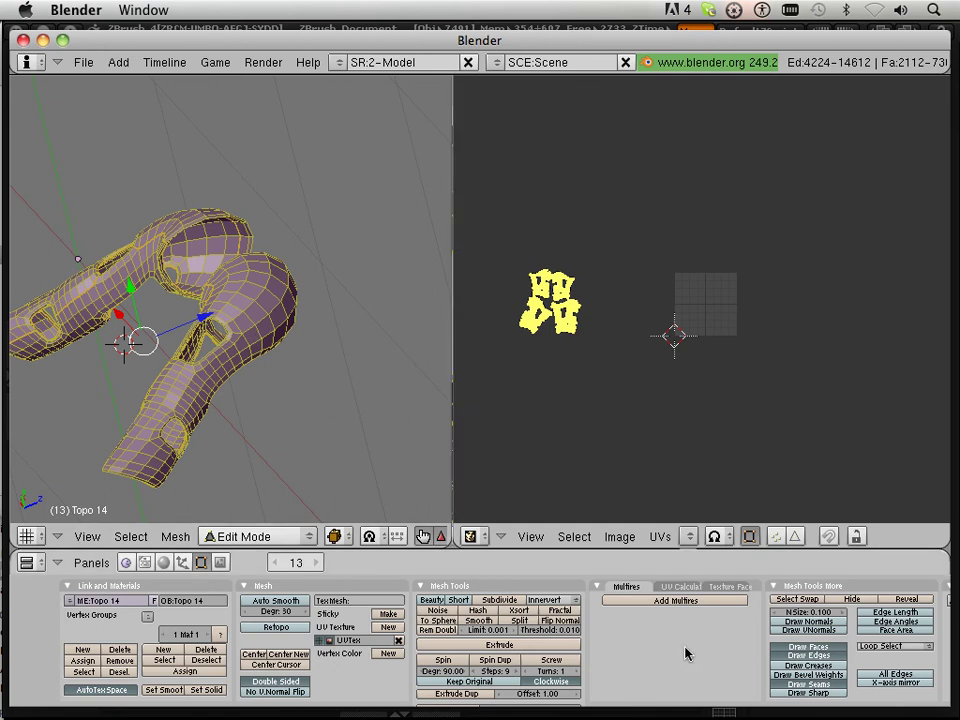
{"action": "left_click", "coordinate": [907, 601]}
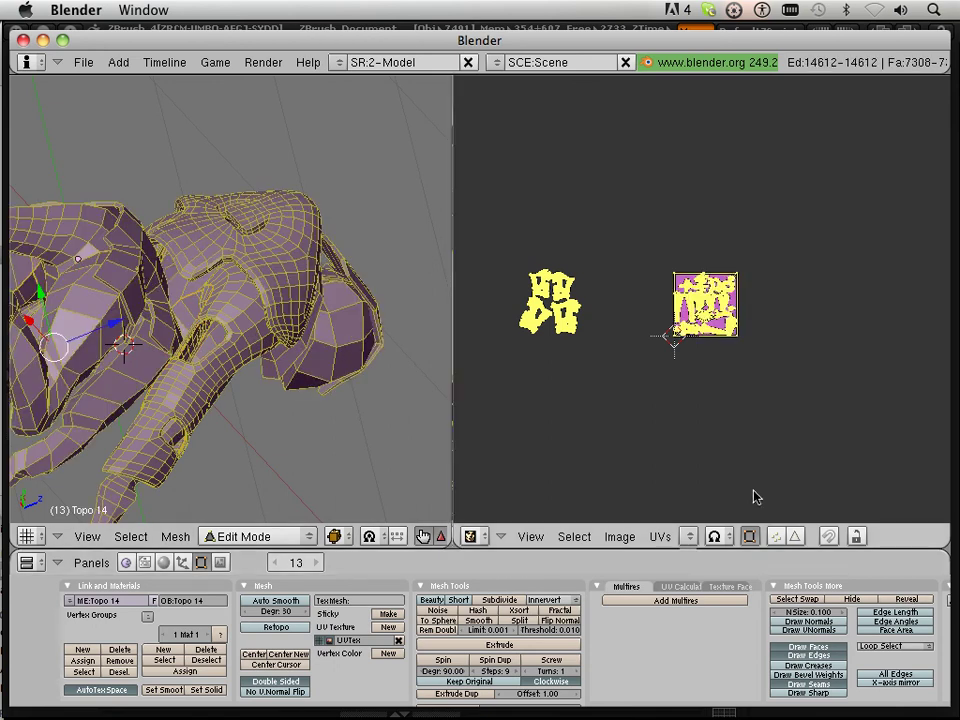
{"action": "scroll", "coordinate": [746, 484], "scroll_direction": "up", "scroll_amount": 8}
{"action": "scroll", "coordinate": [746, 484], "scroll_direction": "down", "scroll_amount": 2}
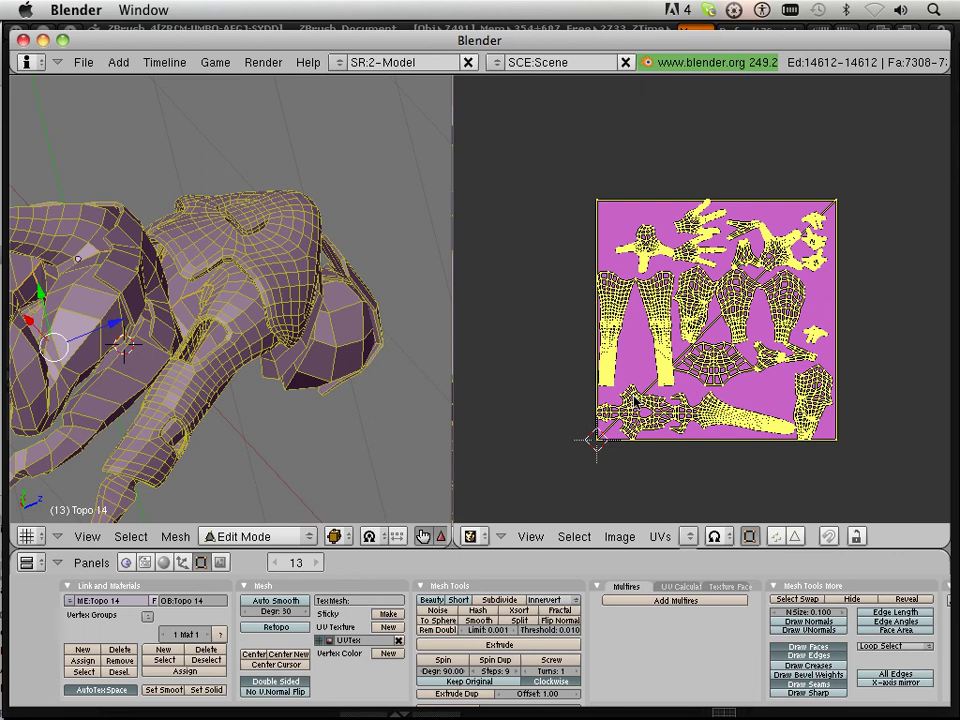
Isolate the body mesh by selecting its linked geometry, inverting the selection and hiding all other parts
{"action": "right_click", "coordinate": [49, 336]}
{"action": "right_click", "coordinate": [69, 297]}
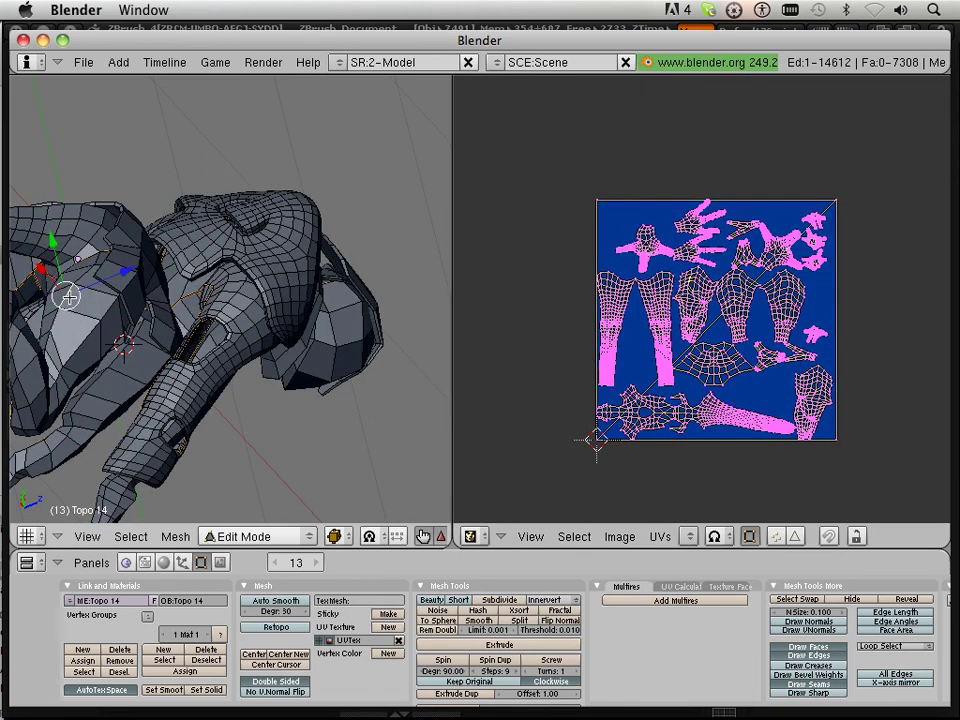
{"action": "key", "text": "l"}
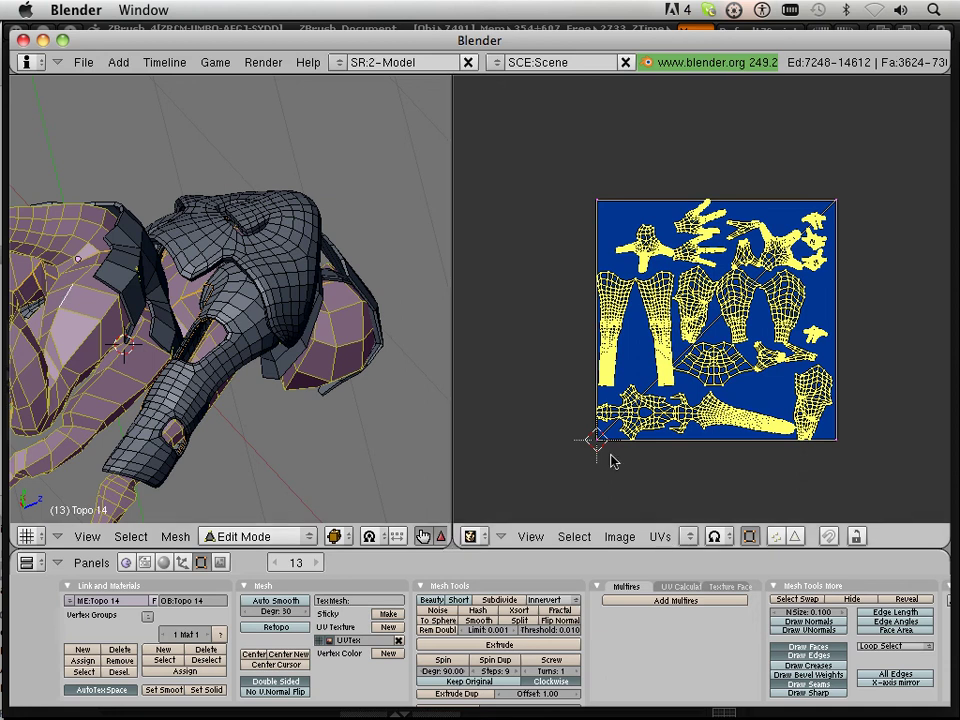
{"action": "left_click", "coordinate": [138, 536]}
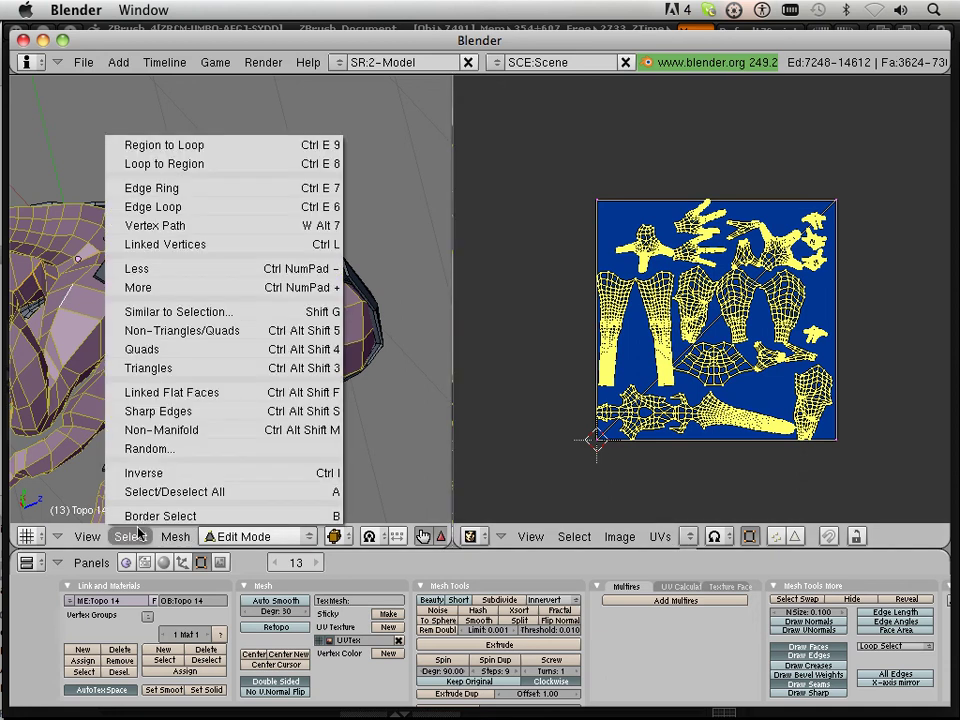
{"action": "left_click", "coordinate": [135, 474]}
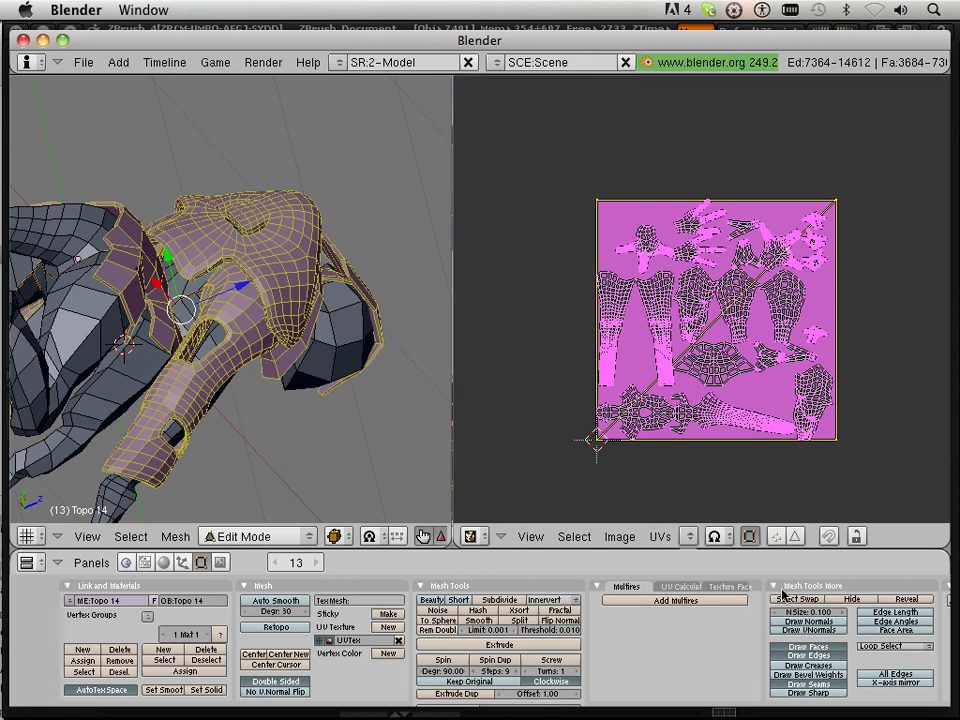
{"action": "left_click", "coordinate": [866, 600]}
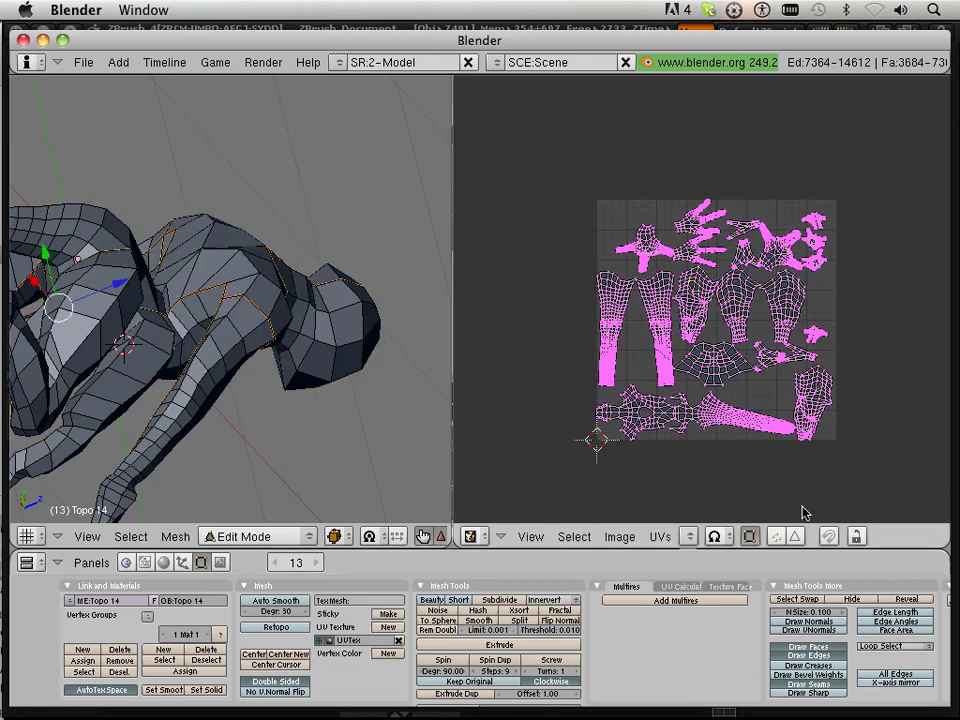
Turn off UV and mesh selection syncing, set UV selection to island mode, and select all body faces
{"action": "left_click", "coordinate": [795, 536]}
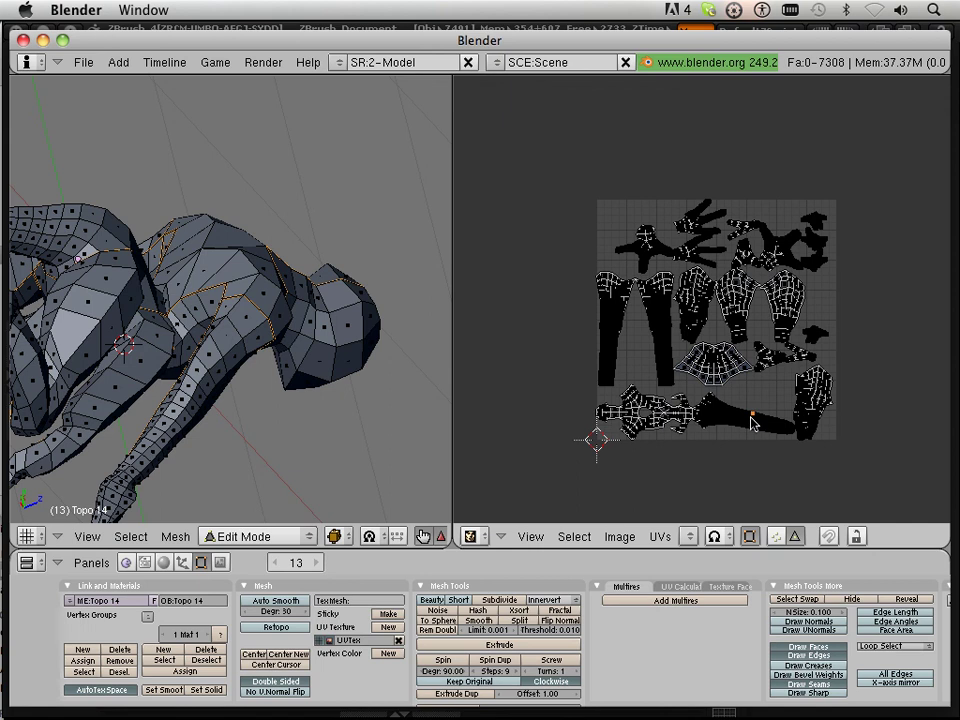
{"action": "left_click", "coordinate": [750, 538]}
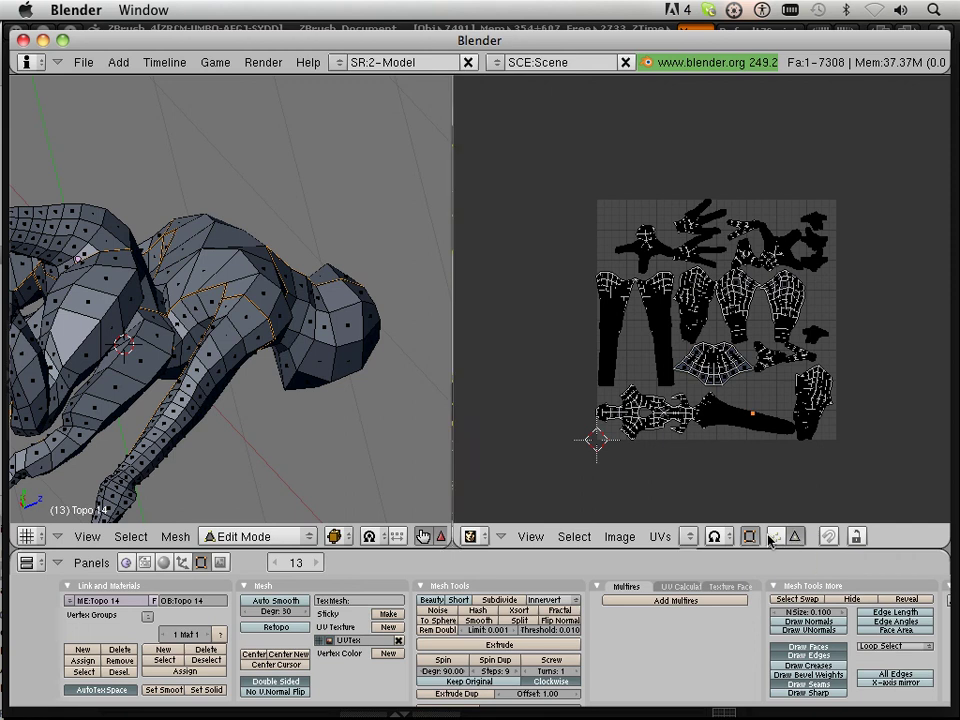
{"action": "left_click", "coordinate": [746, 537]}
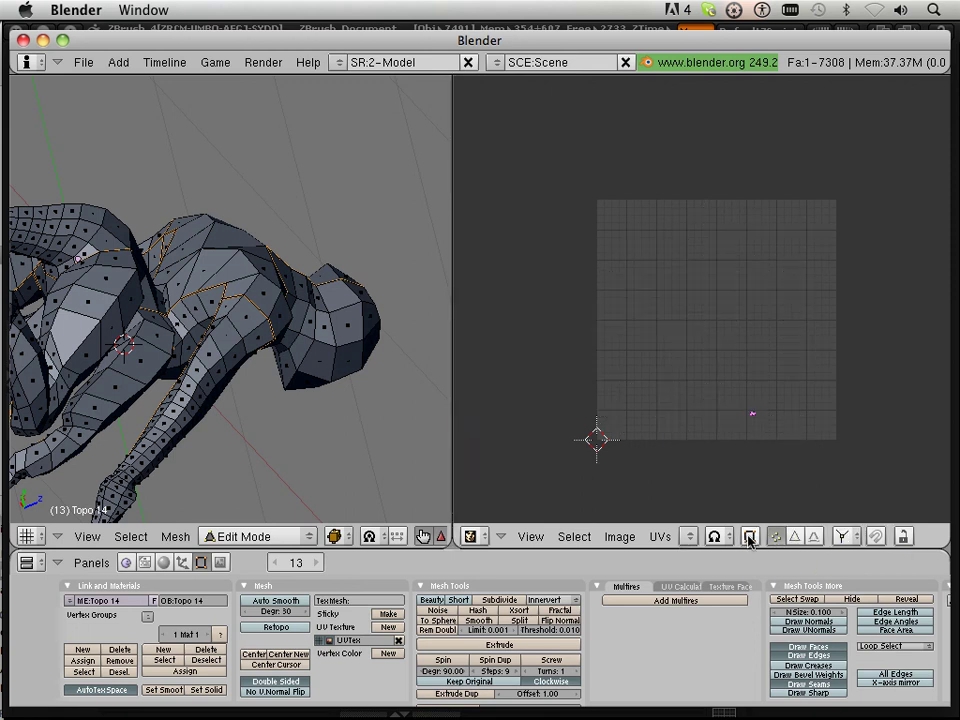
{"action": "left_click", "coordinate": [815, 537]}
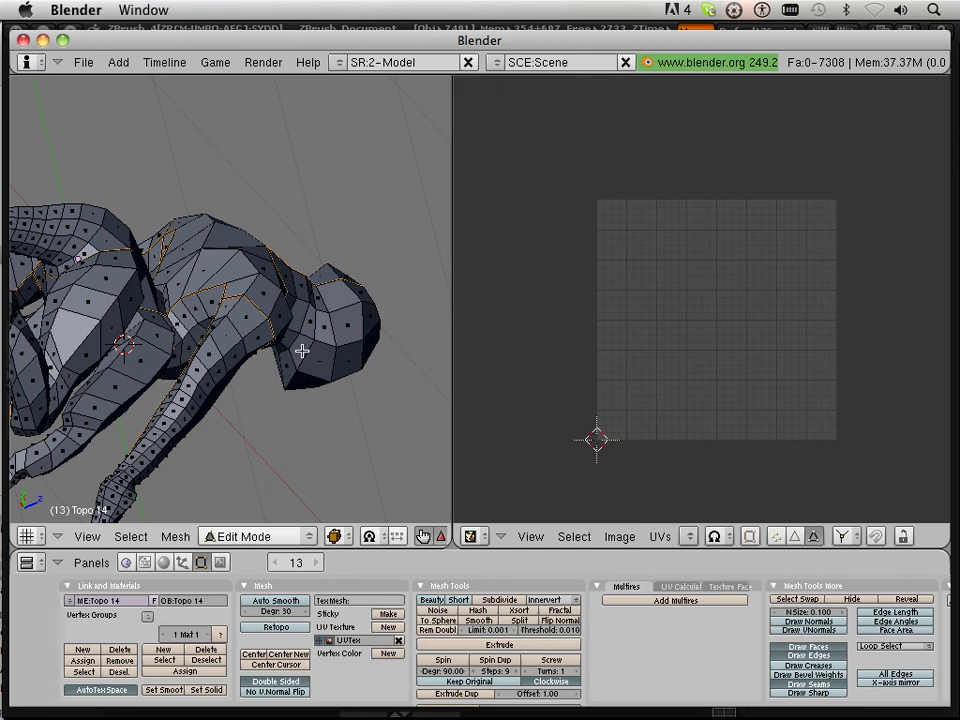
{"action": "key", "text": "a"}
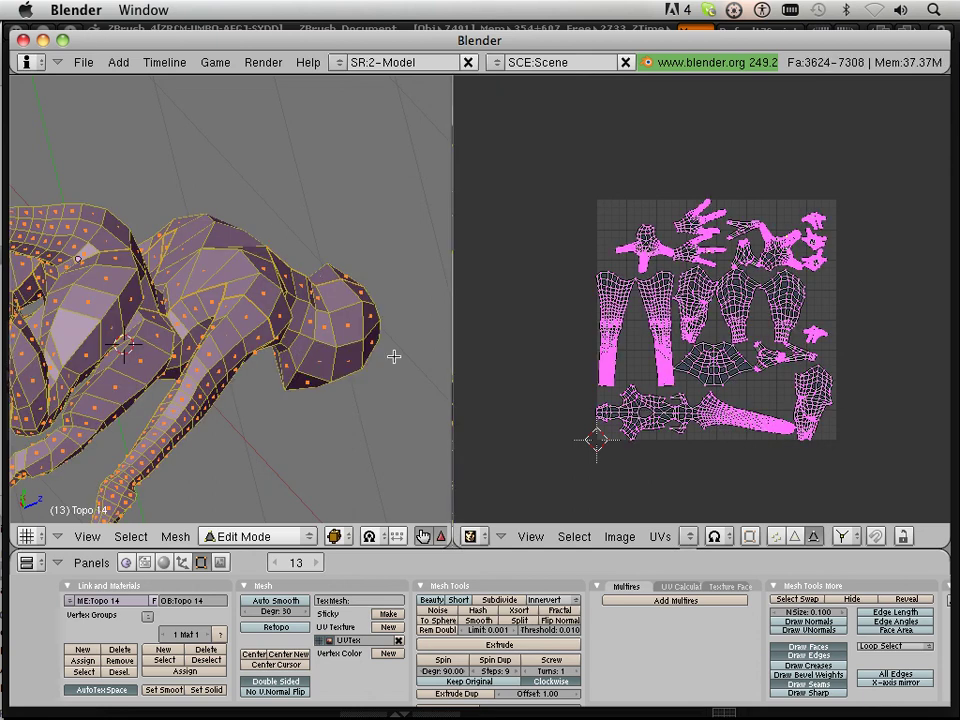
Select every body UV island, including limbs, hands, feet, torso and head, and move them outside the UV square to its right
{"action": "right_click", "coordinate": [619, 304]}
{"action": "right_click", "coordinate": [655, 315], "text": "shift"}
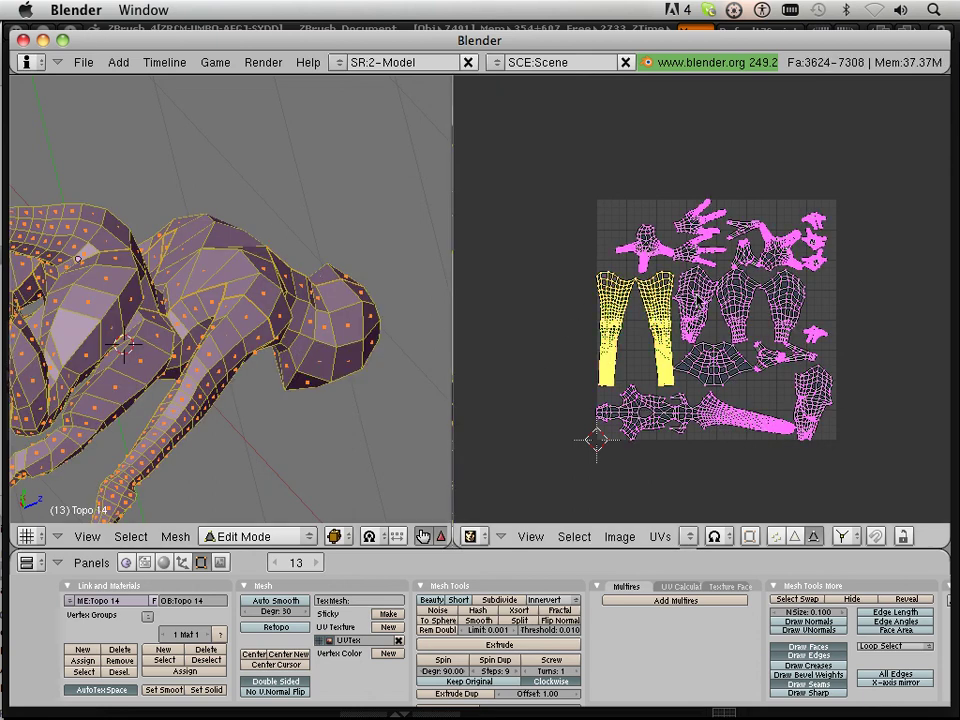
{"action": "right_click", "coordinate": [693, 300], "text": "shift"}
{"action": "right_click", "coordinate": [660, 252], "text": "shift"}
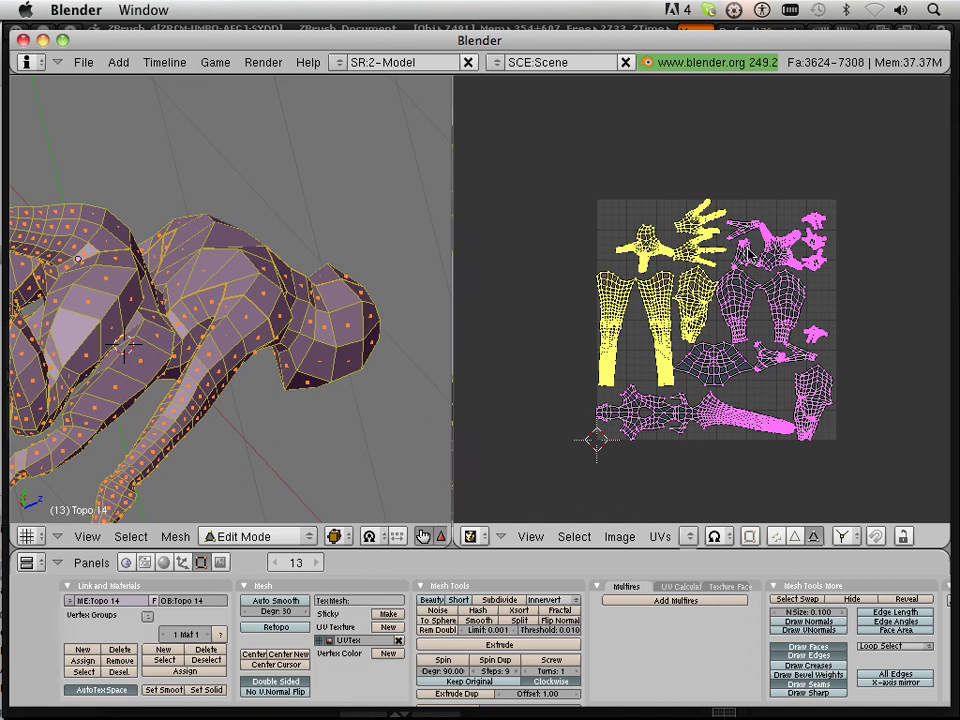
{"action": "right_click", "coordinate": [755, 247], "text": "shift"}
{"action": "right_click", "coordinate": [816, 226], "text": "shift"}
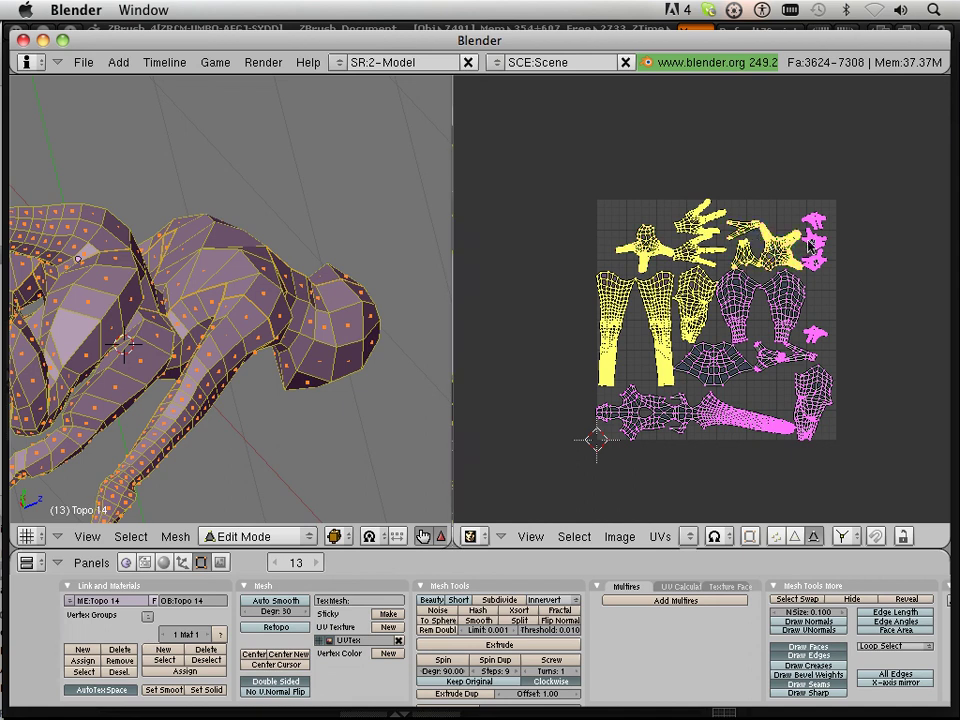
{"action": "right_click", "coordinate": [783, 302], "text": "shift"}
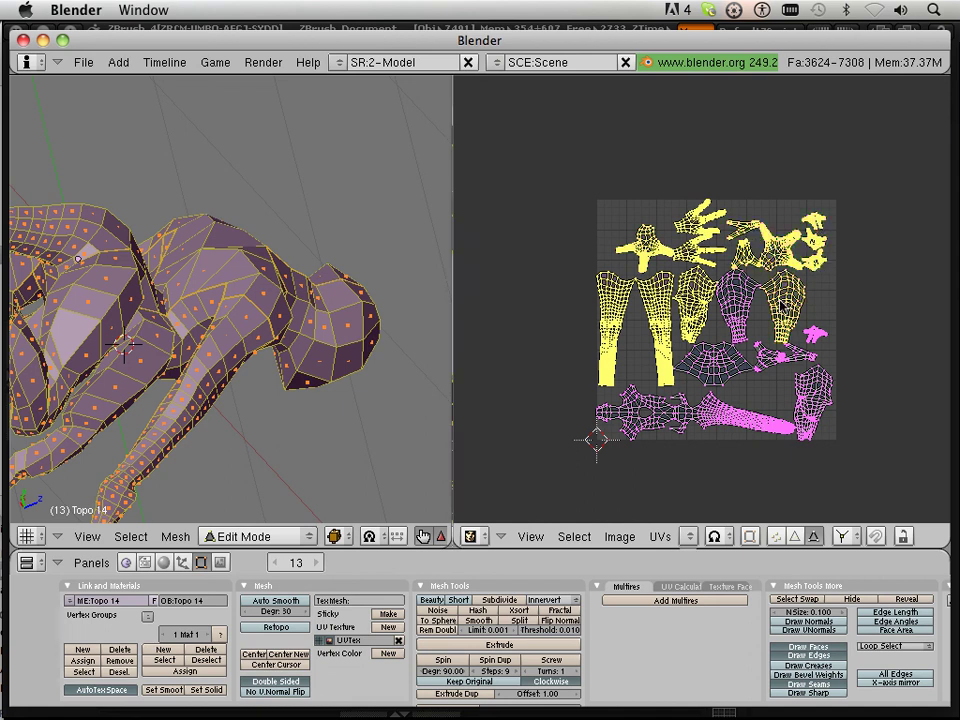
{"action": "right_click", "coordinate": [741, 304], "text": "shift"}
{"action": "right_click", "coordinate": [816, 338], "text": "shift"}
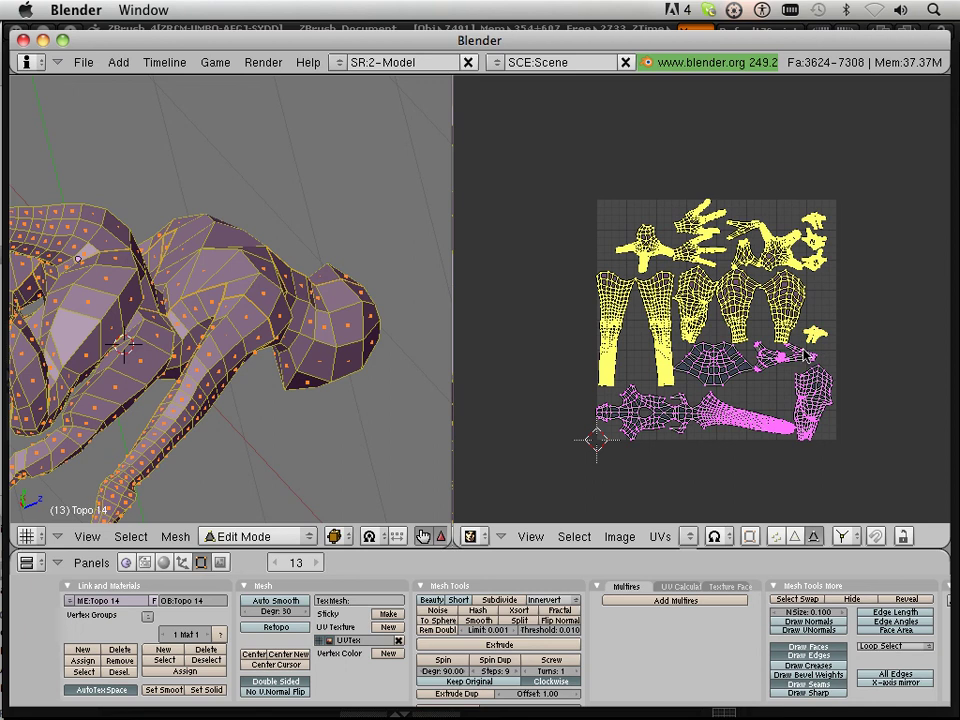
{"action": "right_click", "coordinate": [779, 369], "text": "shift"}
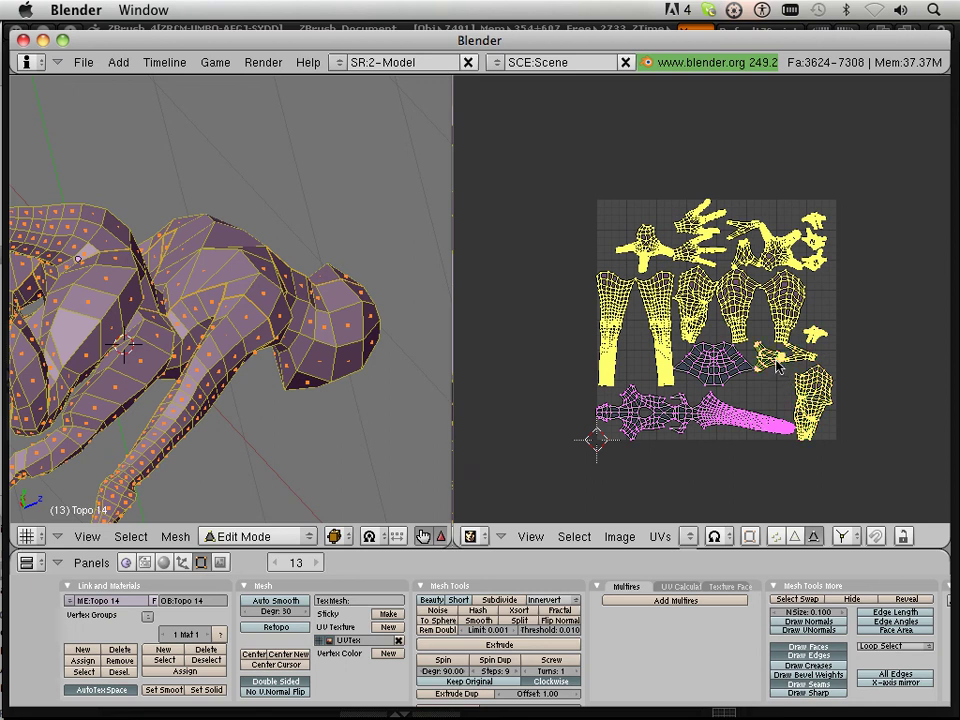
{"action": "right_click", "coordinate": [740, 362], "text": "shift"}
{"action": "right_click", "coordinate": [706, 410], "text": "shift"}
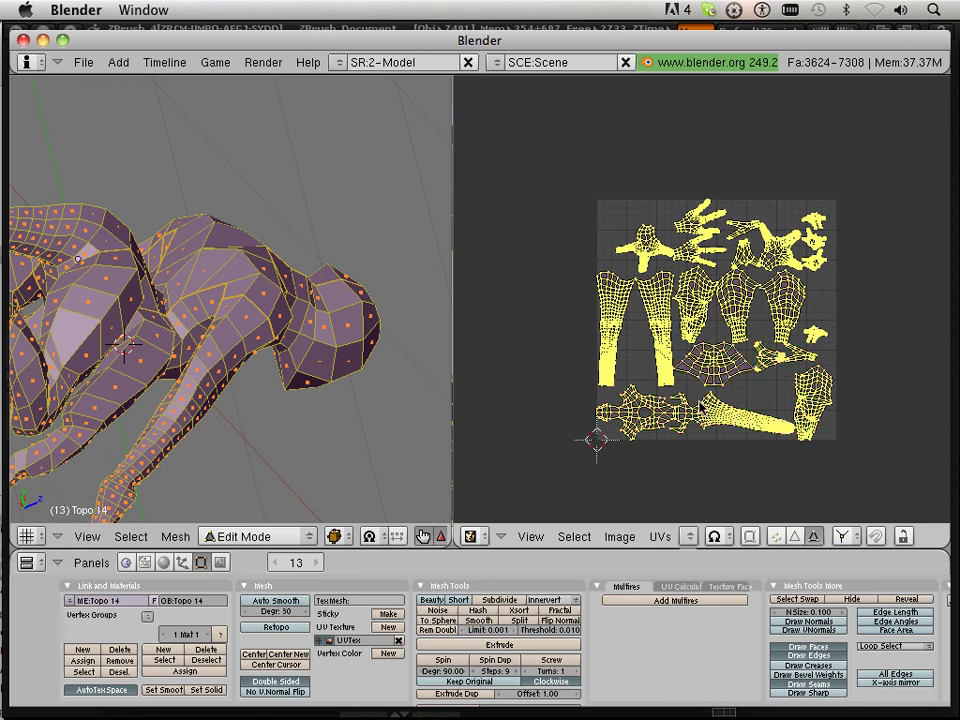
{"action": "scroll", "coordinate": [687, 396], "scroll_direction": "down", "scroll_amount": 3}
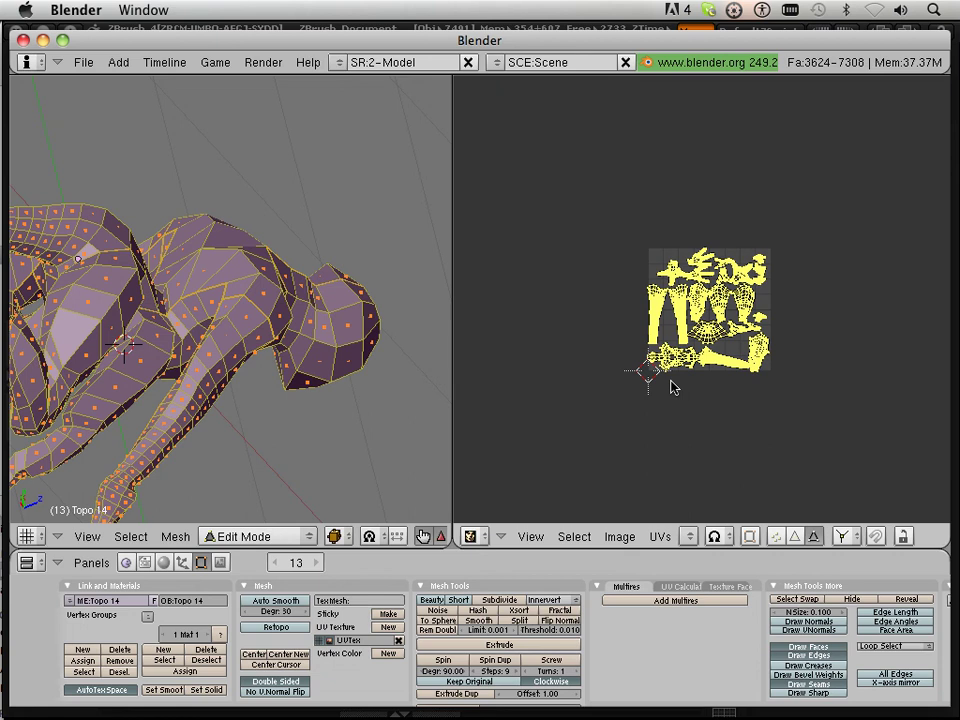
{"action": "key", "text": "g"}
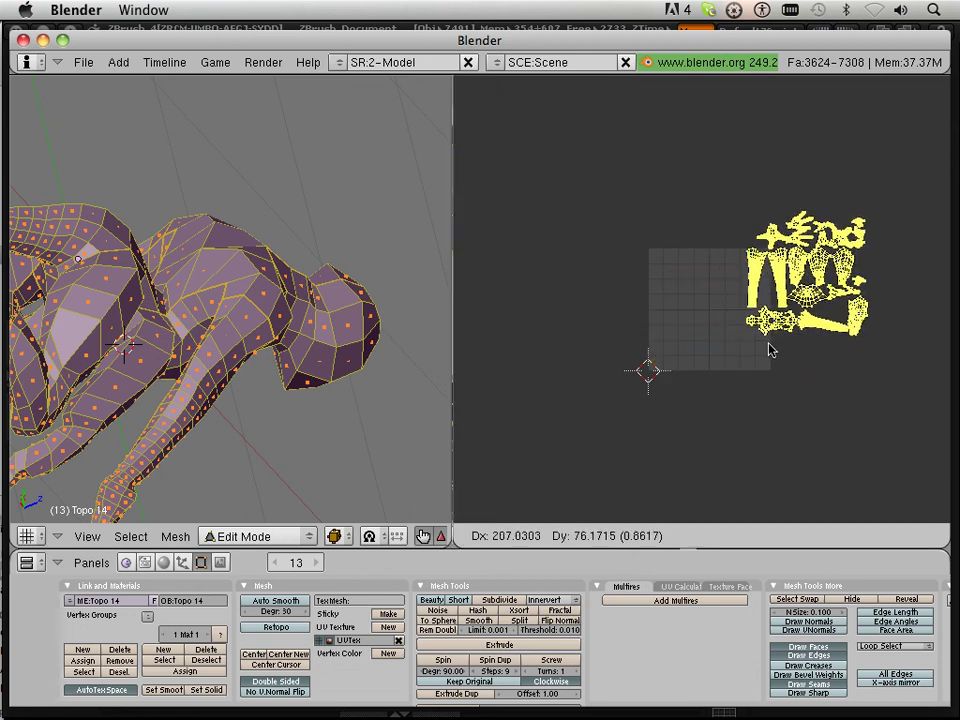
{"action": "left_click", "coordinate": [826, 381]}
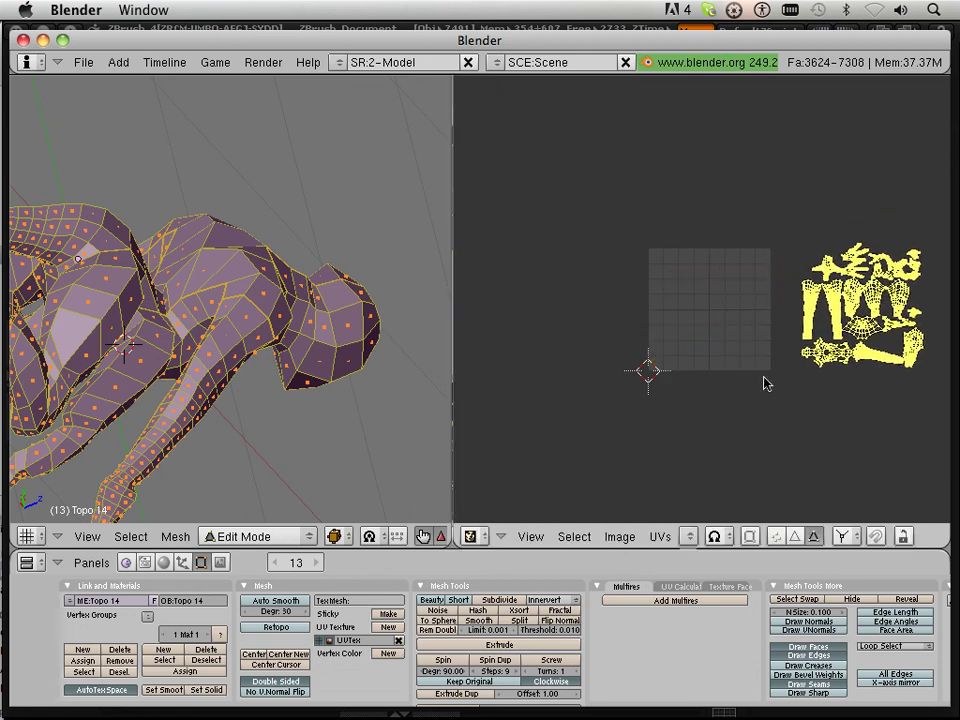
Reveal the hidden armour parts and compare the arm and body island groups with the UVs remaining in the square
{"action": "scroll", "coordinate": [508, 351], "scroll_direction": "down", "scroll_amount": 2}
{"action": "scroll", "coordinate": [508, 351], "scroll_direction": "up", "scroll_amount": 1}
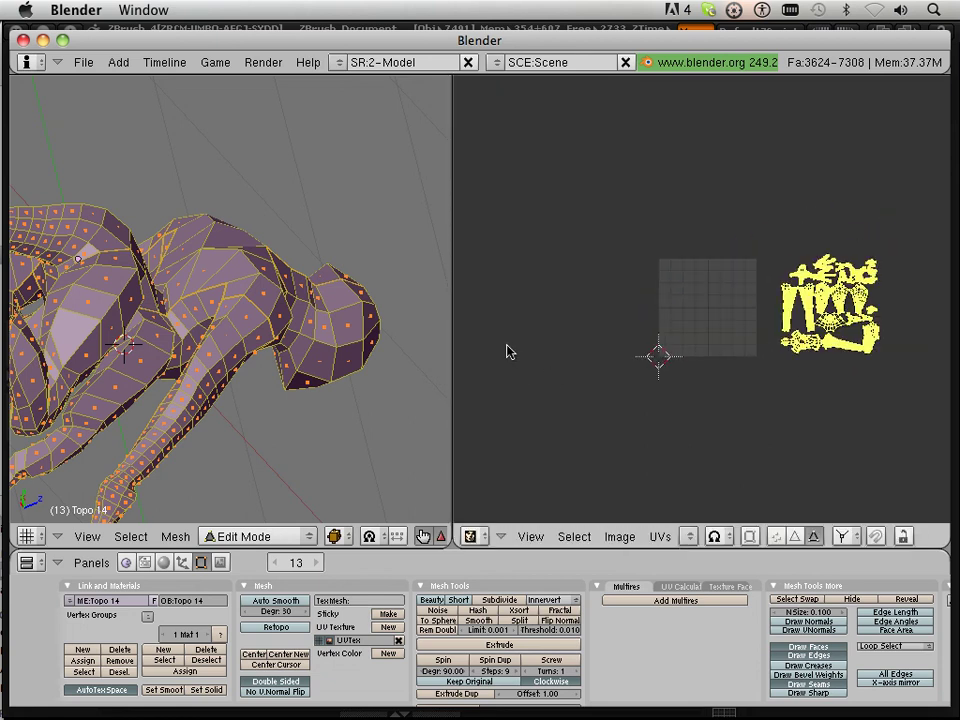
{"action": "left_click", "coordinate": [905, 600]}
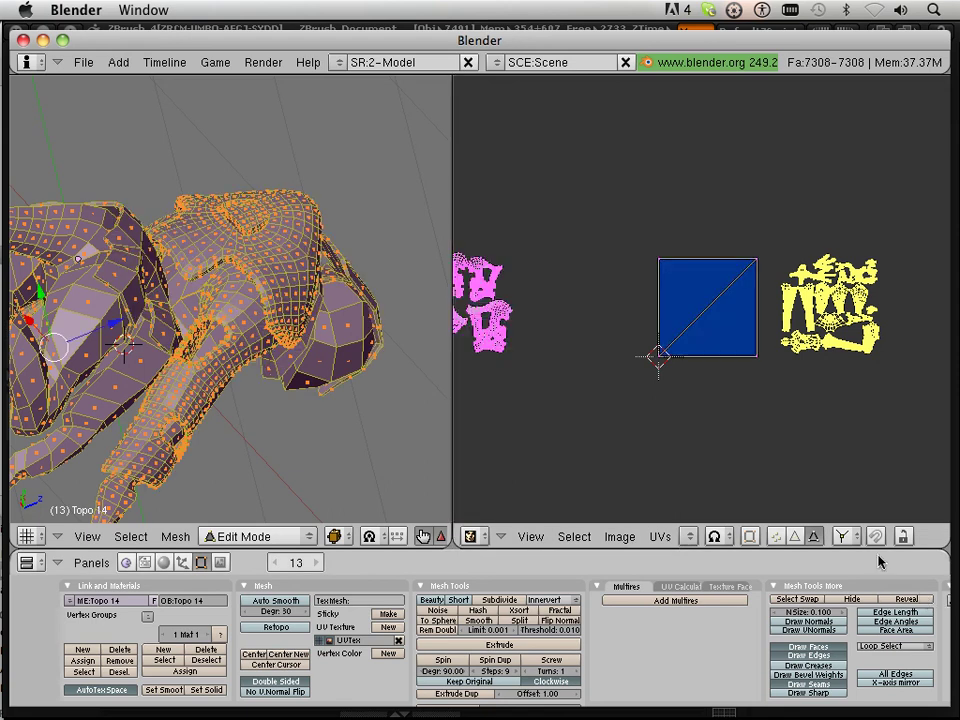
{"action": "scroll", "coordinate": [560, 340], "scroll_direction": "down", "scroll_amount": 2}
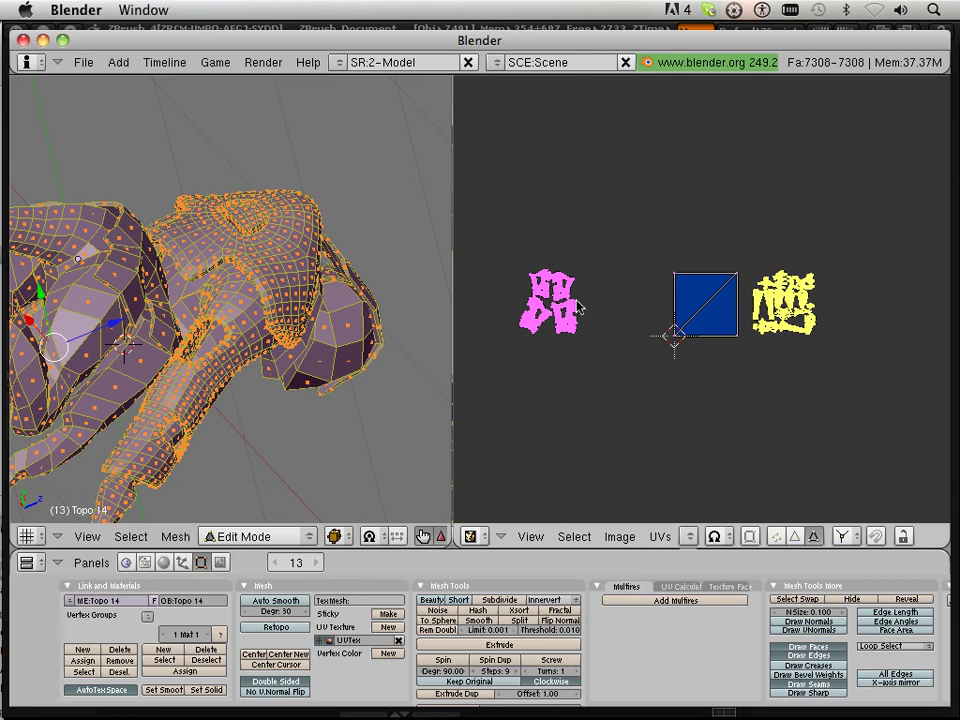
{"action": "scroll", "coordinate": [741, 321], "scroll_direction": "up", "scroll_amount": 3}
{"action": "middle_click_drag", "start_coordinate": [741, 321], "coordinate": [635, 337]}
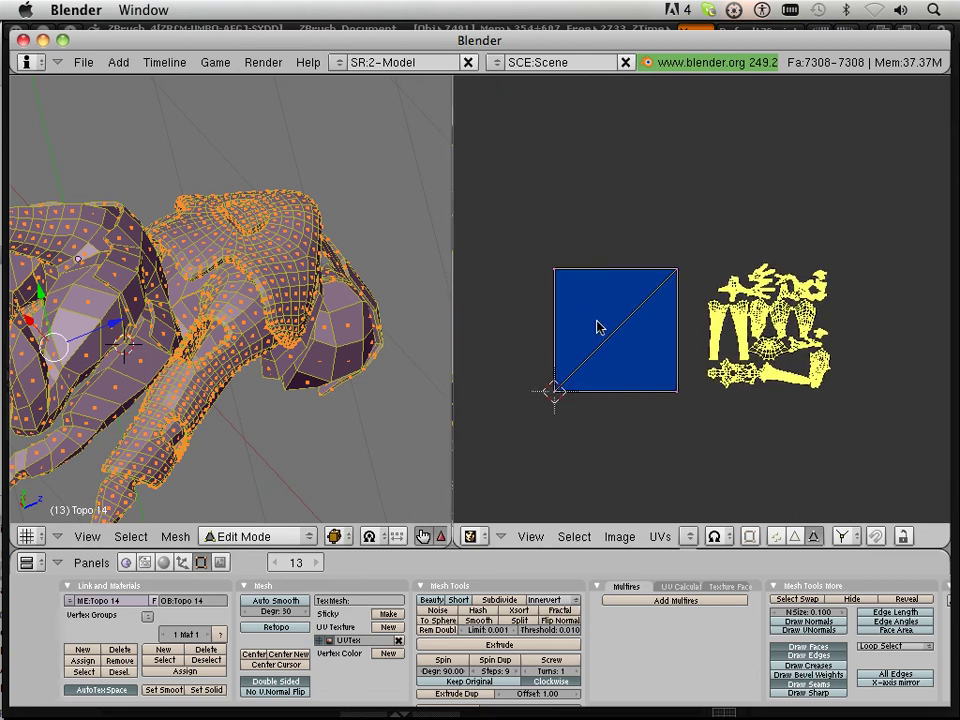
{"action": "scroll", "coordinate": [615, 328], "scroll_direction": "up", "scroll_amount": 2}
{"action": "scroll", "coordinate": [620, 327], "scroll_direction": "down", "scroll_amount": 1}
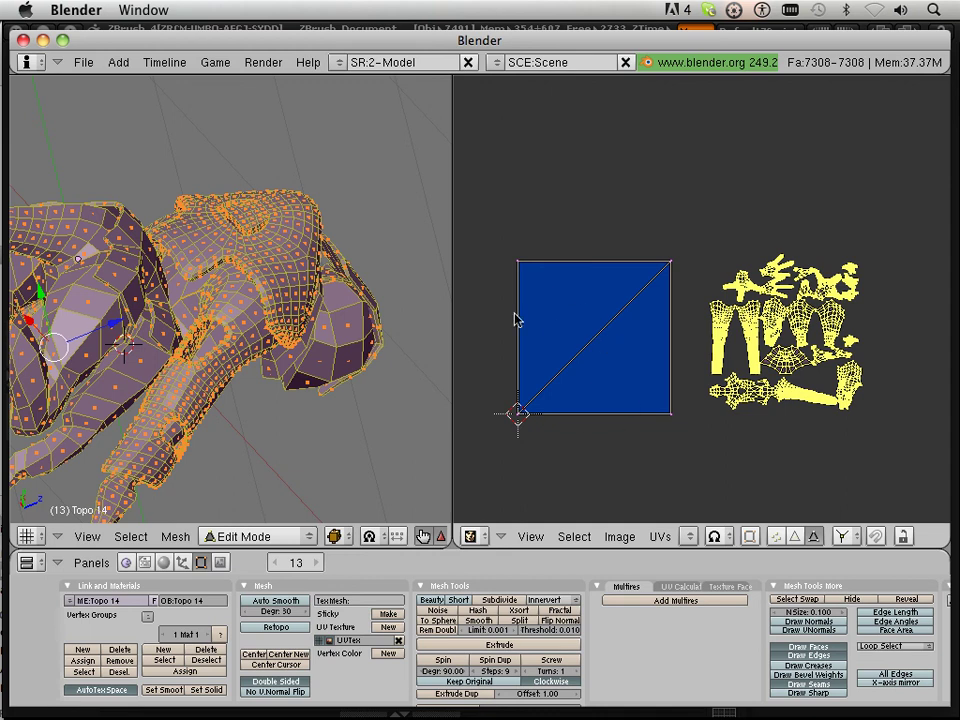
{"action": "scroll", "coordinate": [518, 318], "scroll_direction": "down", "scroll_amount": 2}
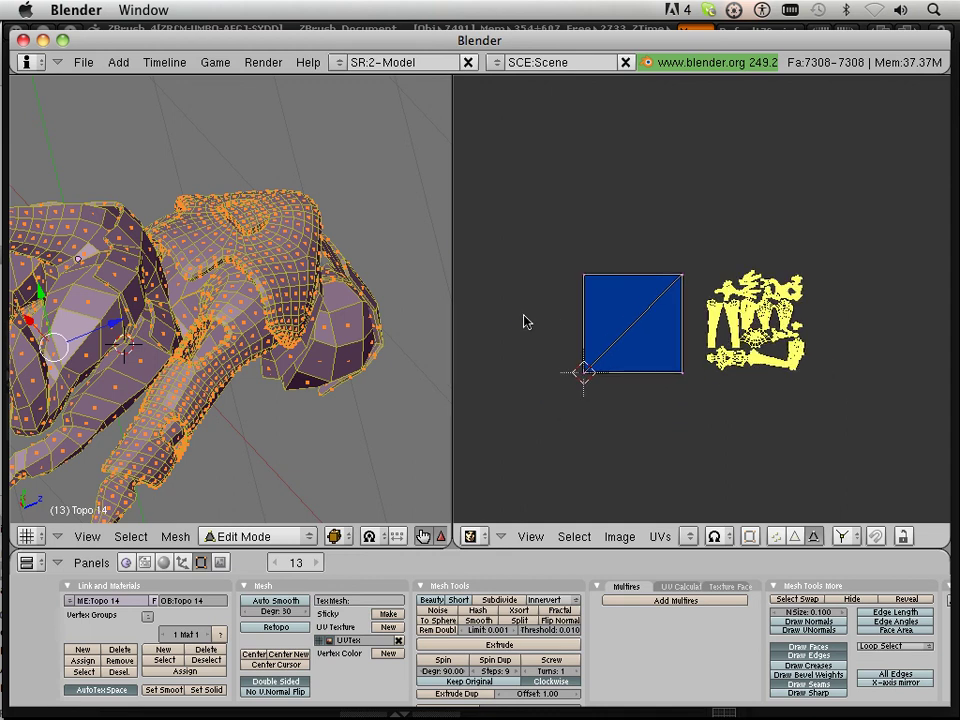